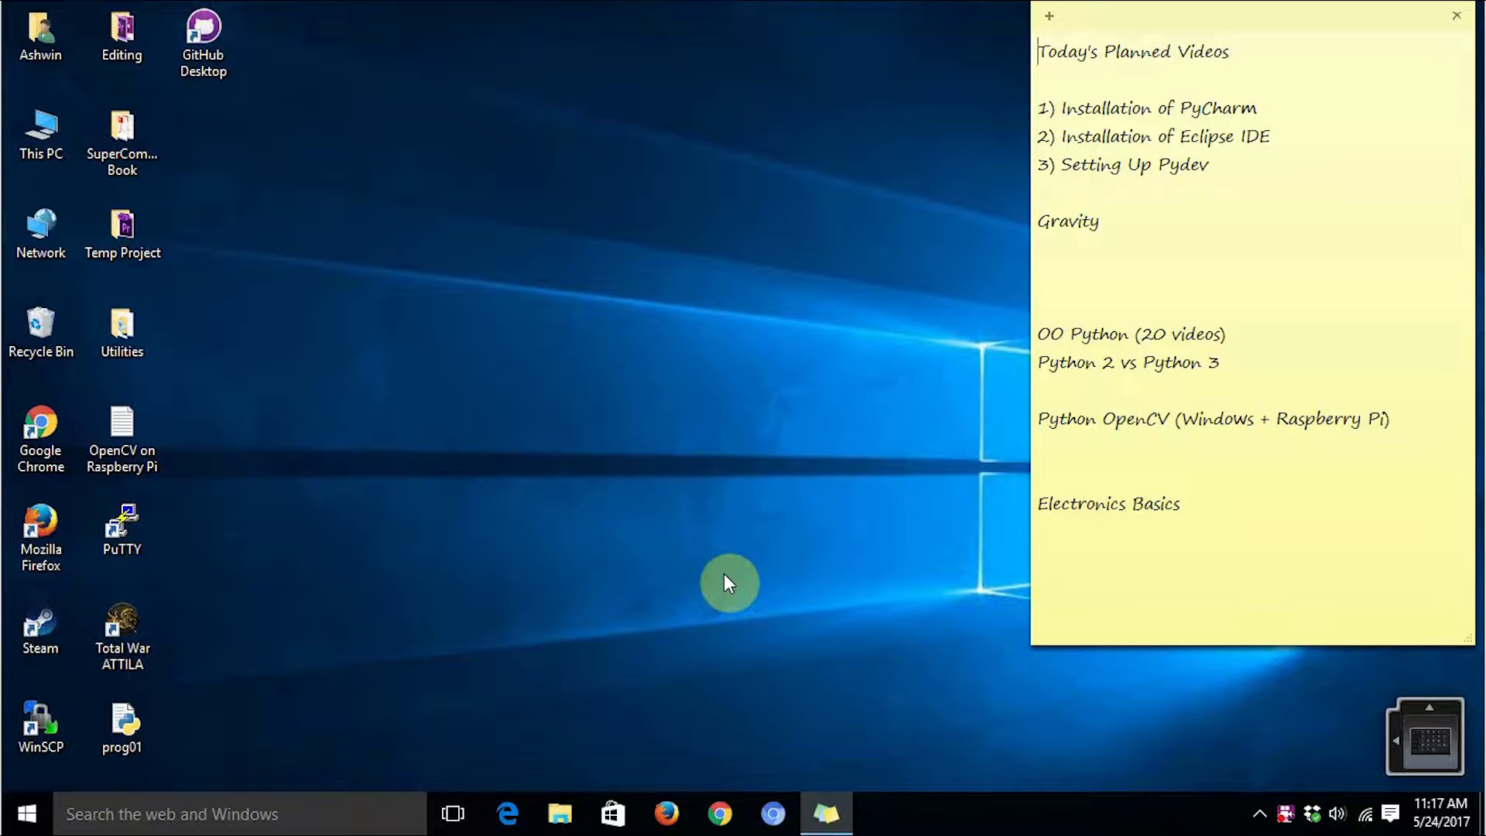
{"action": "left_click", "coordinate": [718, 813]}
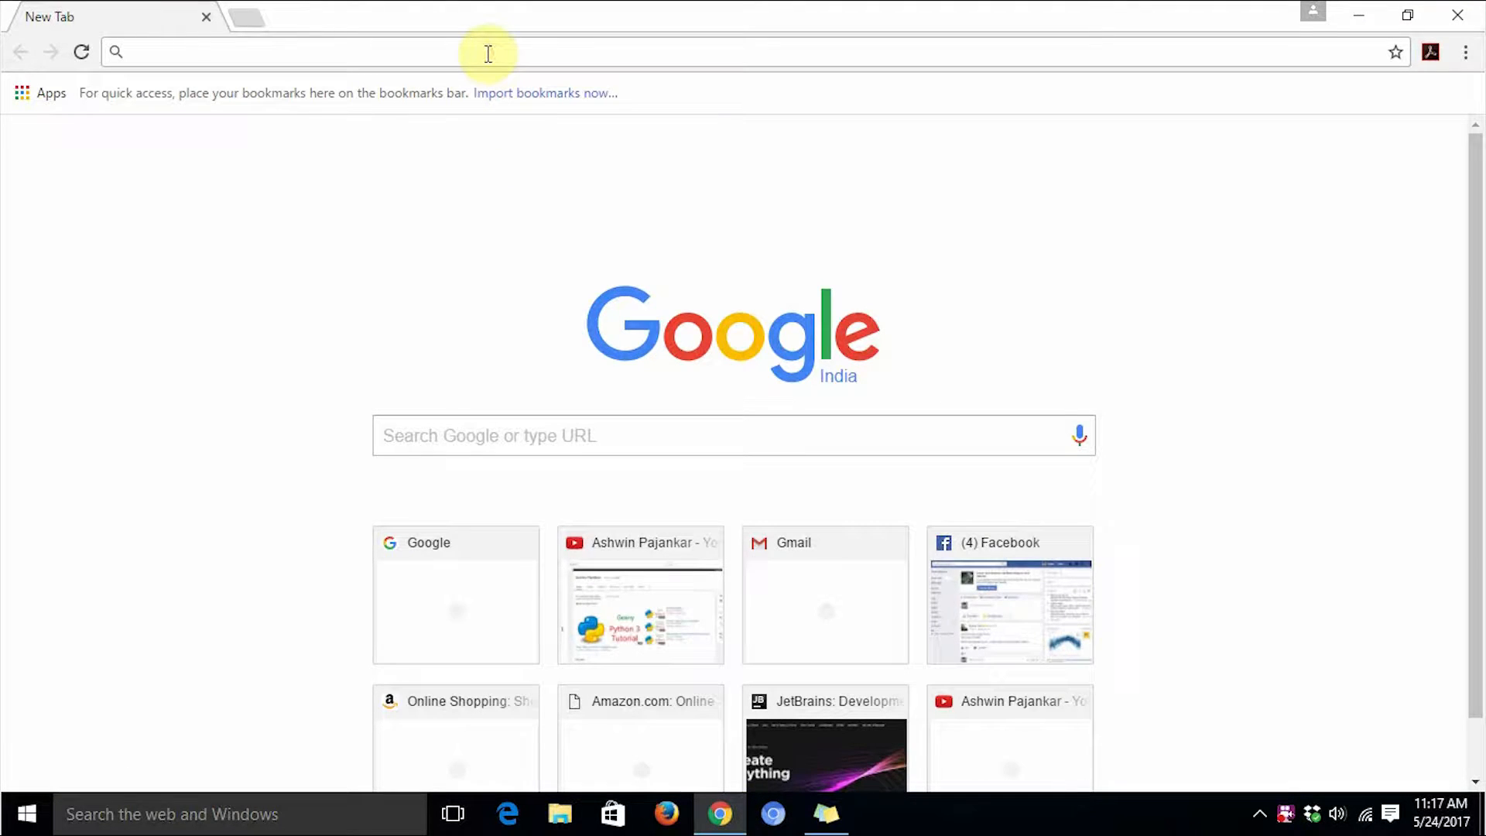
{"action": "type", "text": "www."}
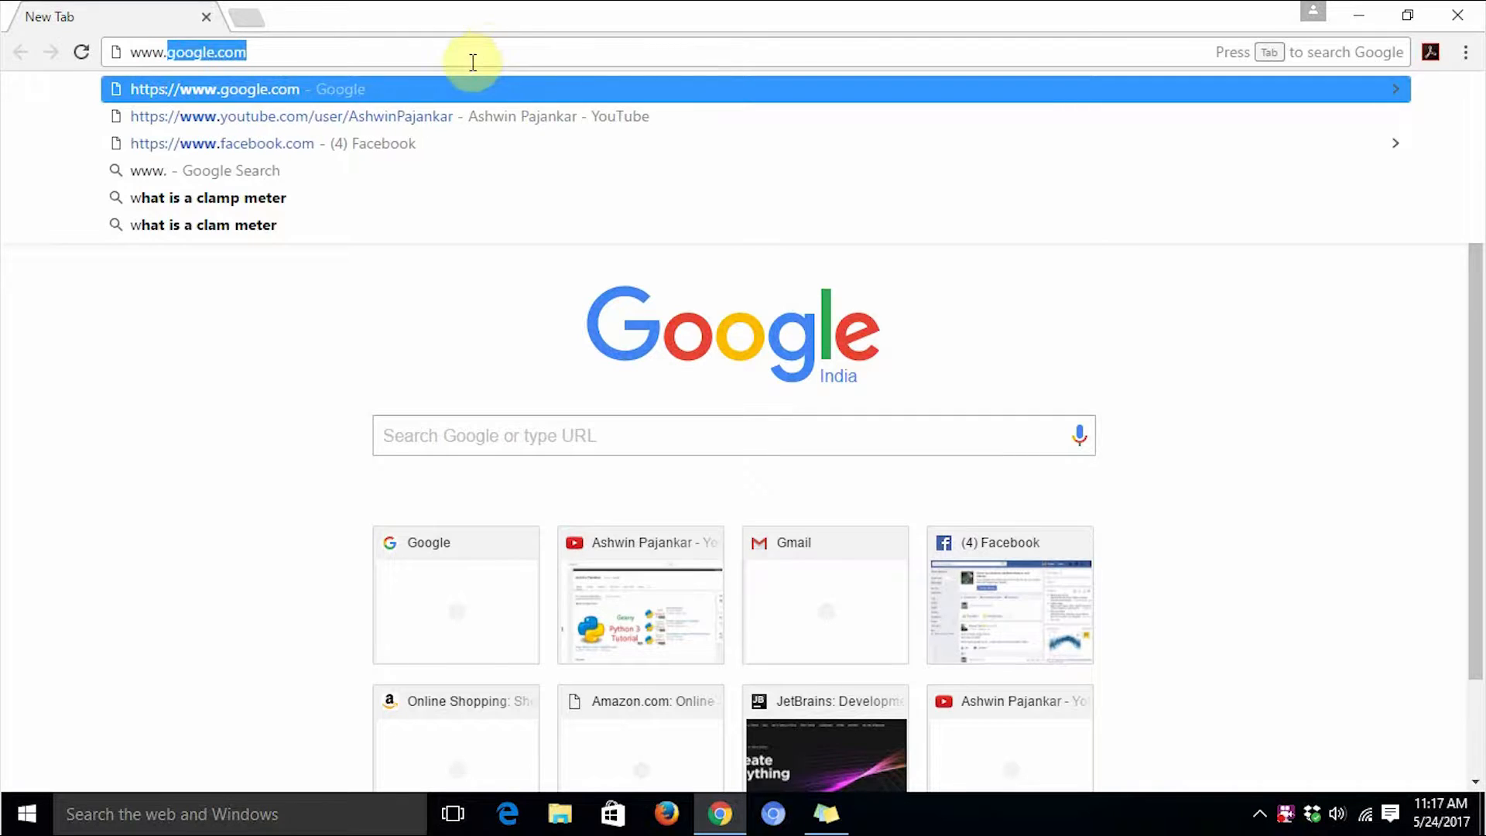
{"action": "type", "text": "jetbrains"}
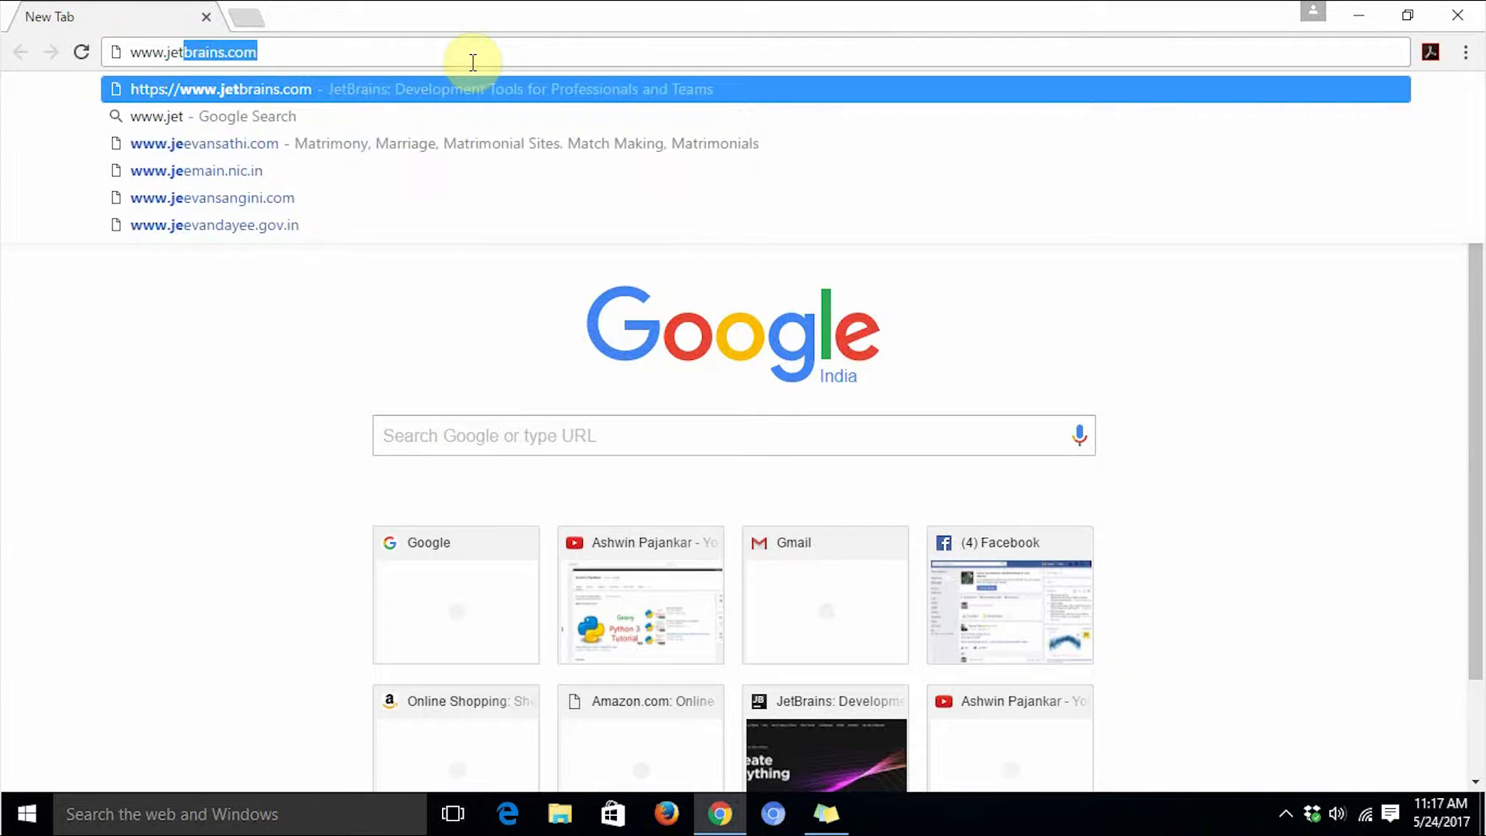
{"action": "key", "text": "Return"}
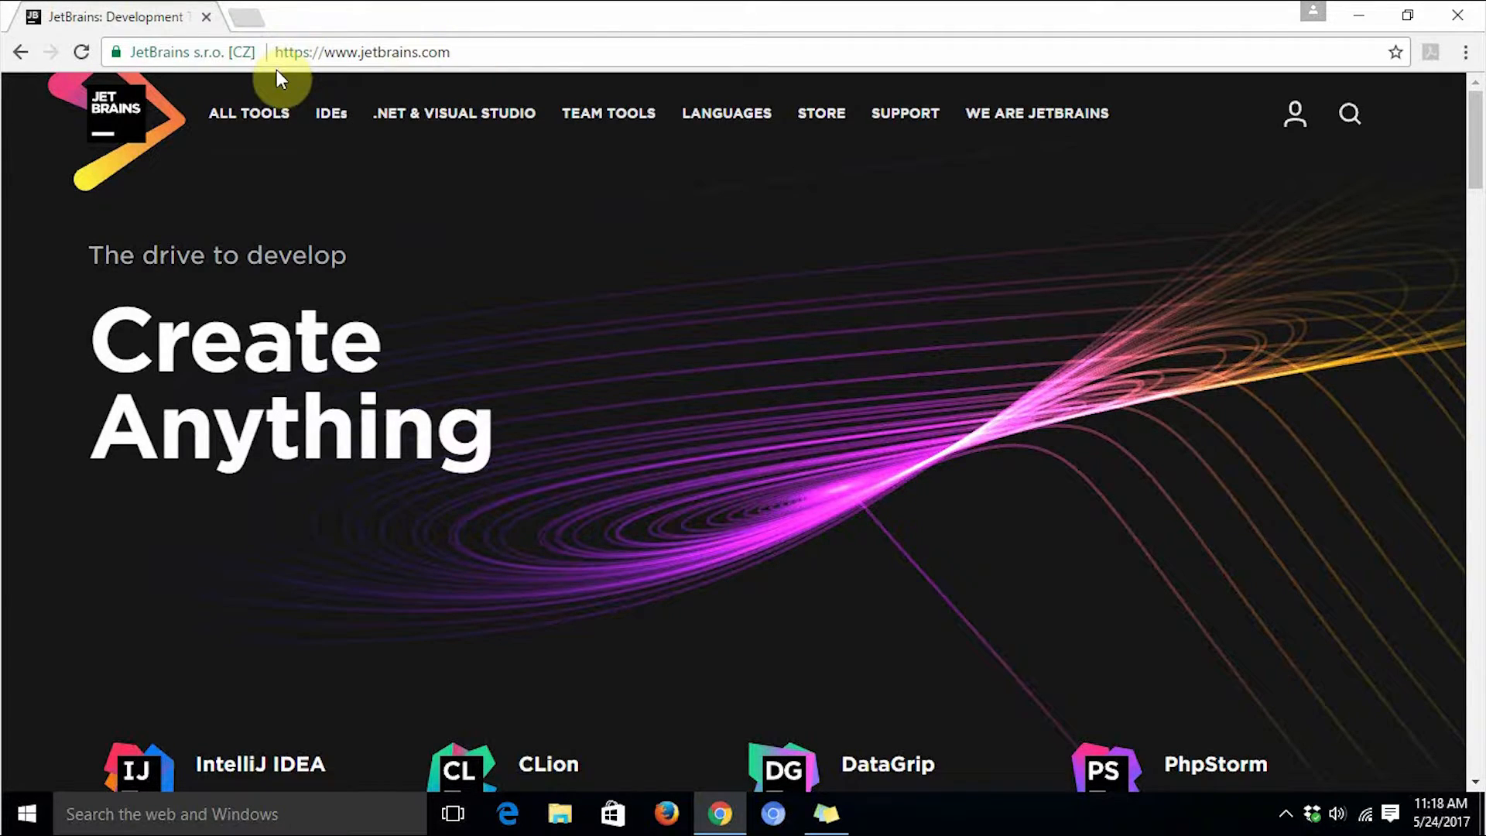
Open the PyCharm page from the IDEs section and go to its download page.
{"action": "mouse_move", "coordinate": [327, 112]}
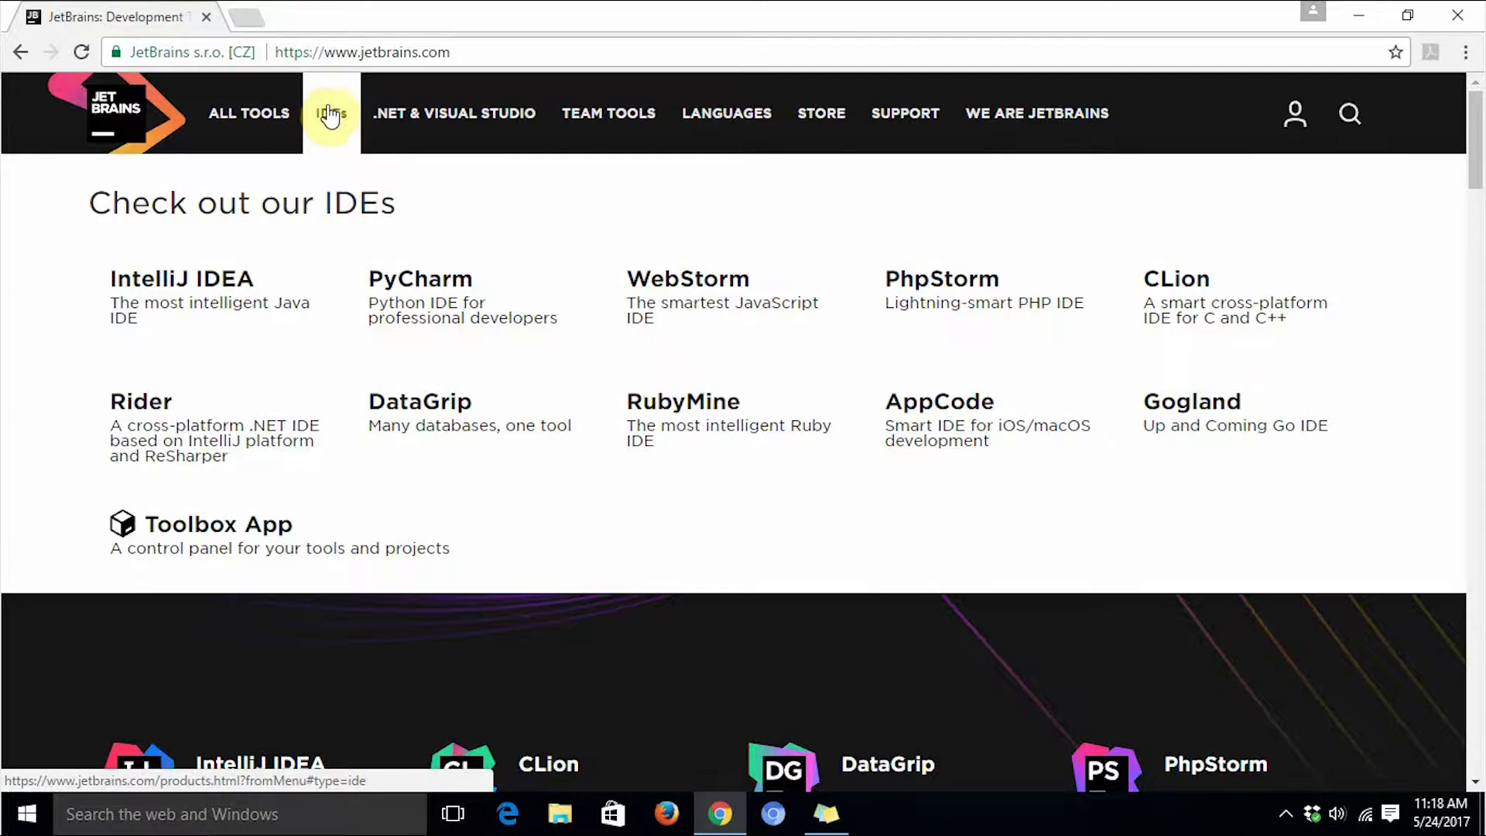
{"action": "left_click", "coordinate": [410, 281]}
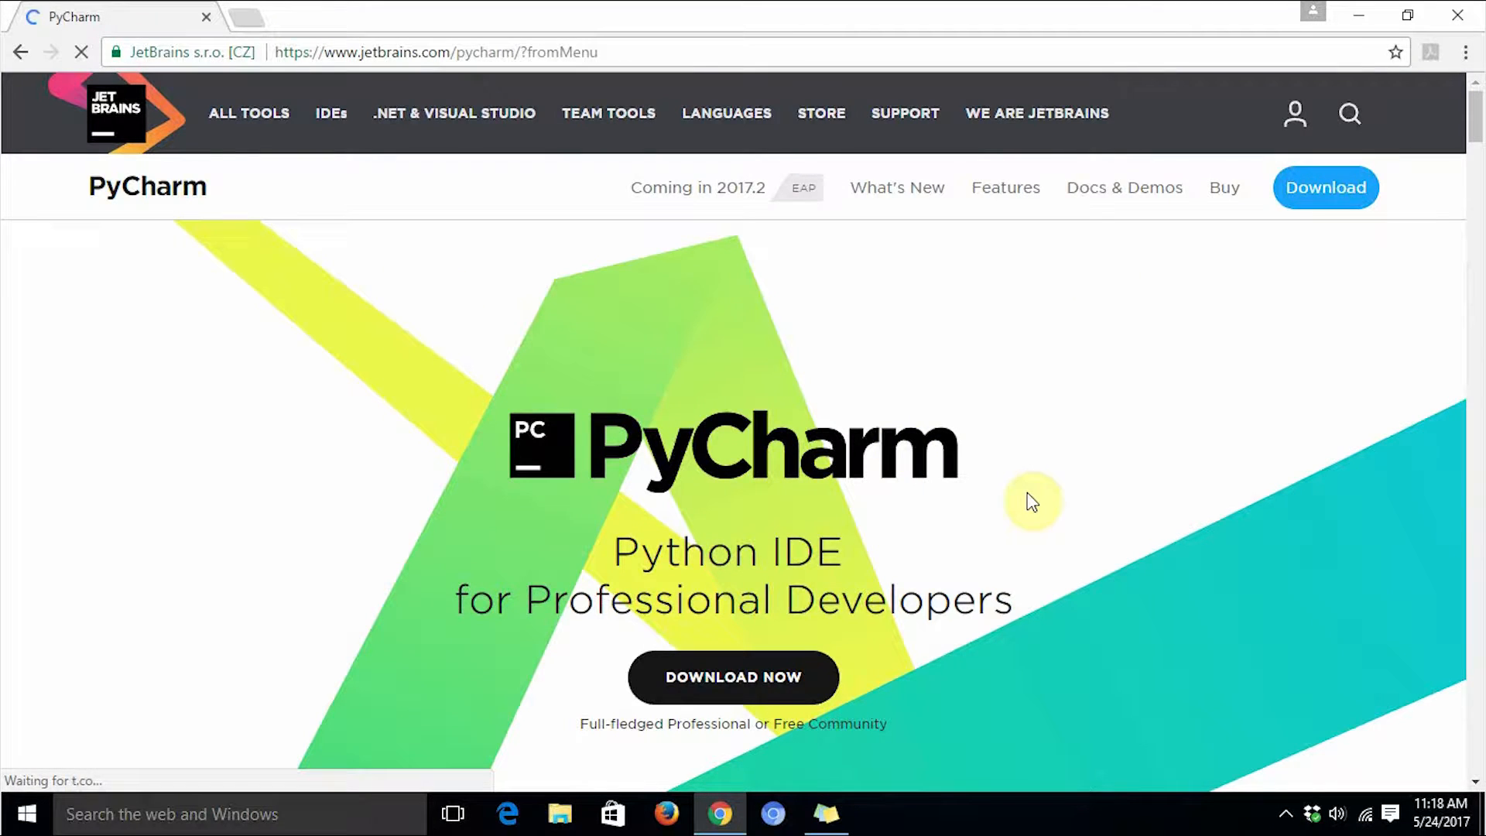
{"action": "left_click", "coordinate": [738, 686]}
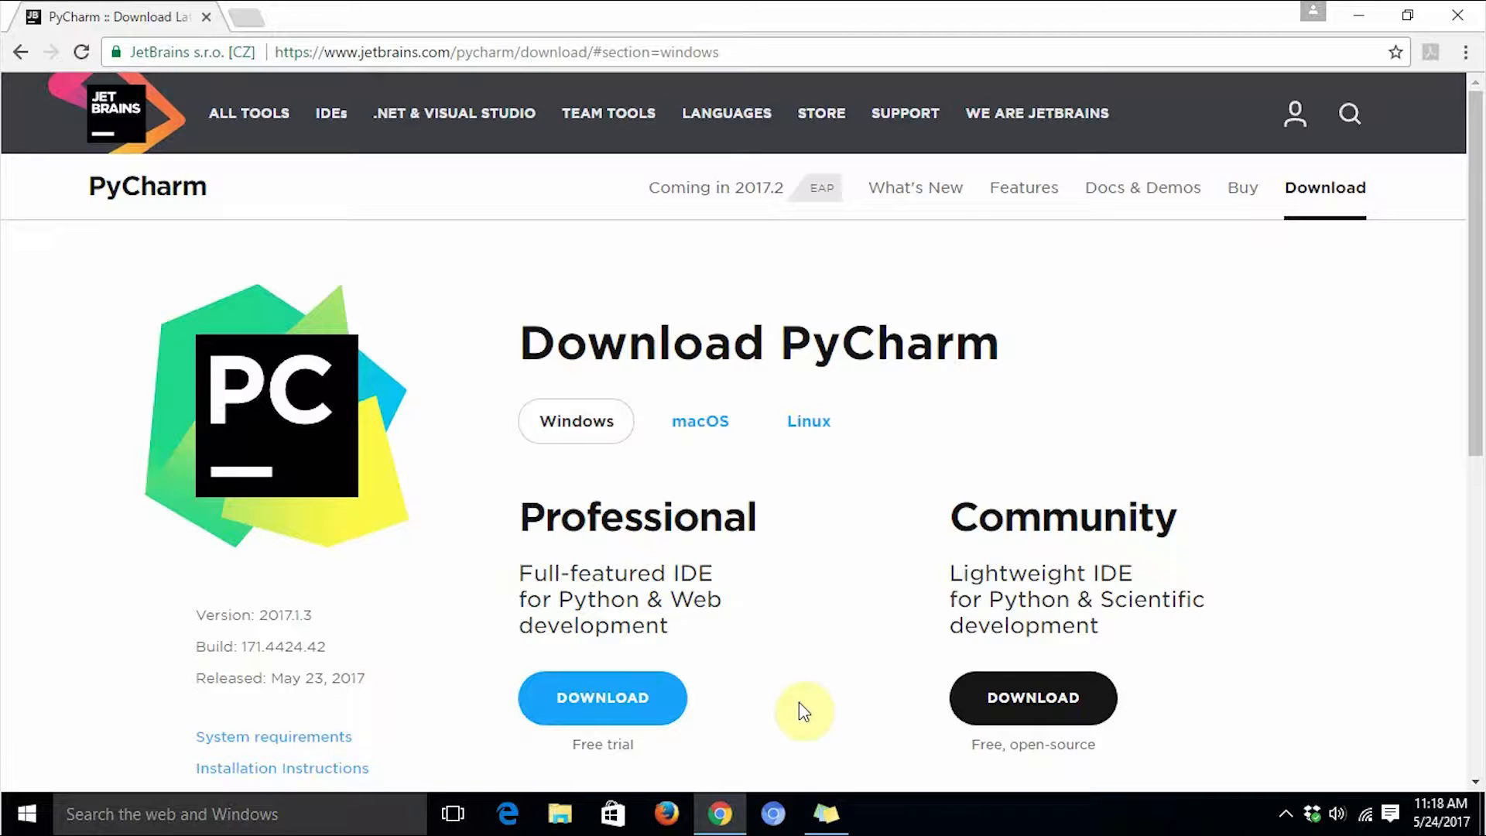
{"action": "left_click", "coordinate": [1042, 702]}
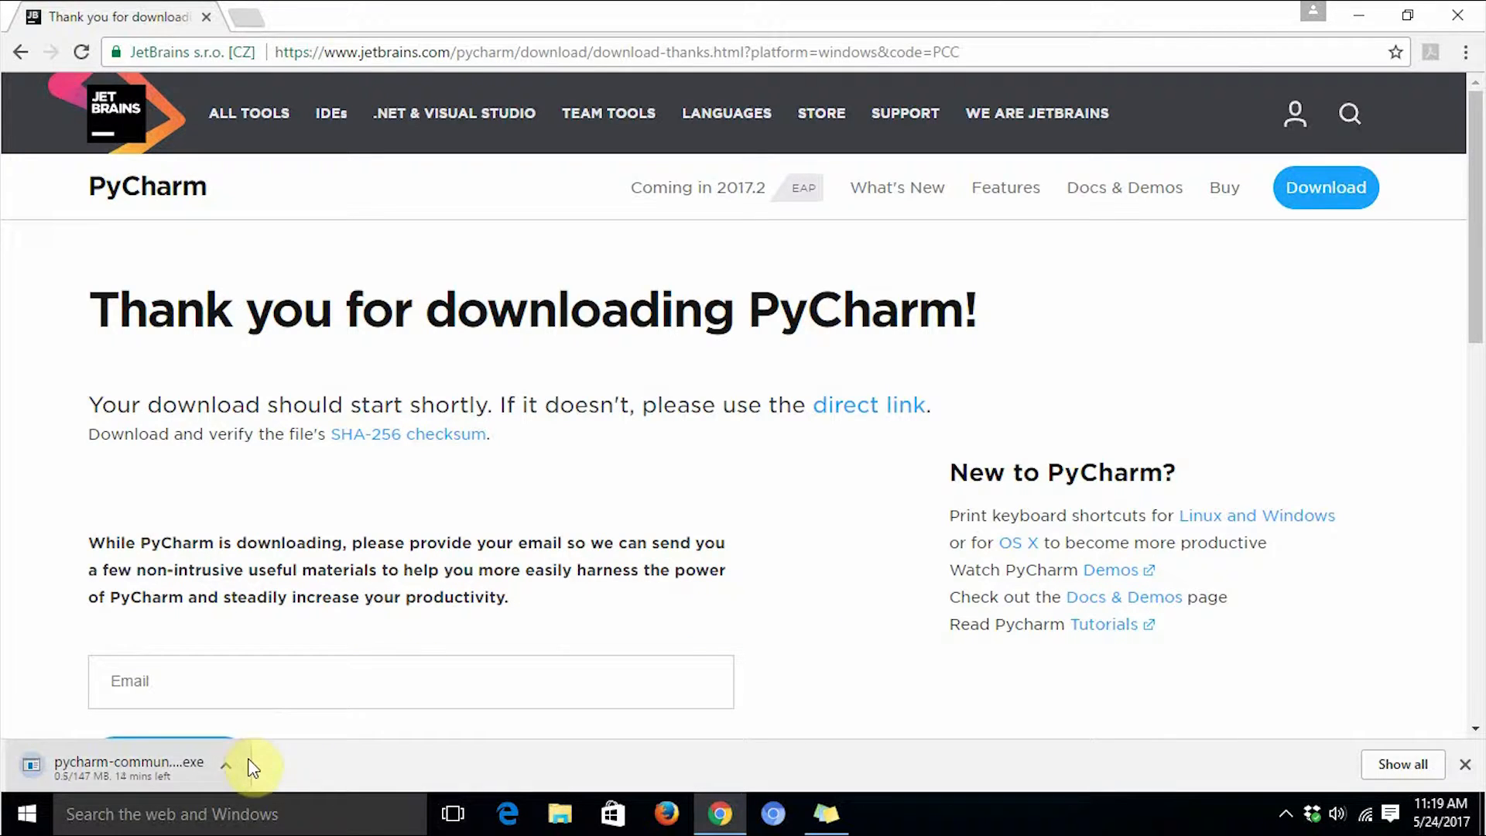
{"action": "left_click", "coordinate": [223, 764]}
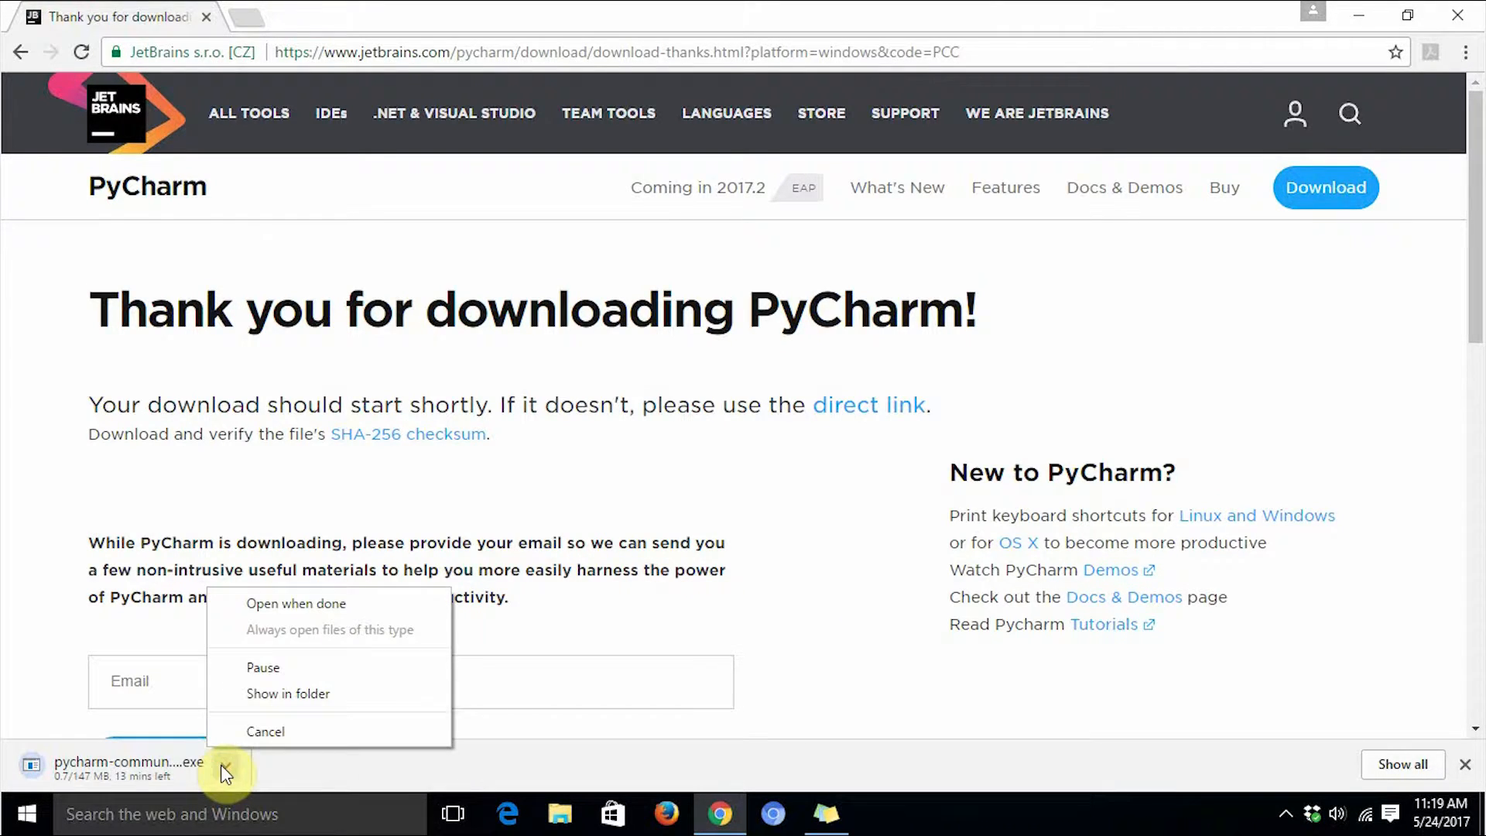
{"action": "left_click", "coordinate": [259, 730]}
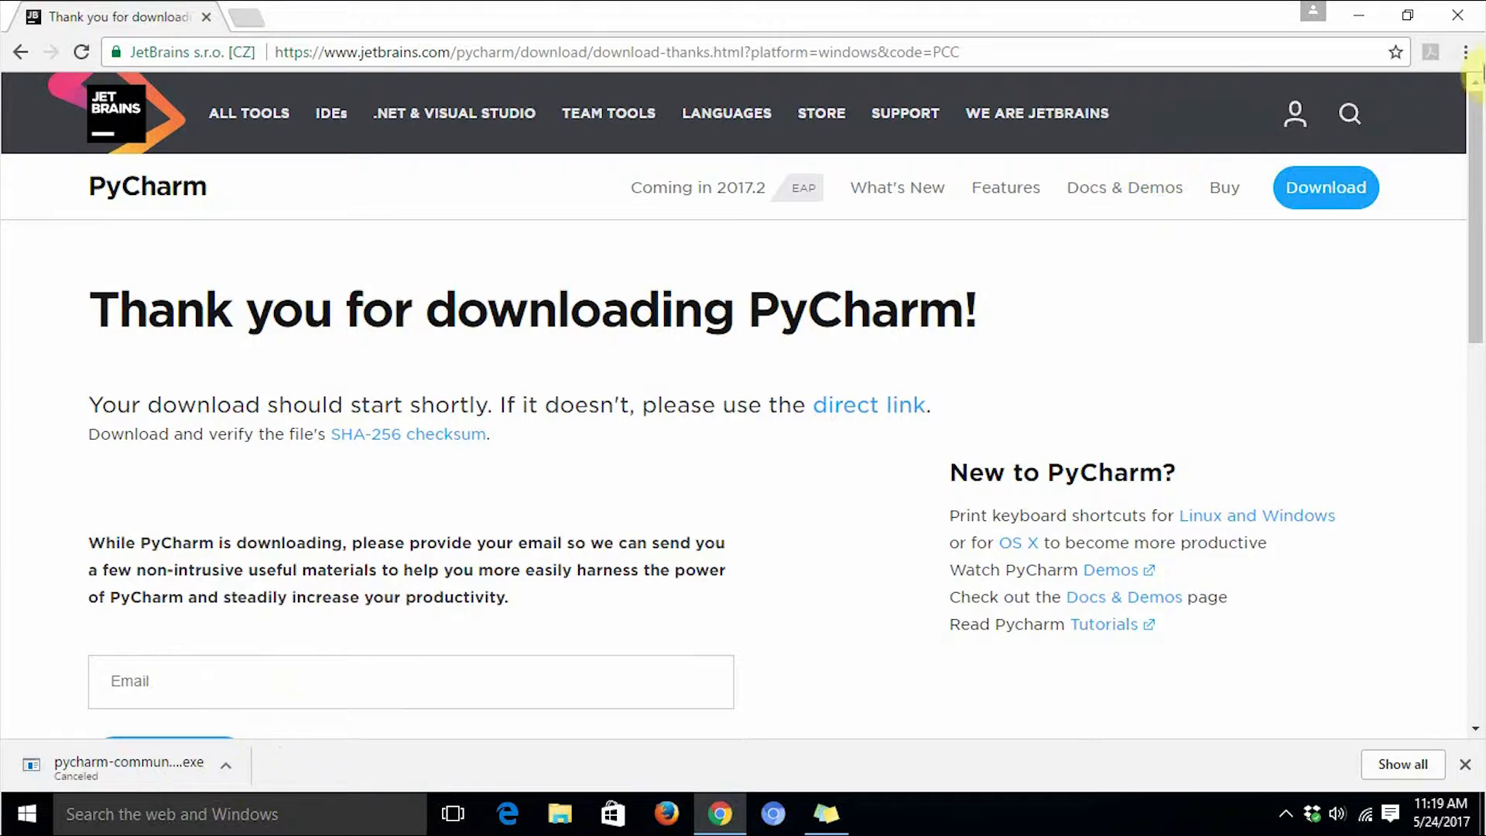
Open the browser's downloads list and launch the previously downloaded pycharm-community-2017.1.2.exe installer.
{"action": "left_click", "coordinate": [1475, 56]}
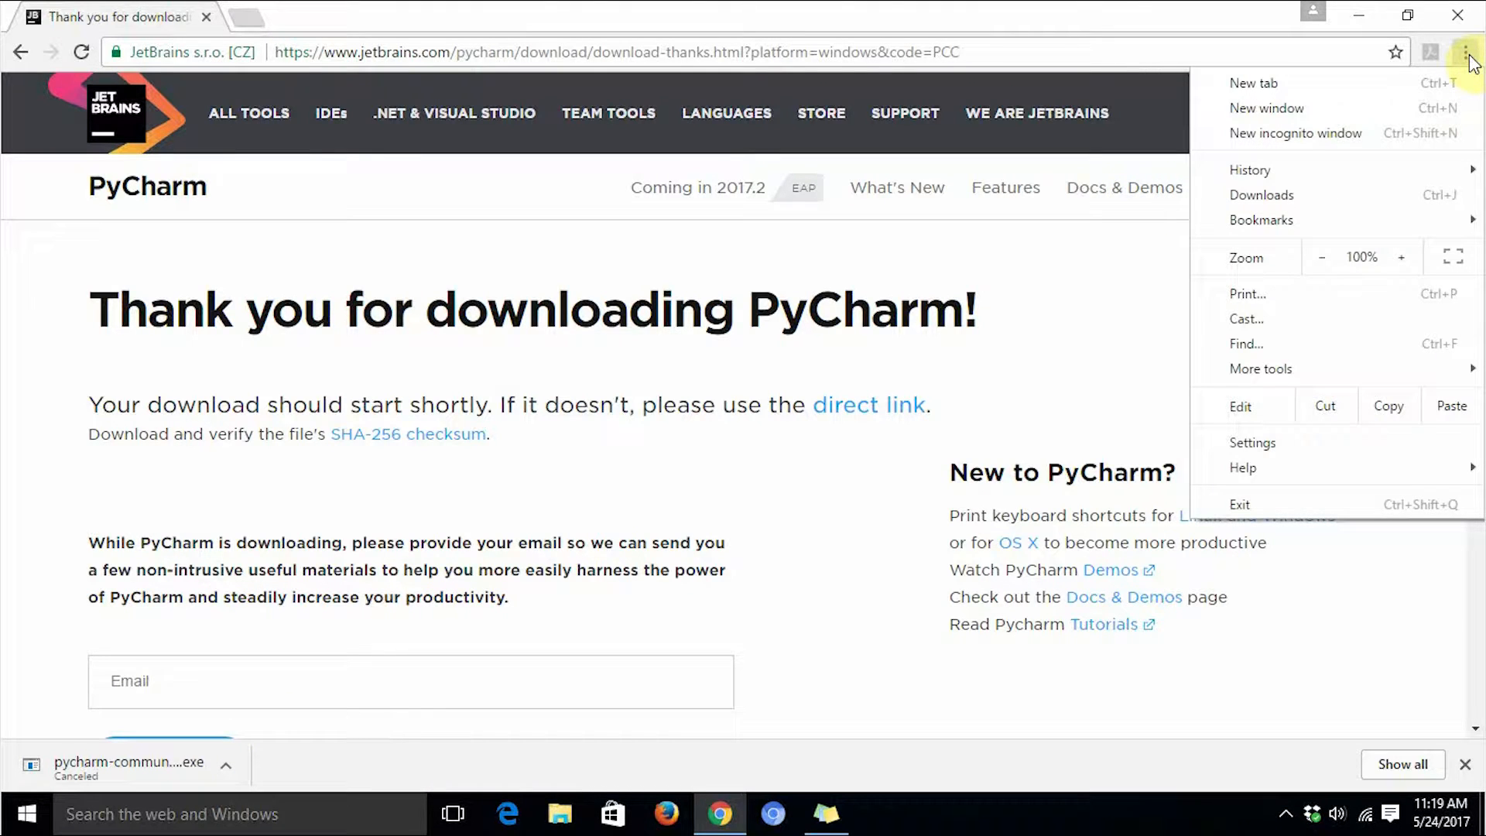
{"action": "left_click", "coordinate": [1288, 209]}
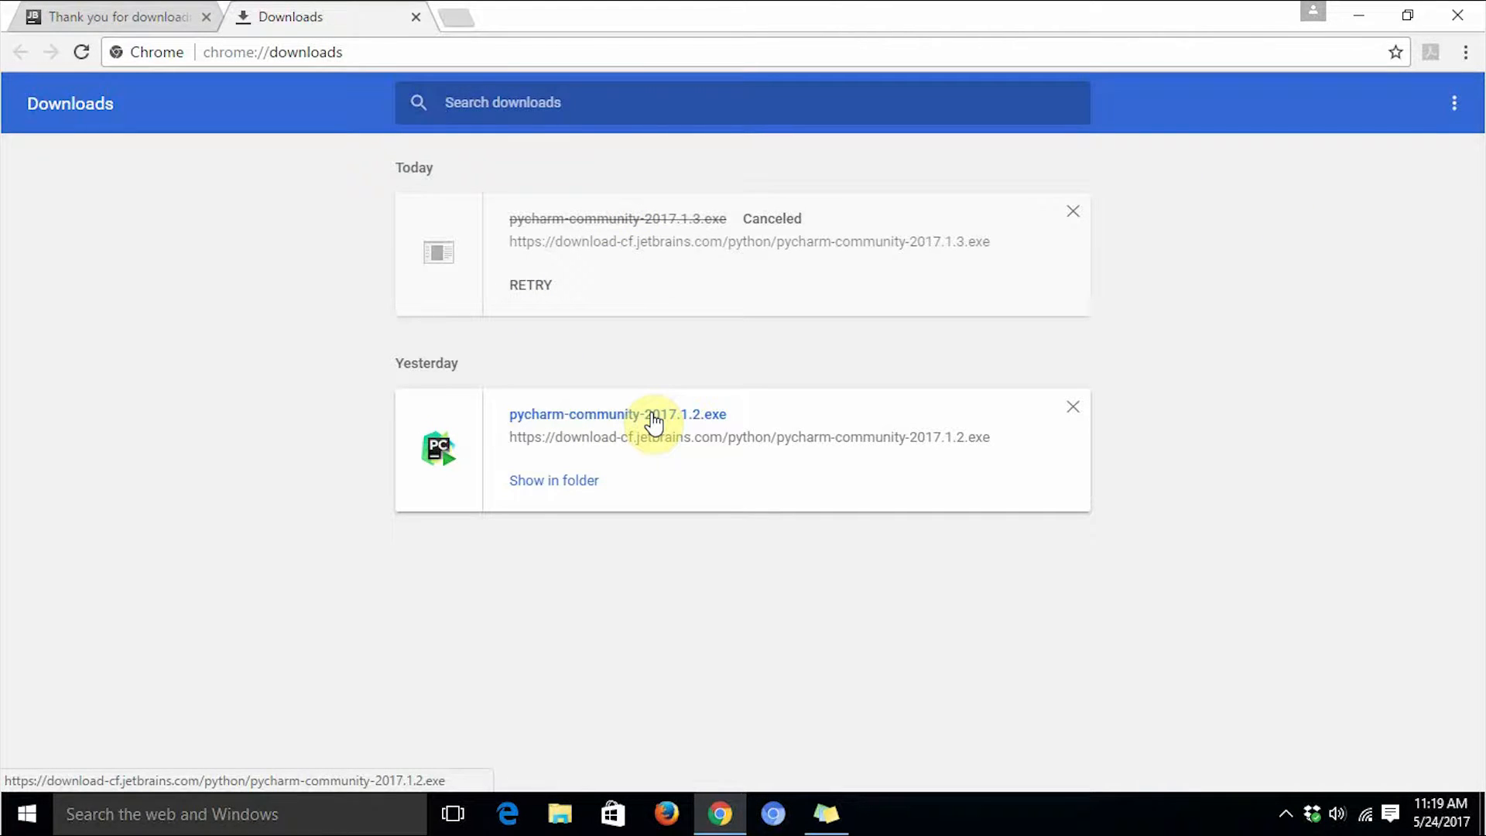
{"action": "left_click", "coordinate": [654, 422]}
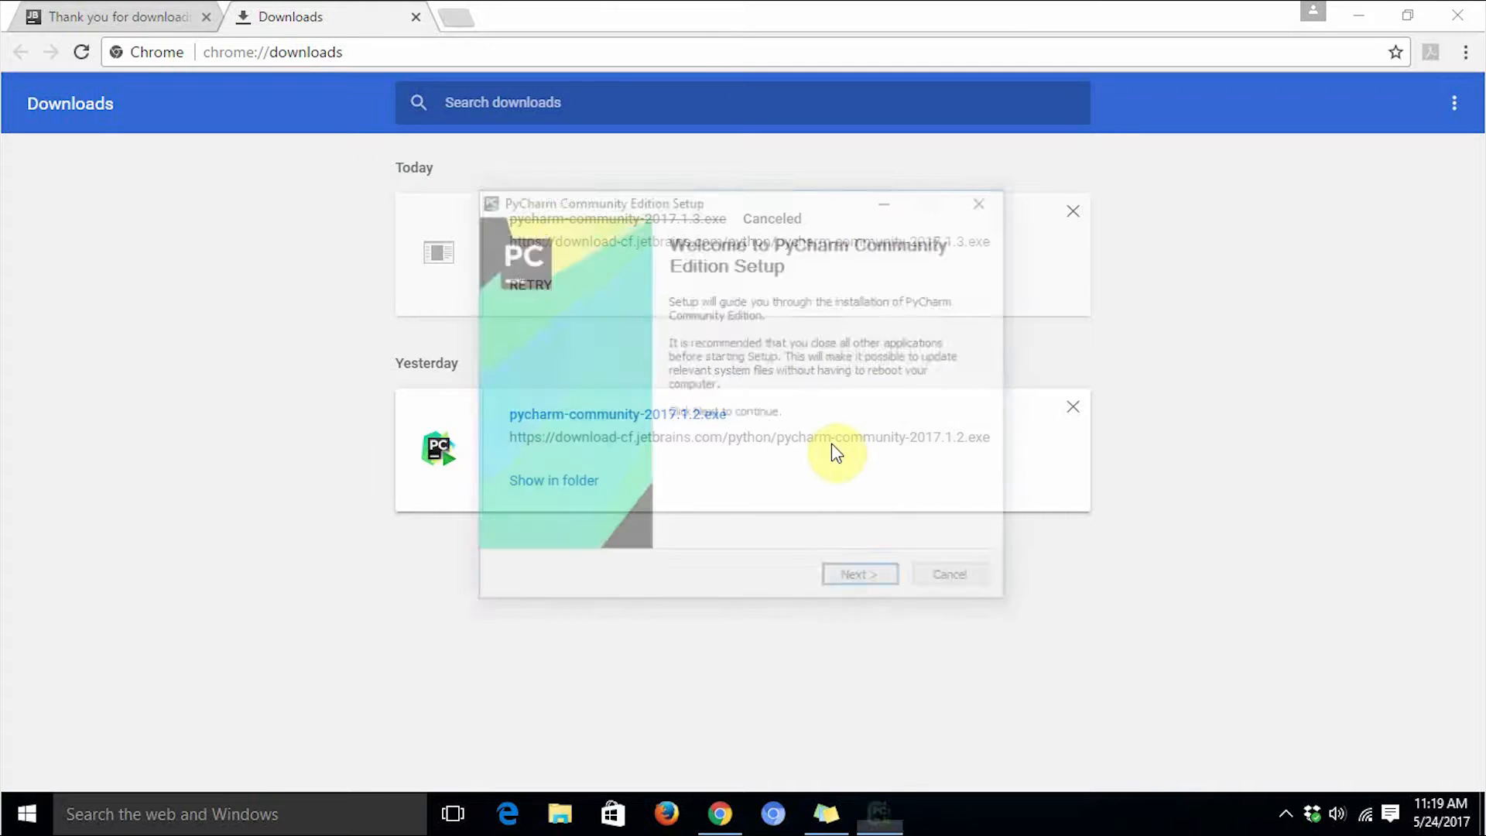
Install PyCharm Community Edition with the default destination folder, 64-bit launcher shortcut and JetBrains Start Menu folder.
{"action": "left_click", "coordinate": [876, 582]}
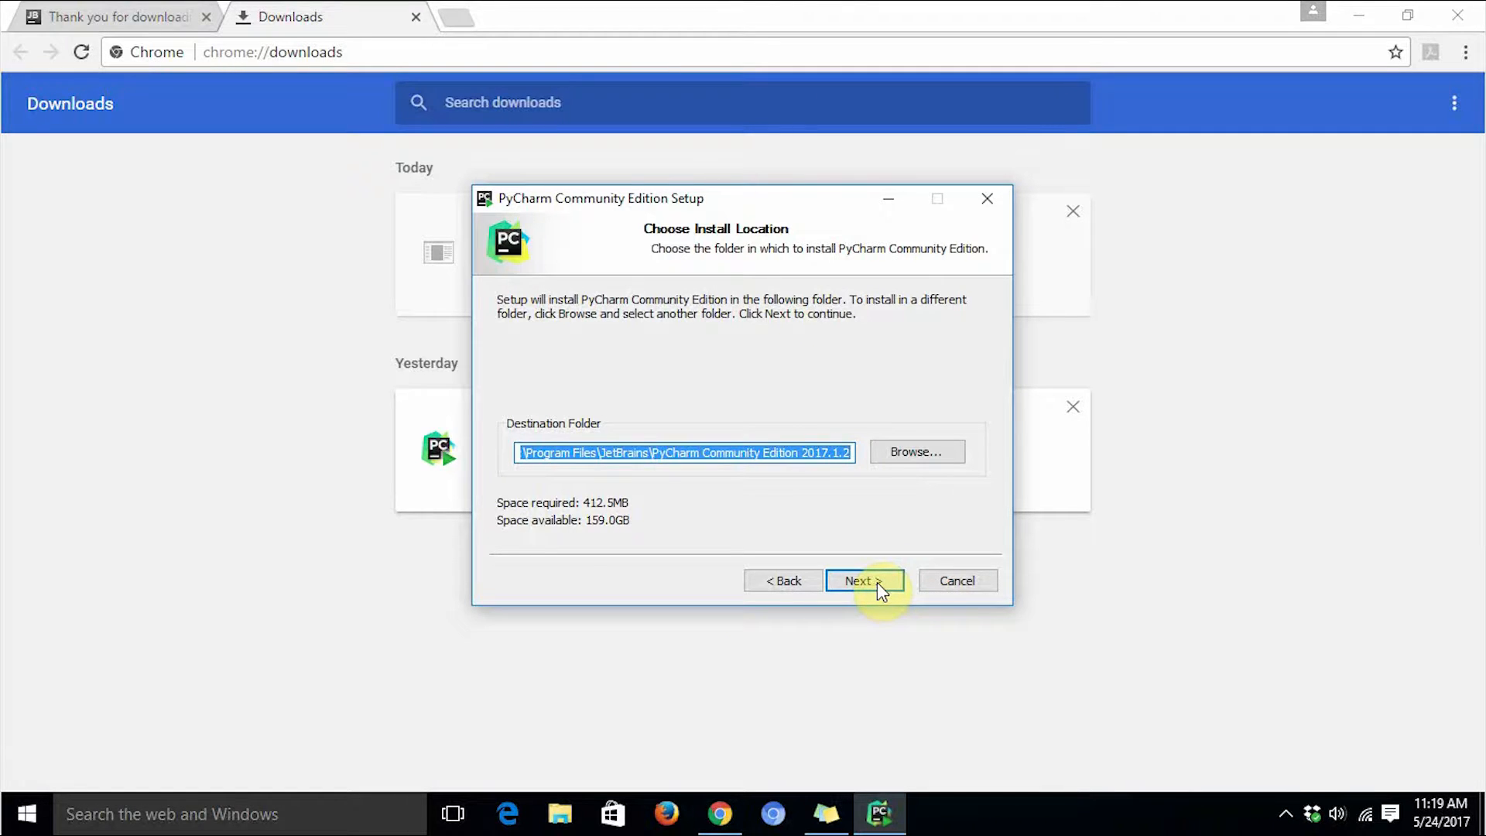
{"action": "left_click", "coordinate": [876, 582]}
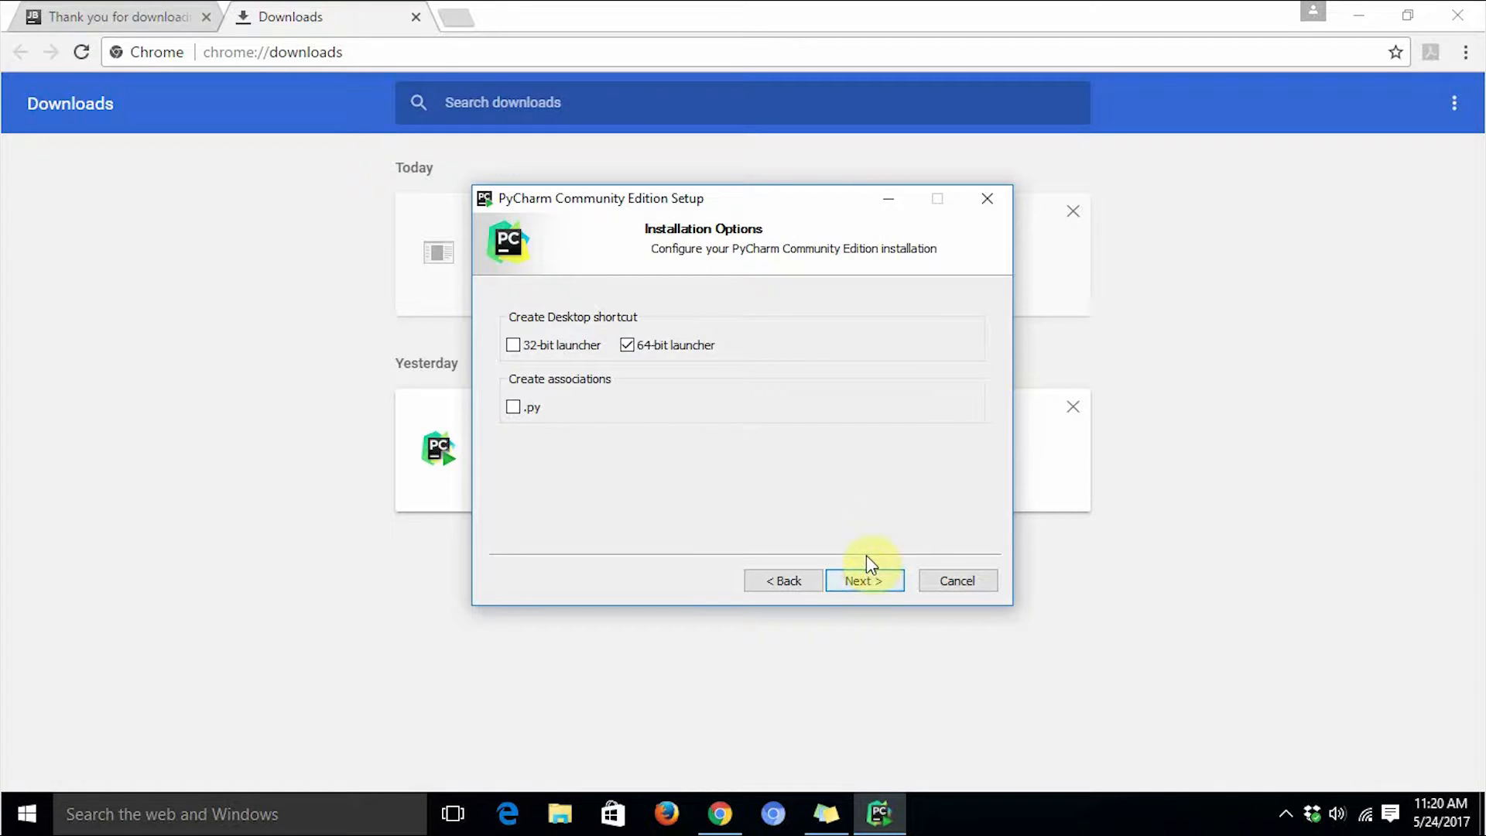
{"action": "left_click", "coordinate": [868, 587]}
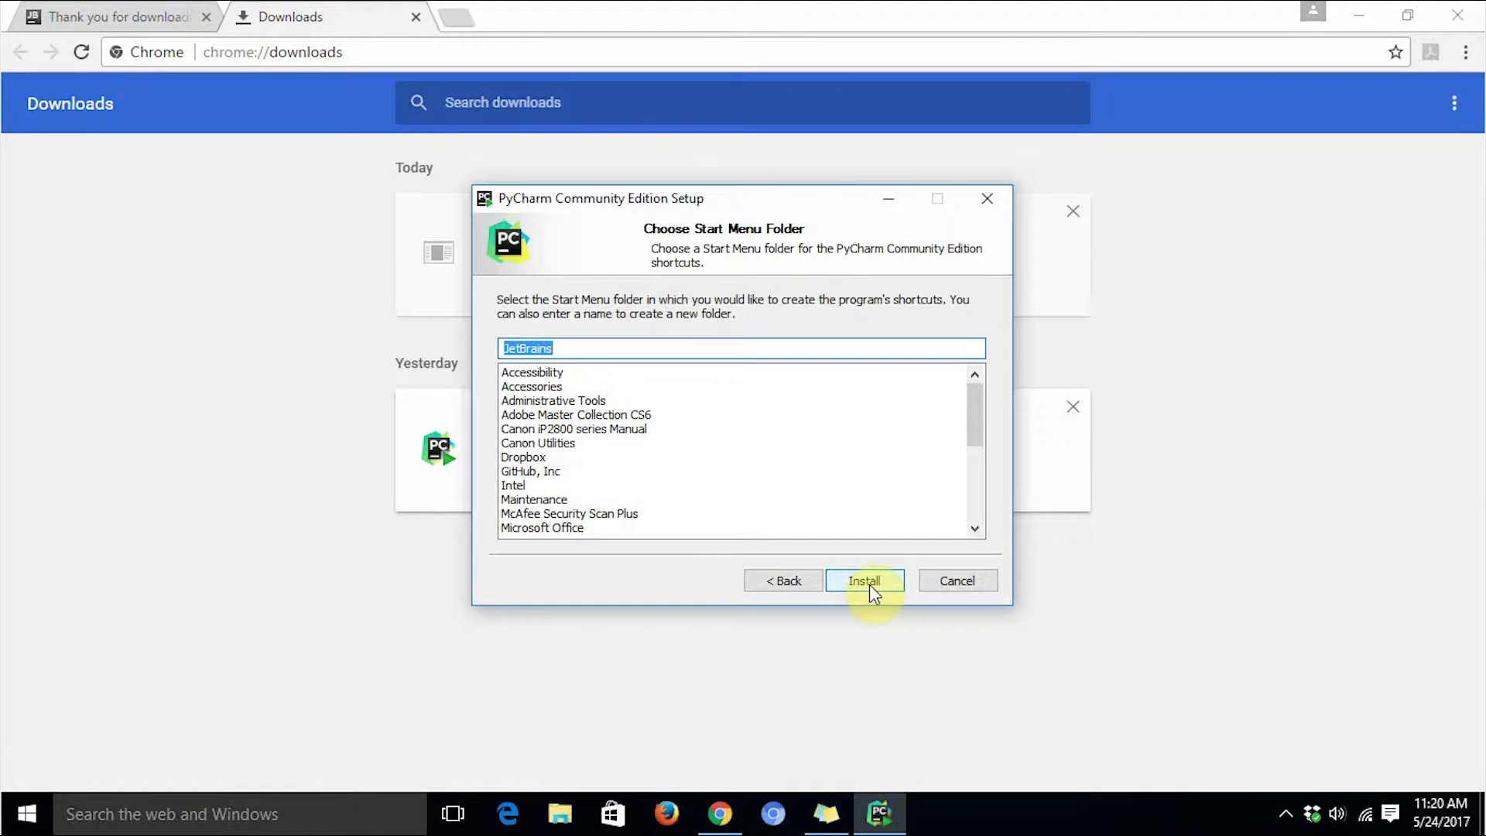
{"action": "left_click", "coordinate": [870, 584]}
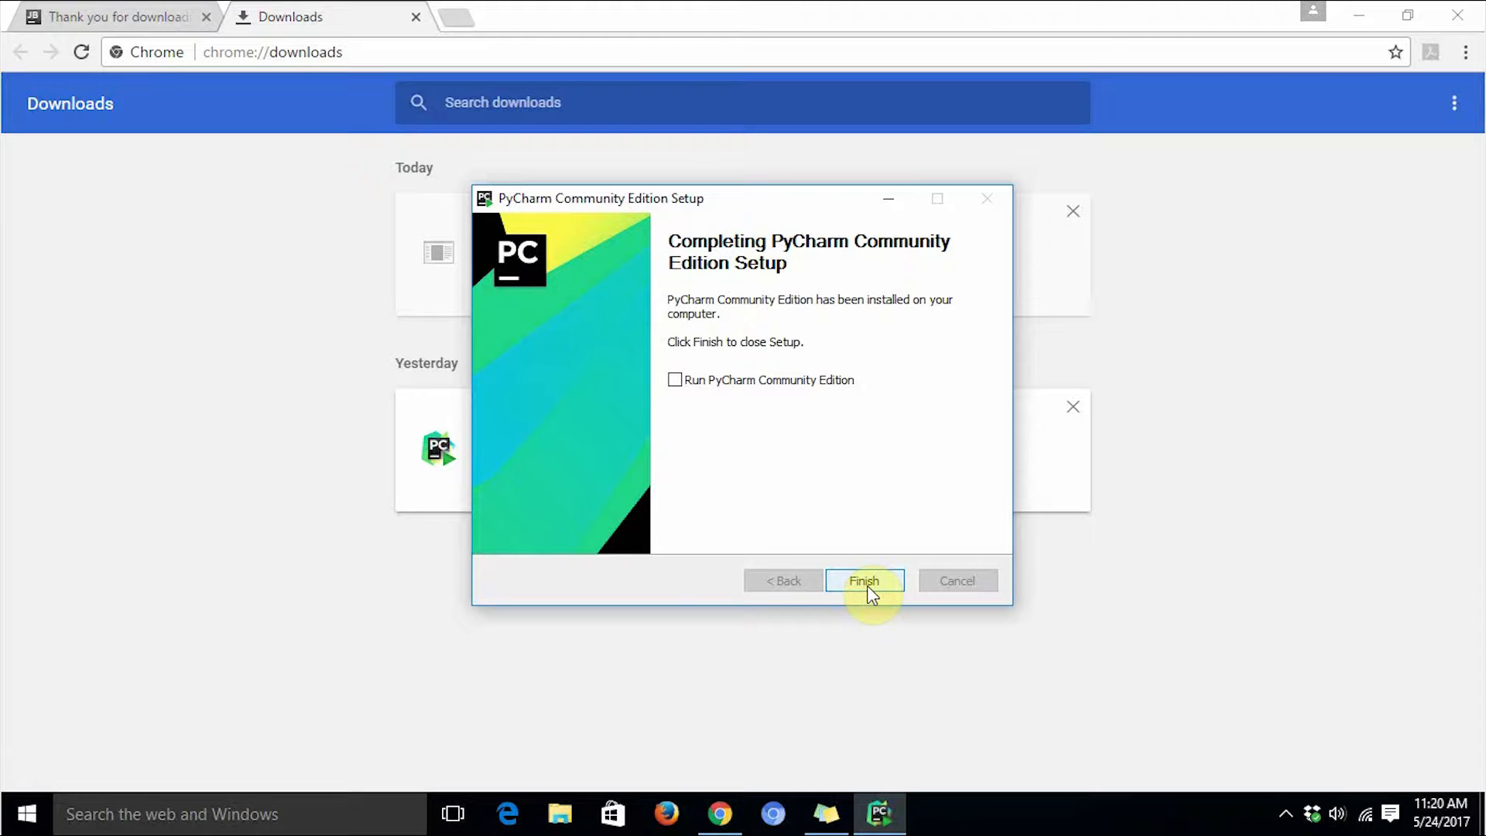
Finish setup with the option to run PyCharm Community Edition, choosing not to import previous settings.
{"action": "left_click", "coordinate": [676, 380]}
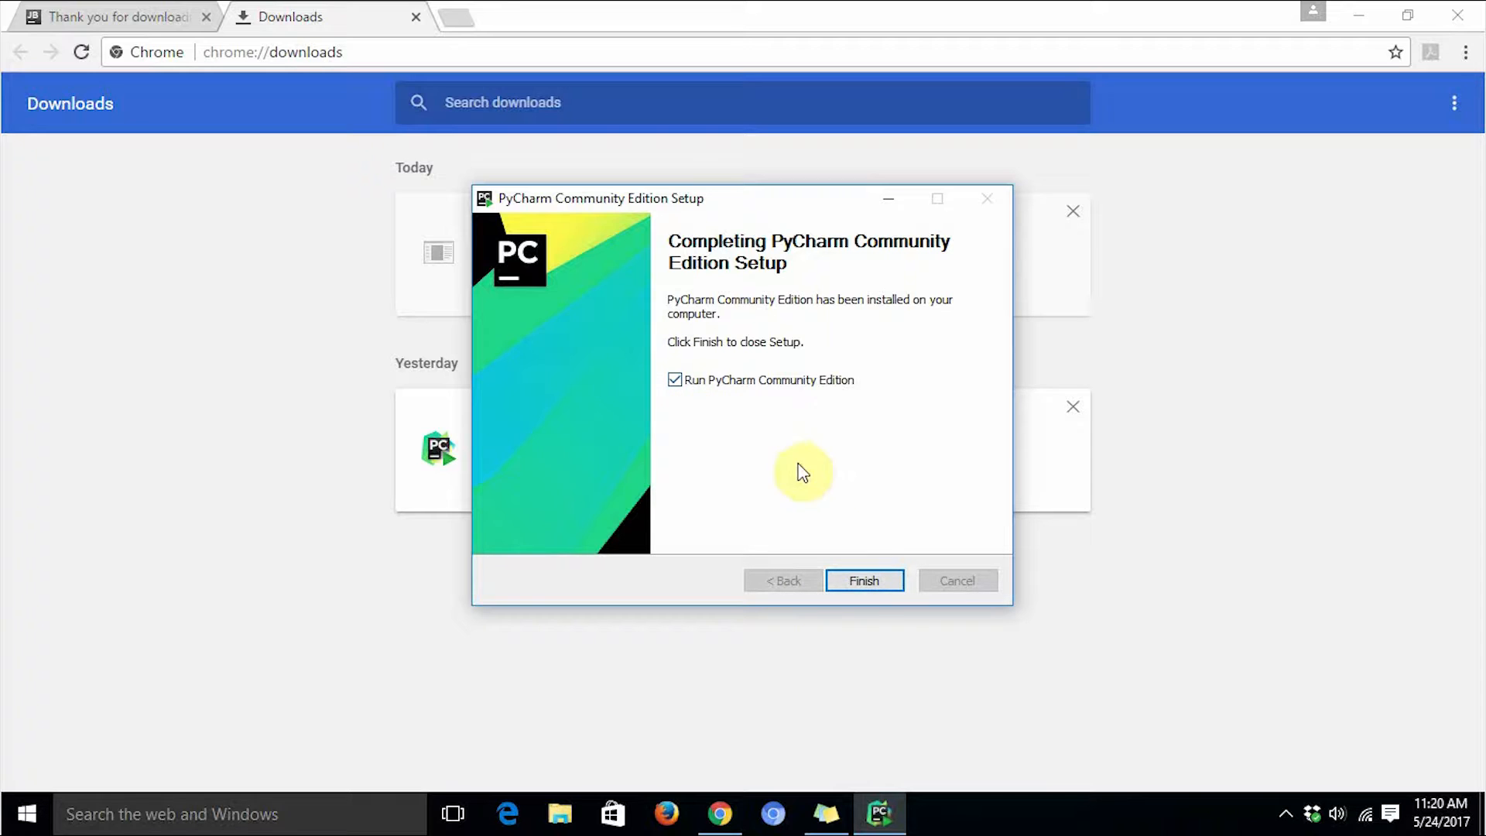
{"action": "left_click", "coordinate": [866, 581]}
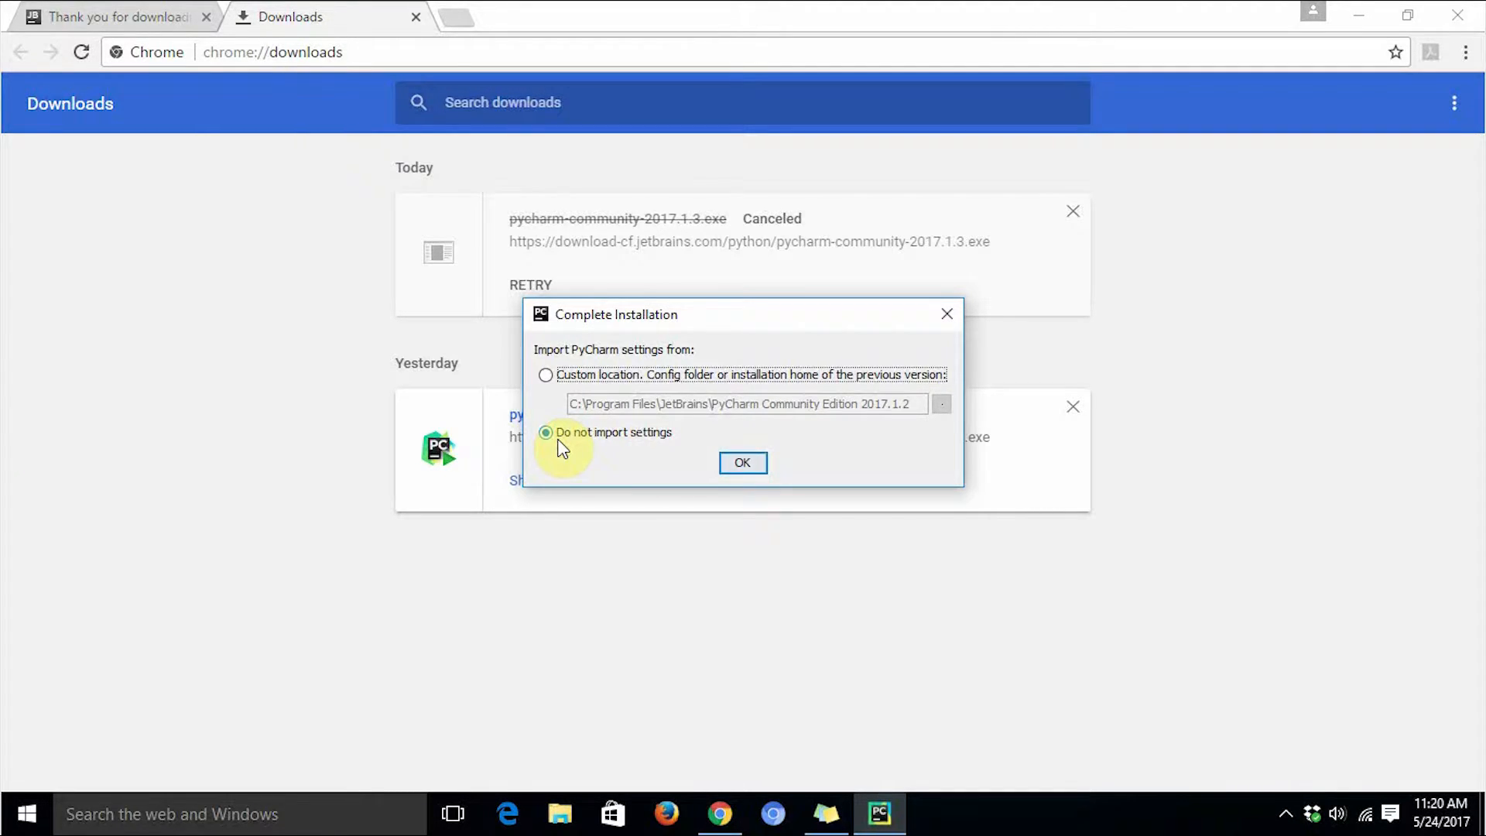
{"action": "left_click", "coordinate": [751, 468]}
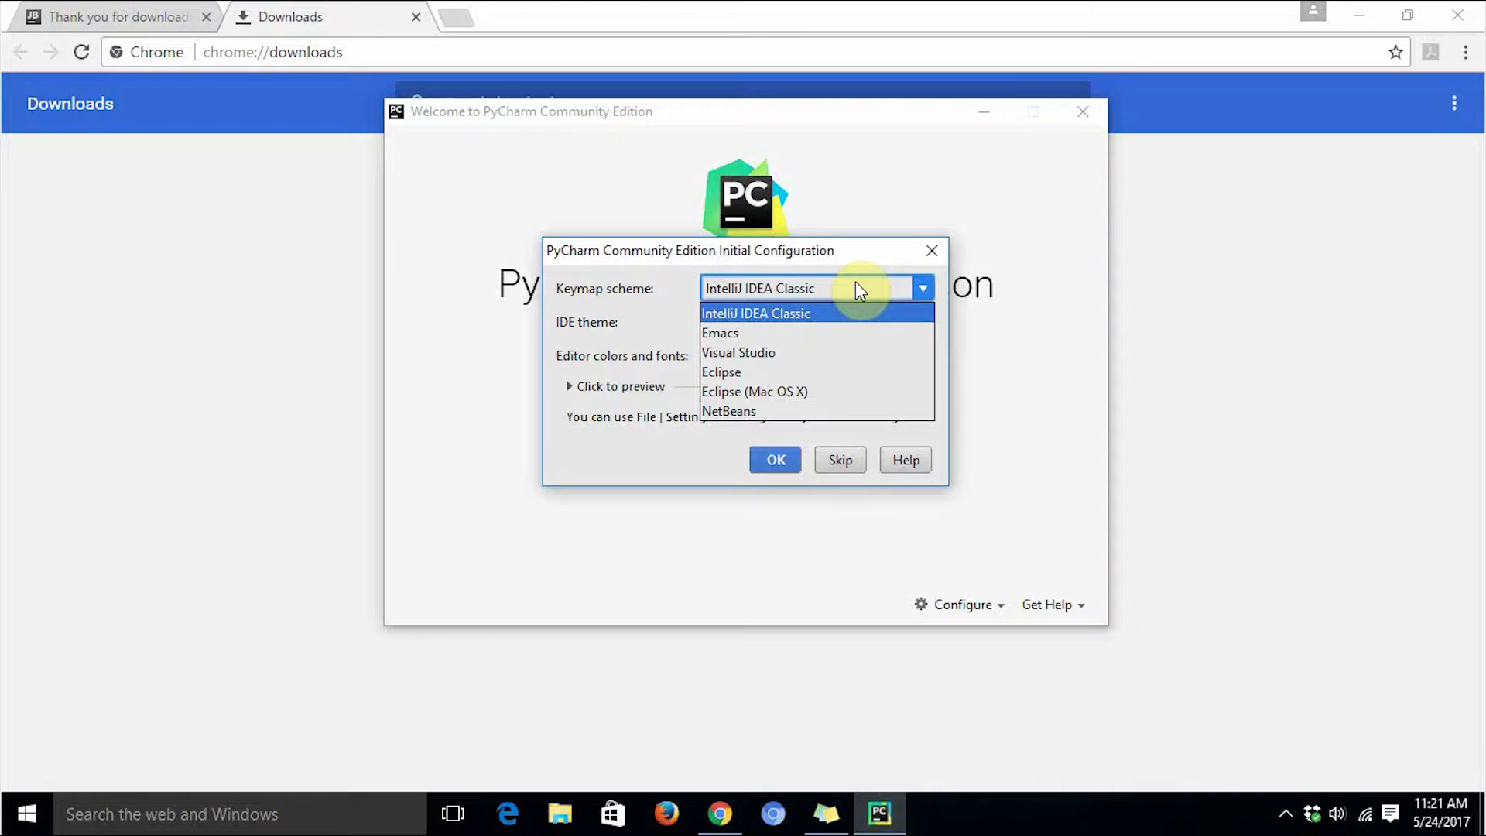
Set the initial configuration to the Eclipse keymap, Windows IDE theme and Github editor colors and fonts.
{"action": "left_click", "coordinate": [839, 370]}
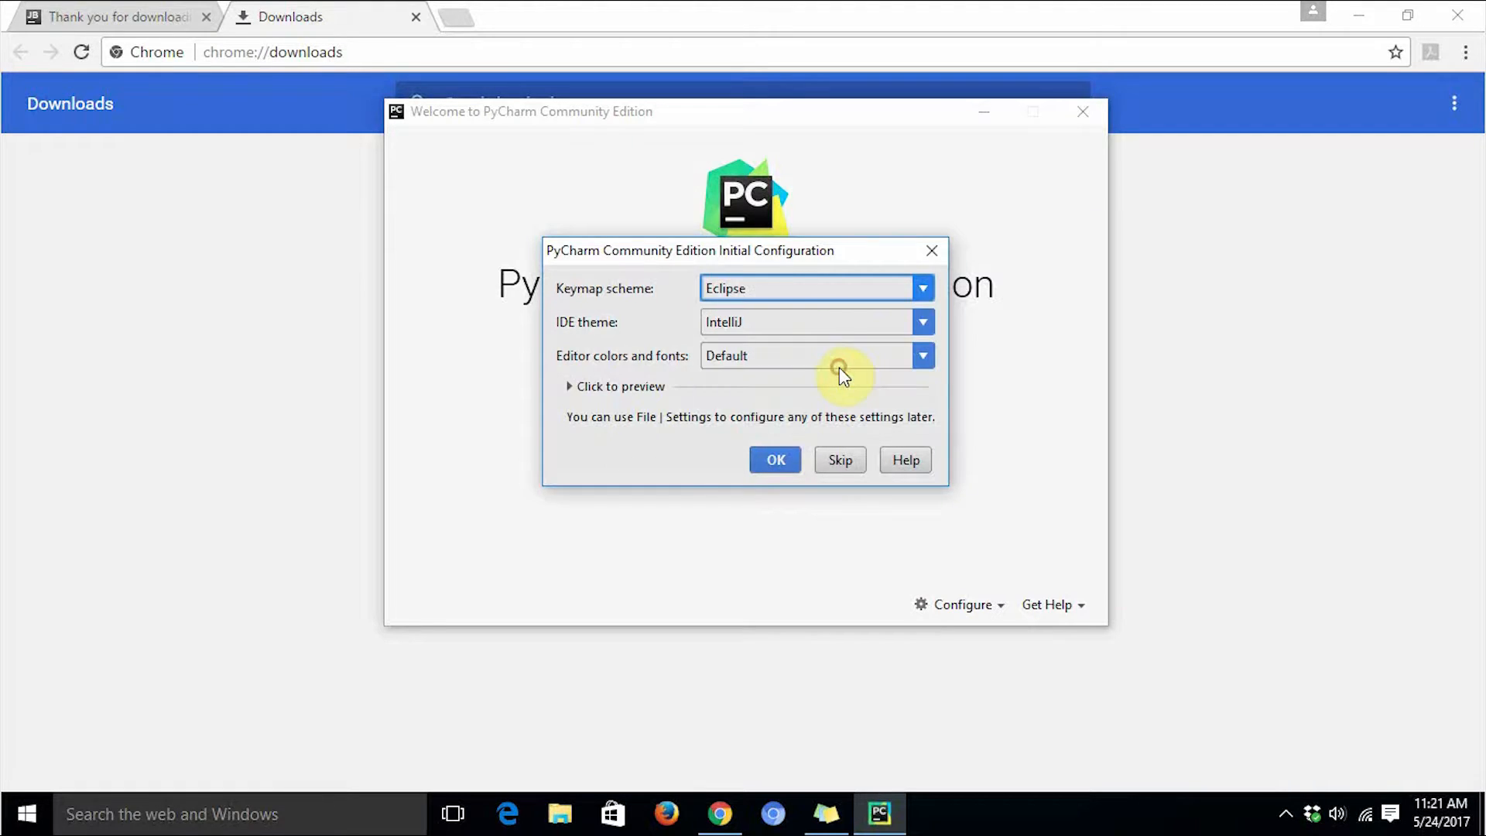
{"action": "left_click", "coordinate": [806, 321]}
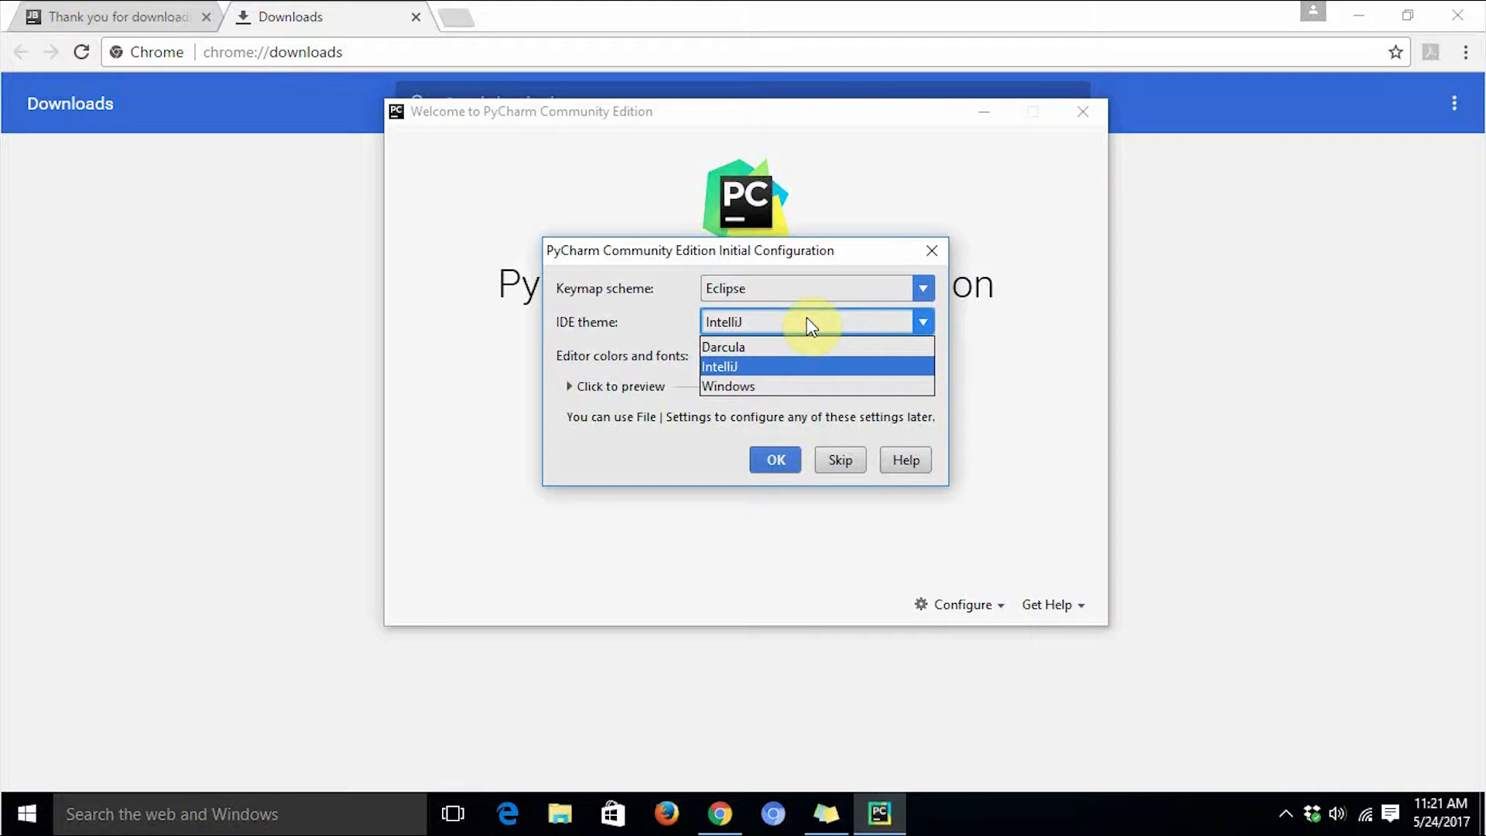
{"action": "left_click", "coordinate": [790, 386]}
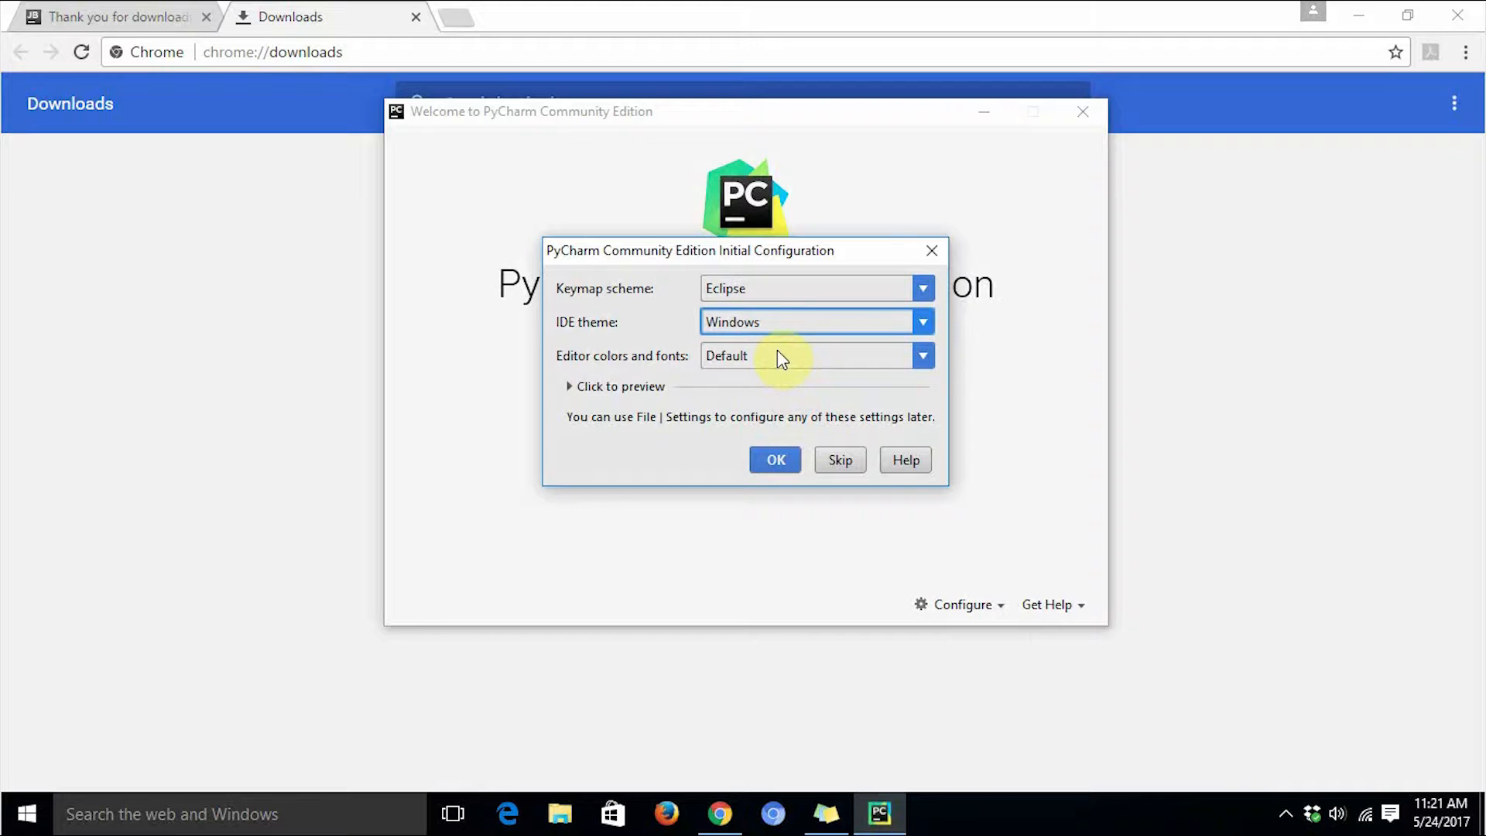
{"action": "left_click", "coordinate": [777, 355]}
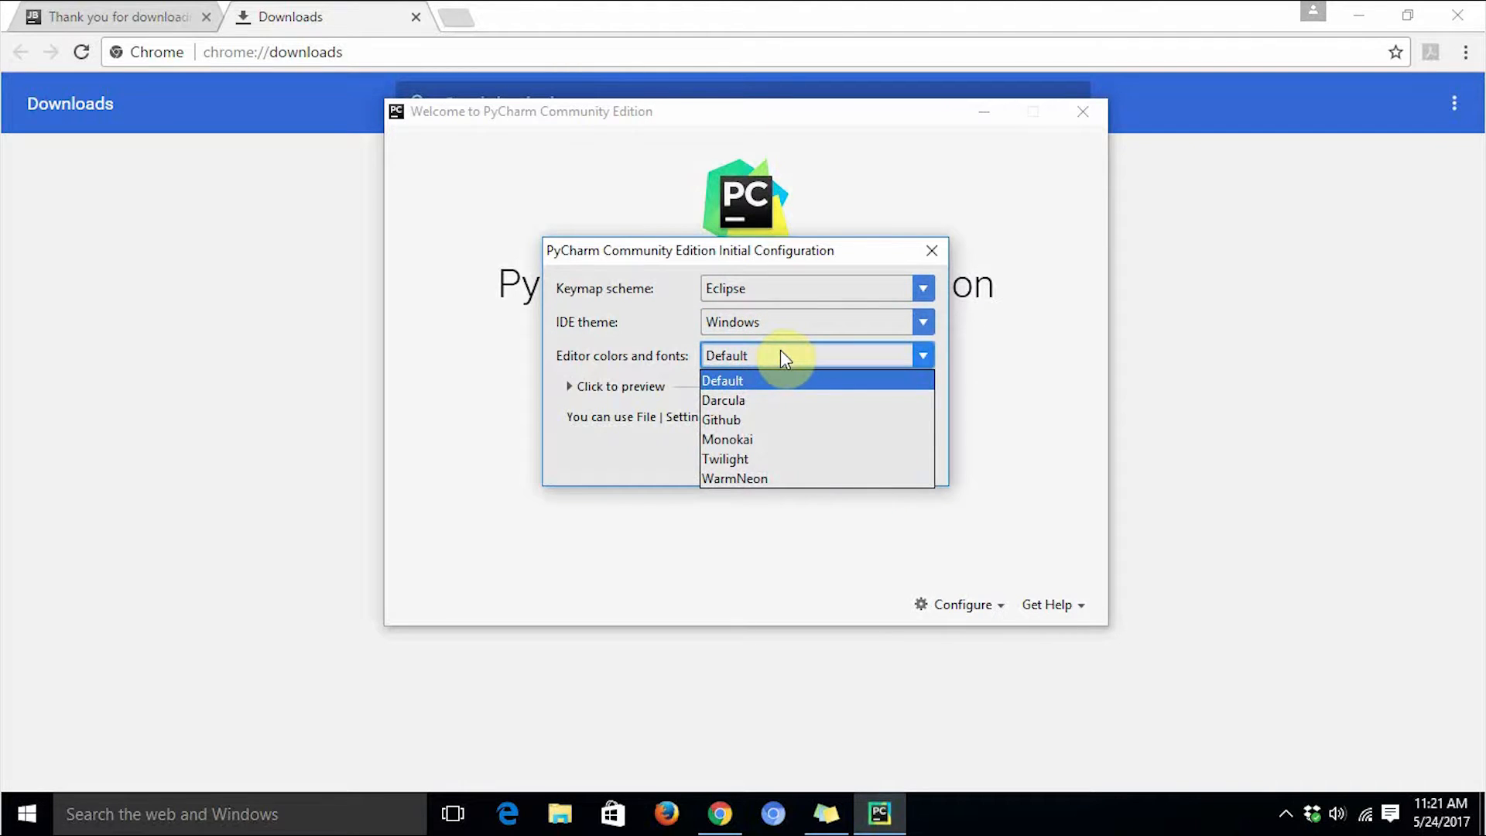
{"action": "left_click", "coordinate": [780, 420]}
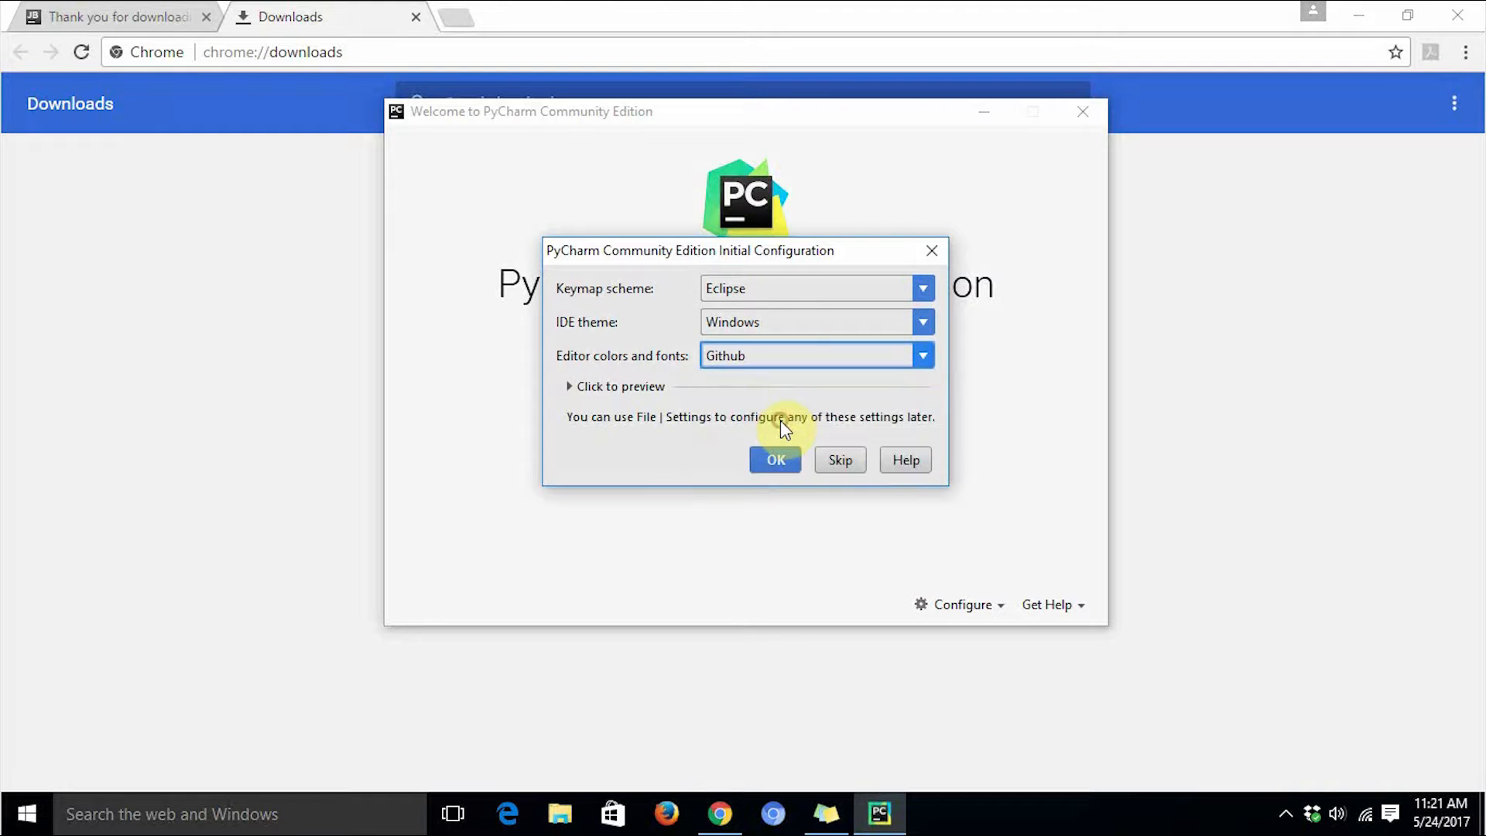
Preview the chosen editor color scheme and confirm the initial configuration.
{"action": "left_click", "coordinate": [645, 391]}
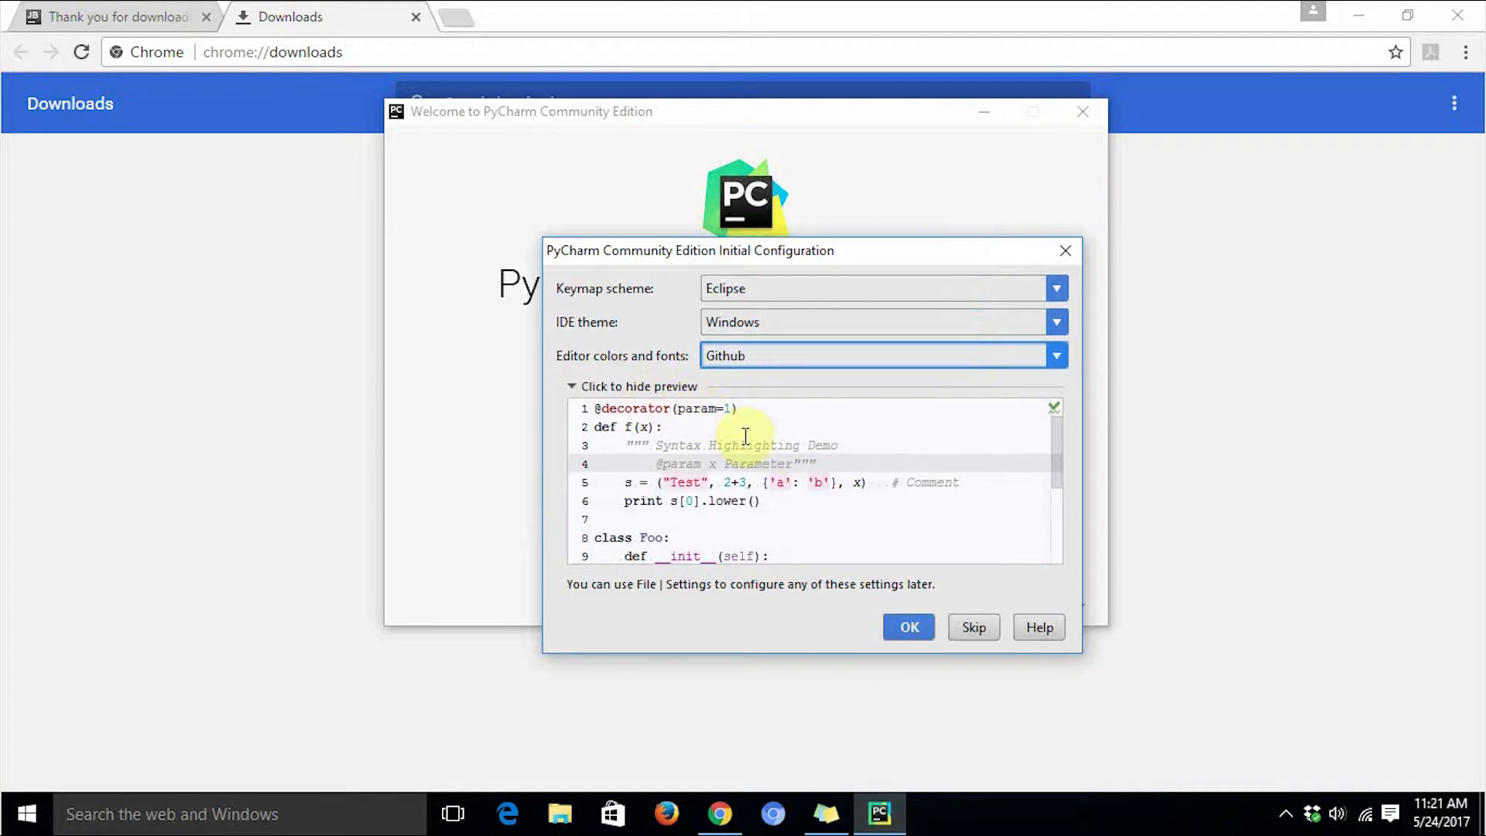
{"action": "scroll", "coordinate": [836, 456], "scroll_direction": "down", "scroll_amount": 3}
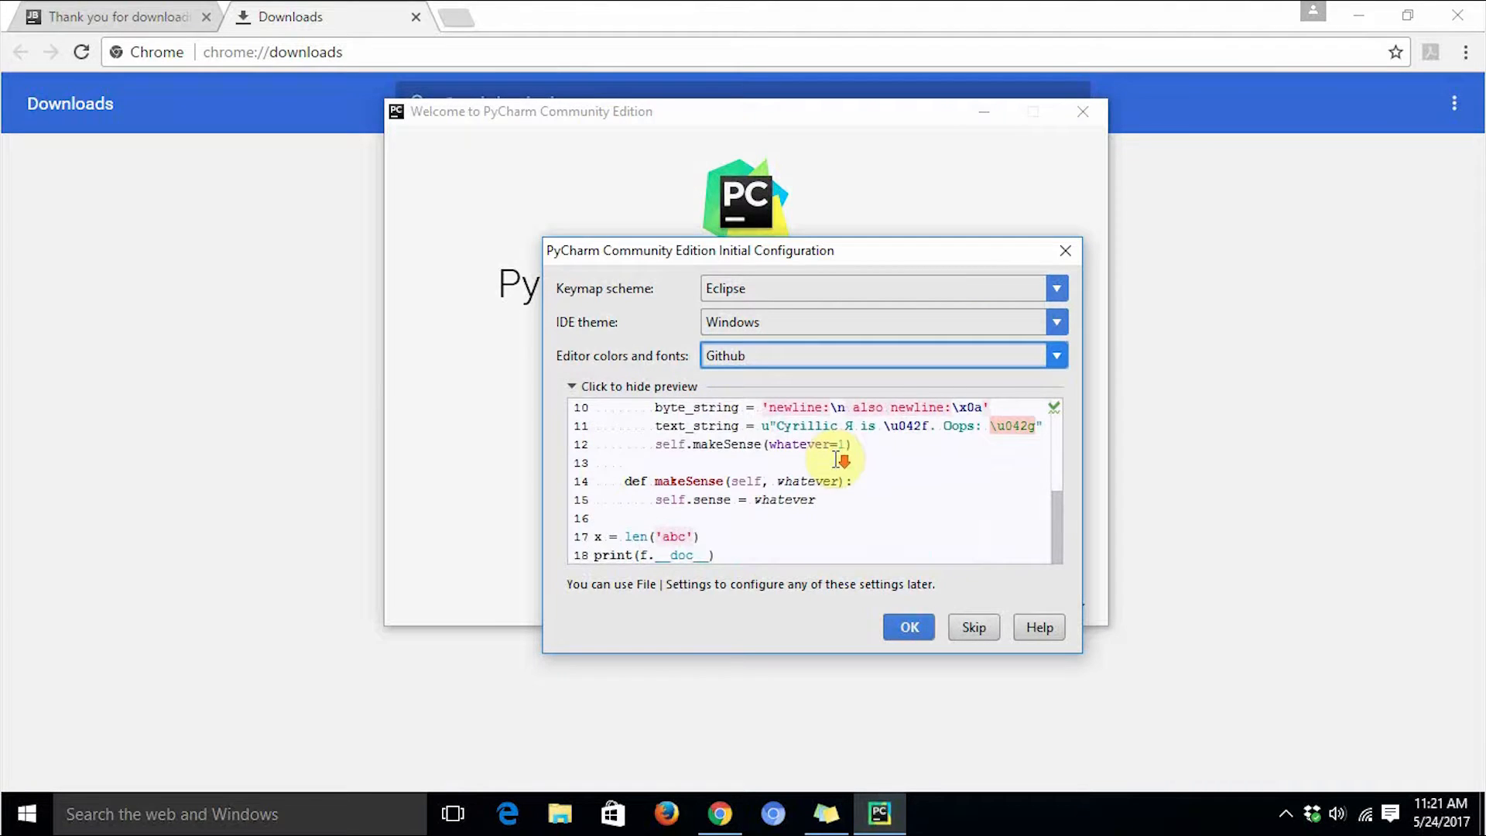
{"action": "scroll", "coordinate": [859, 532], "scroll_direction": "up", "scroll_amount": 3}
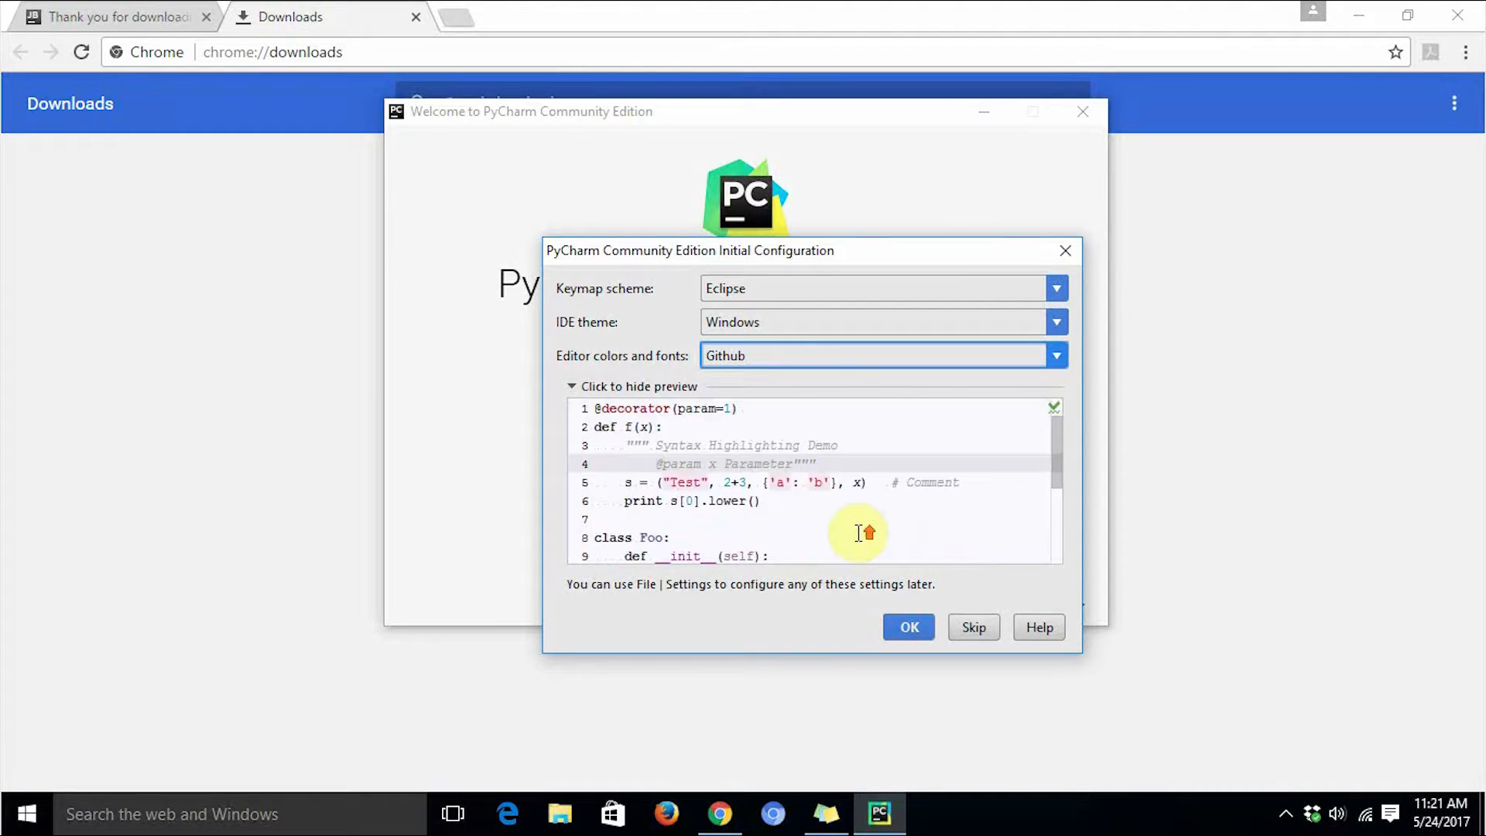
{"action": "left_click", "coordinate": [910, 626]}
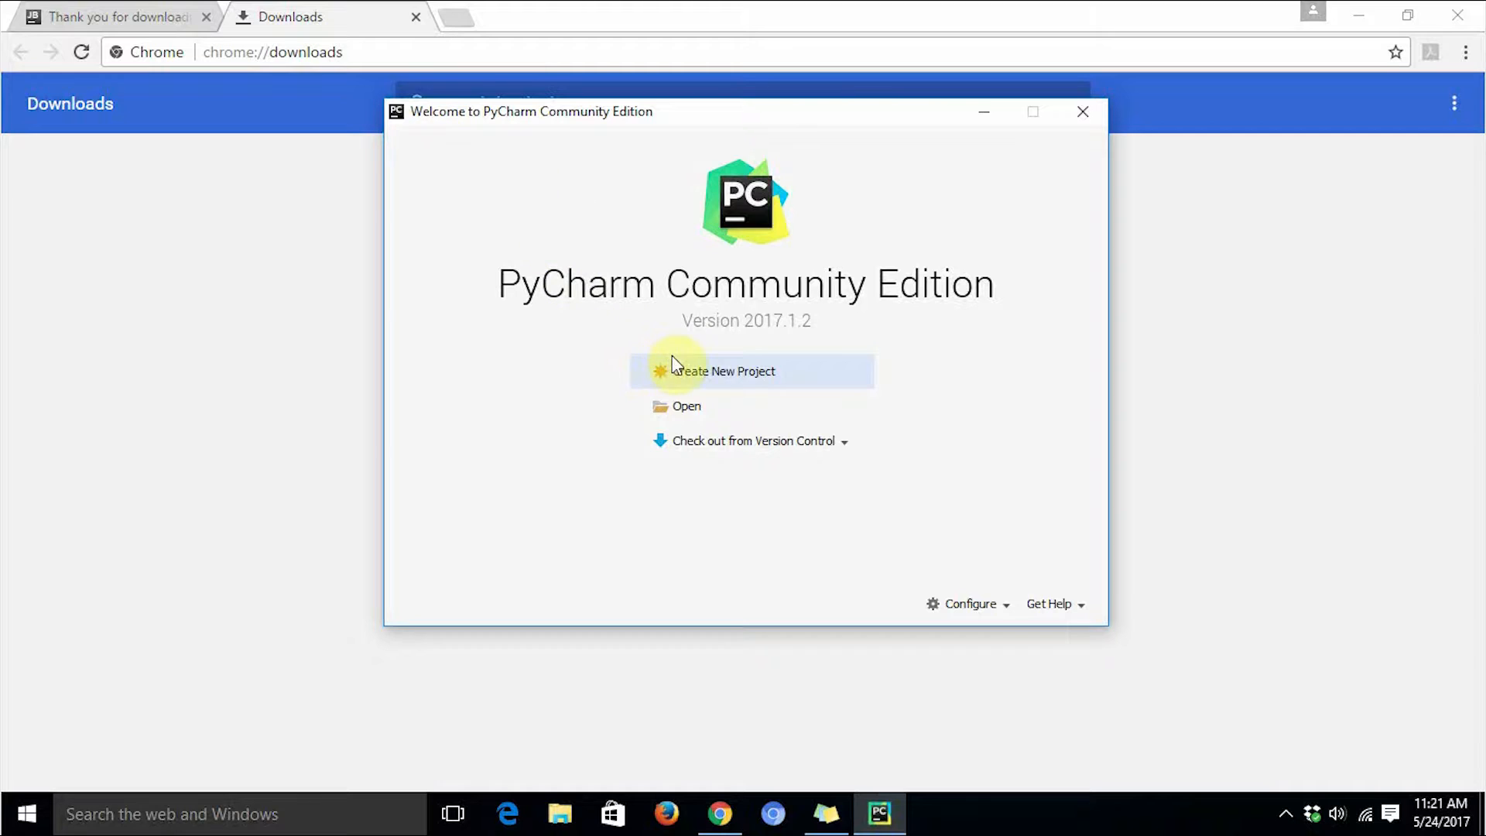
Create a new project named TestProject in the PycharmProjects folder with the default Python interpreter.
{"action": "left_click", "coordinate": [686, 374]}
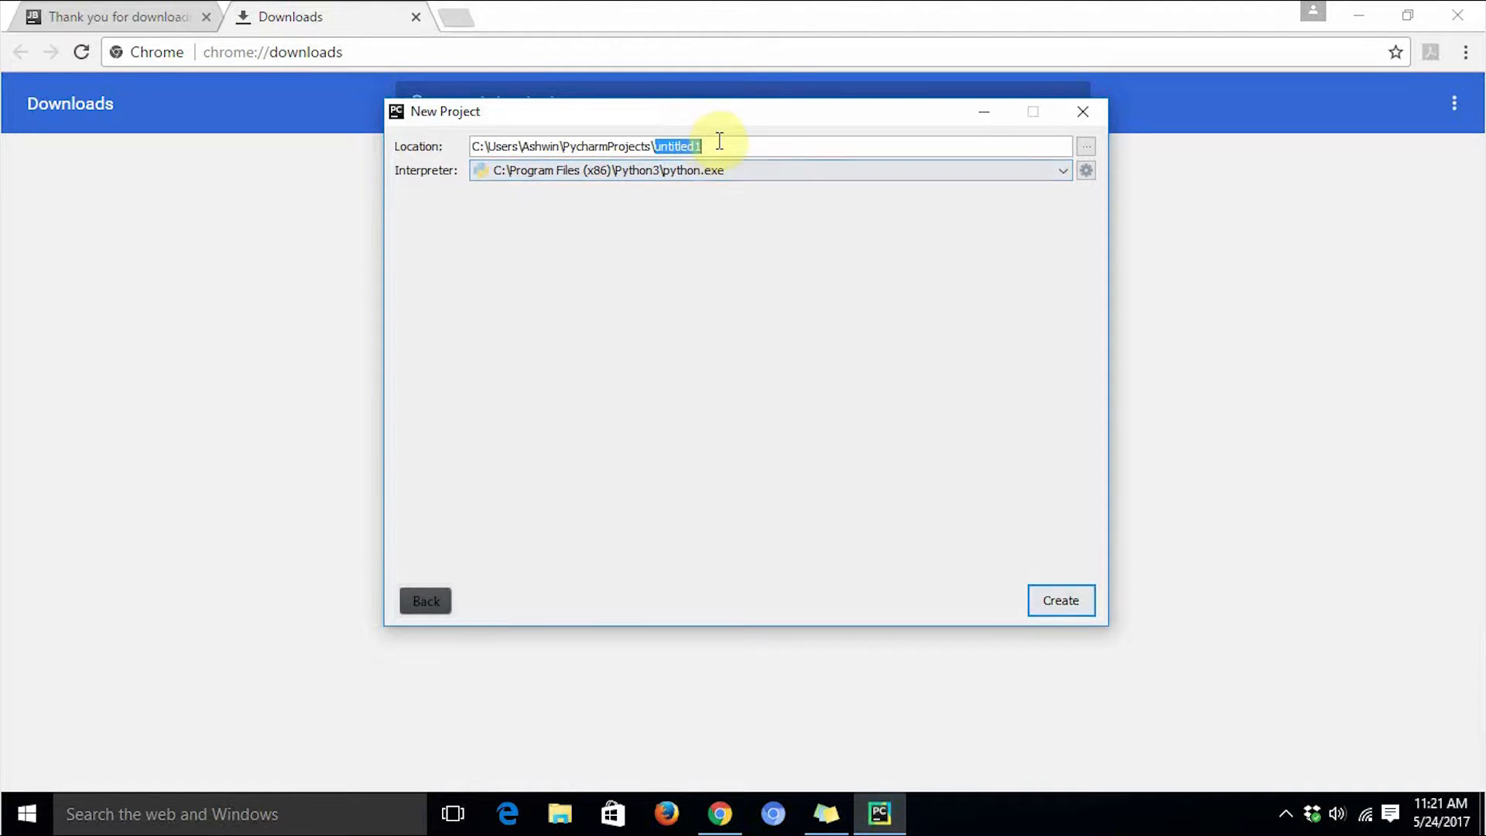
{"action": "type", "text": "M"}
{"action": "key", "text": "BackSpace"}
{"action": "type", "text": "TestProject"}
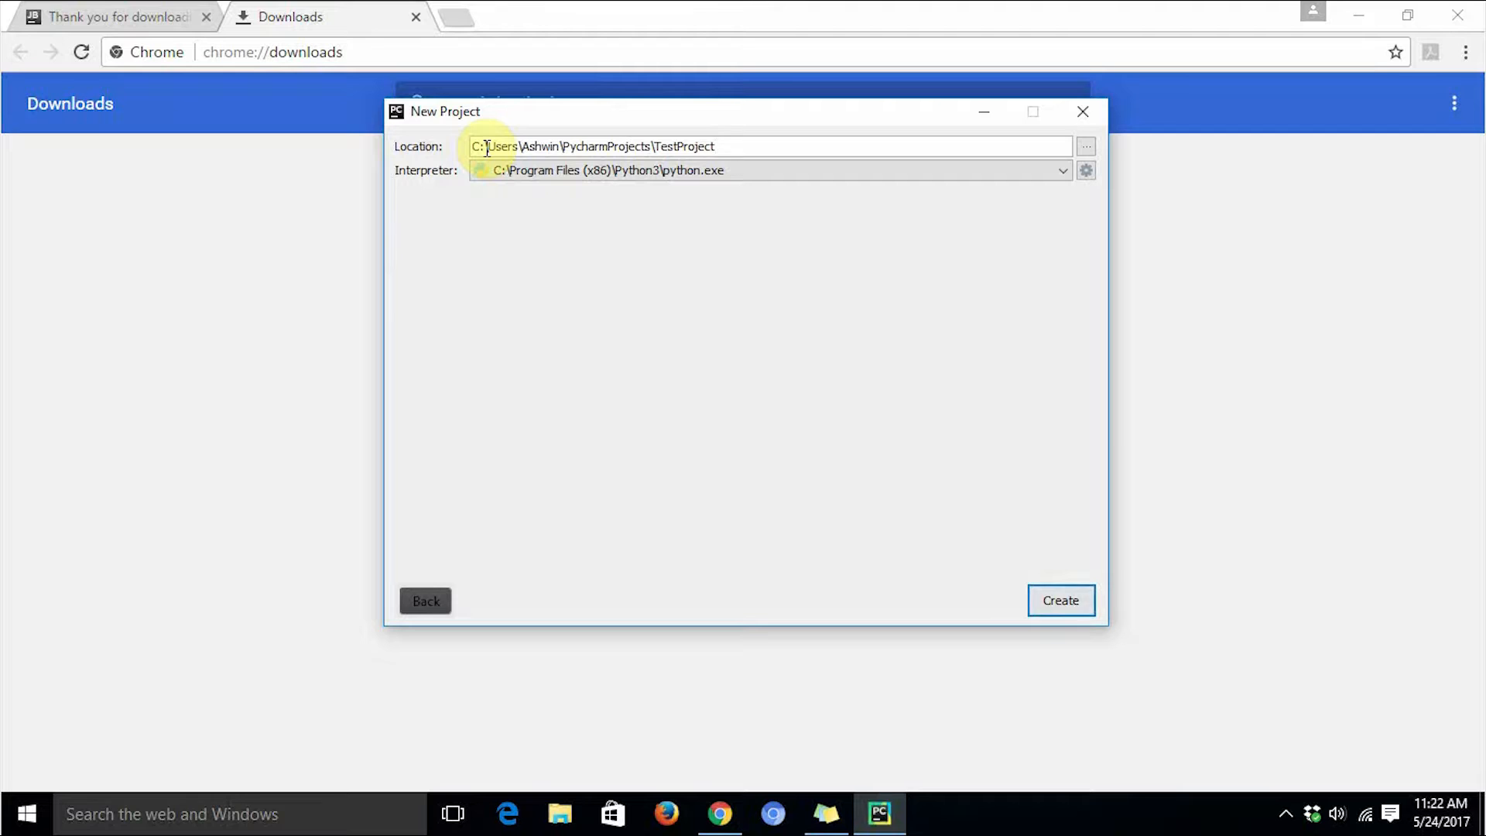
{"action": "left_click_drag", "start_coordinate": [522, 147], "coordinate": [555, 139]}
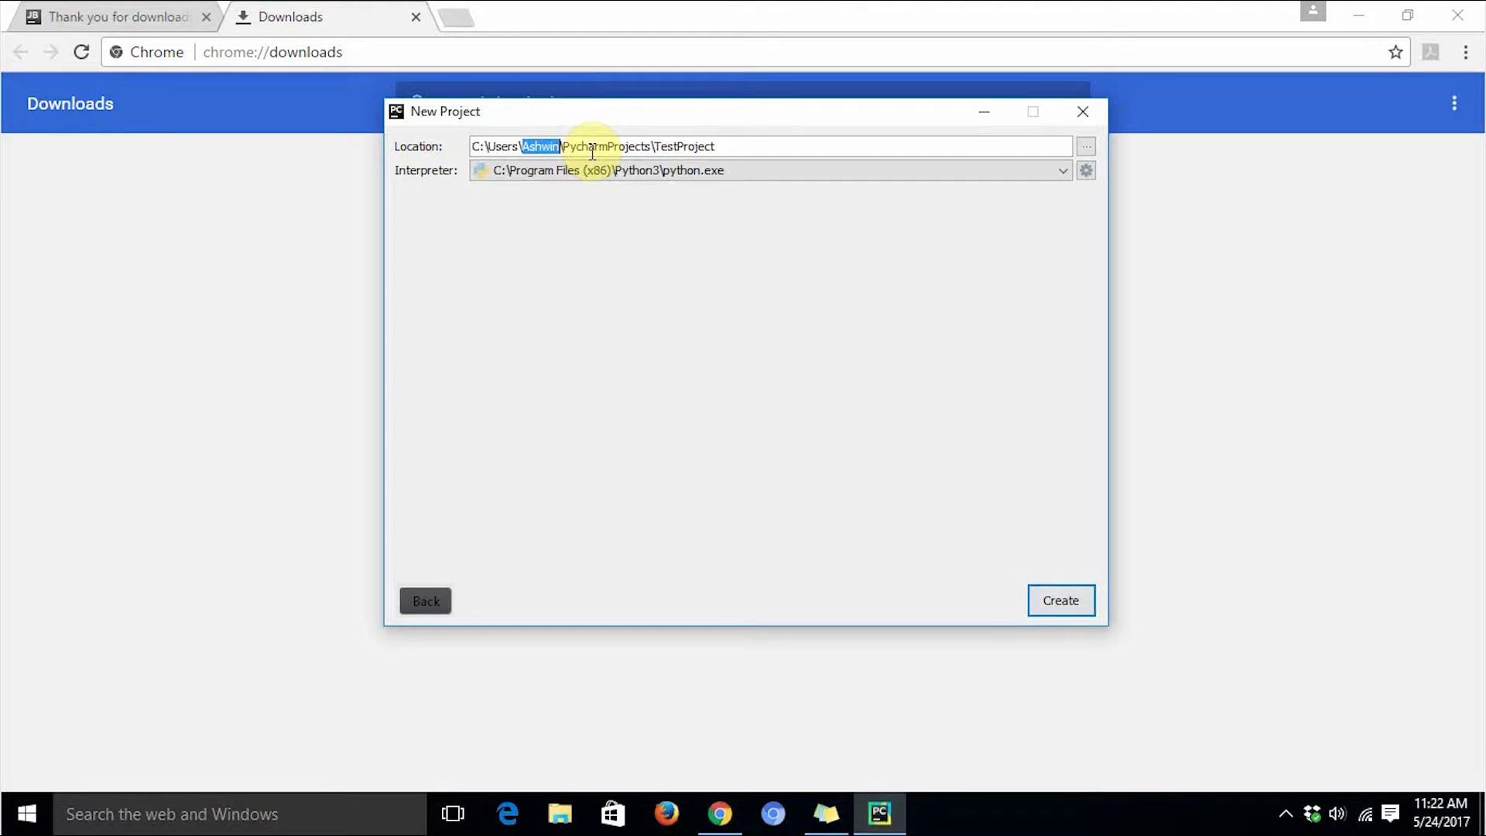
{"action": "left_click", "coordinate": [755, 146]}
{"action": "left_click", "coordinate": [1077, 601]}
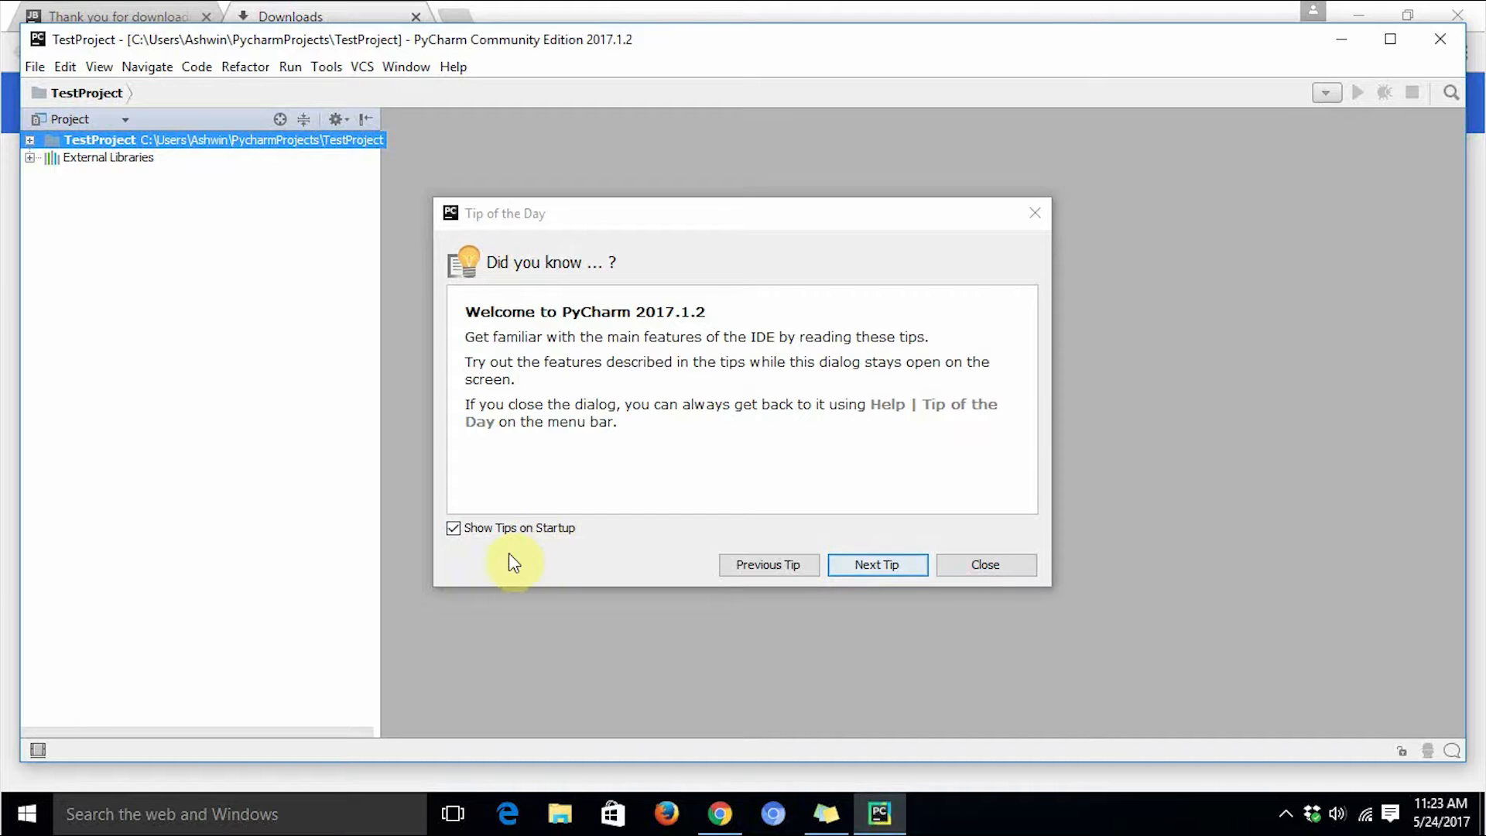
Turn off tips on startup and close the Tip of the Day dialog.
{"action": "left_click", "coordinate": [509, 532]}
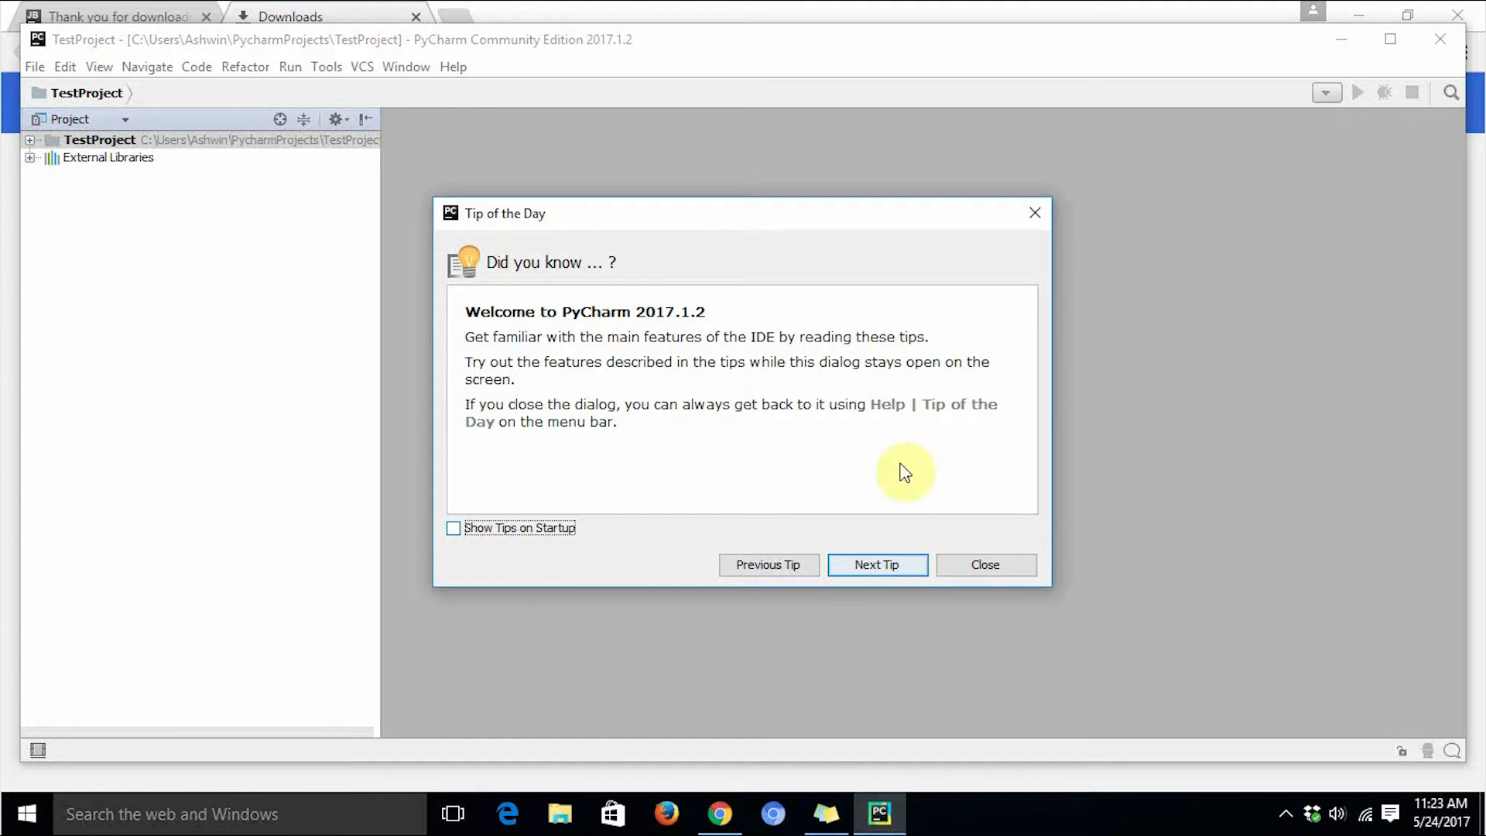
{"action": "left_click", "coordinate": [977, 566]}
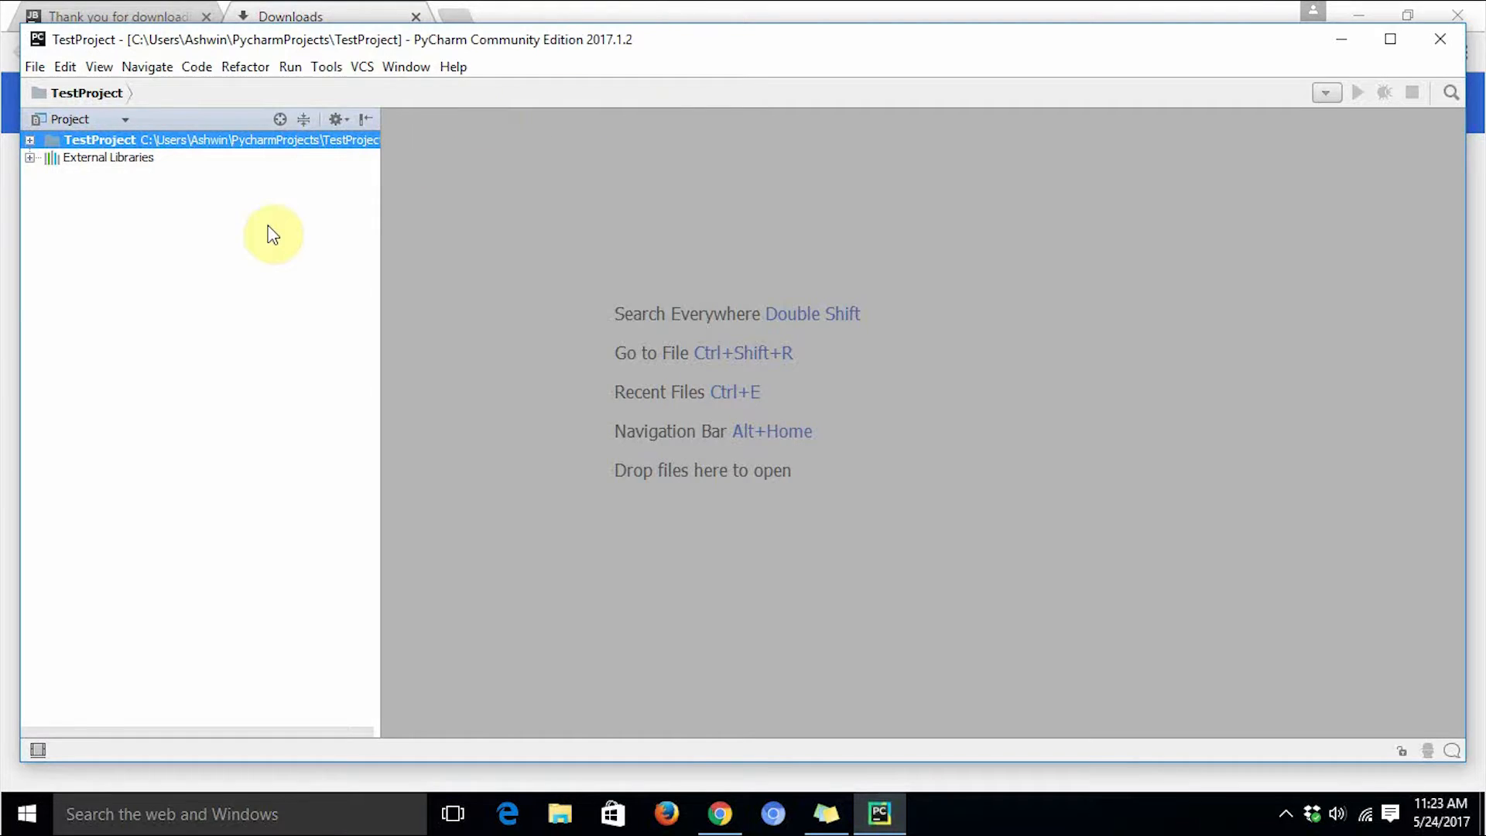
Create a new Python file named prog01 of kind Python file in TestProject.
{"action": "left_click", "coordinate": [30, 143]}
{"action": "double_click", "coordinate": [602, 48]}
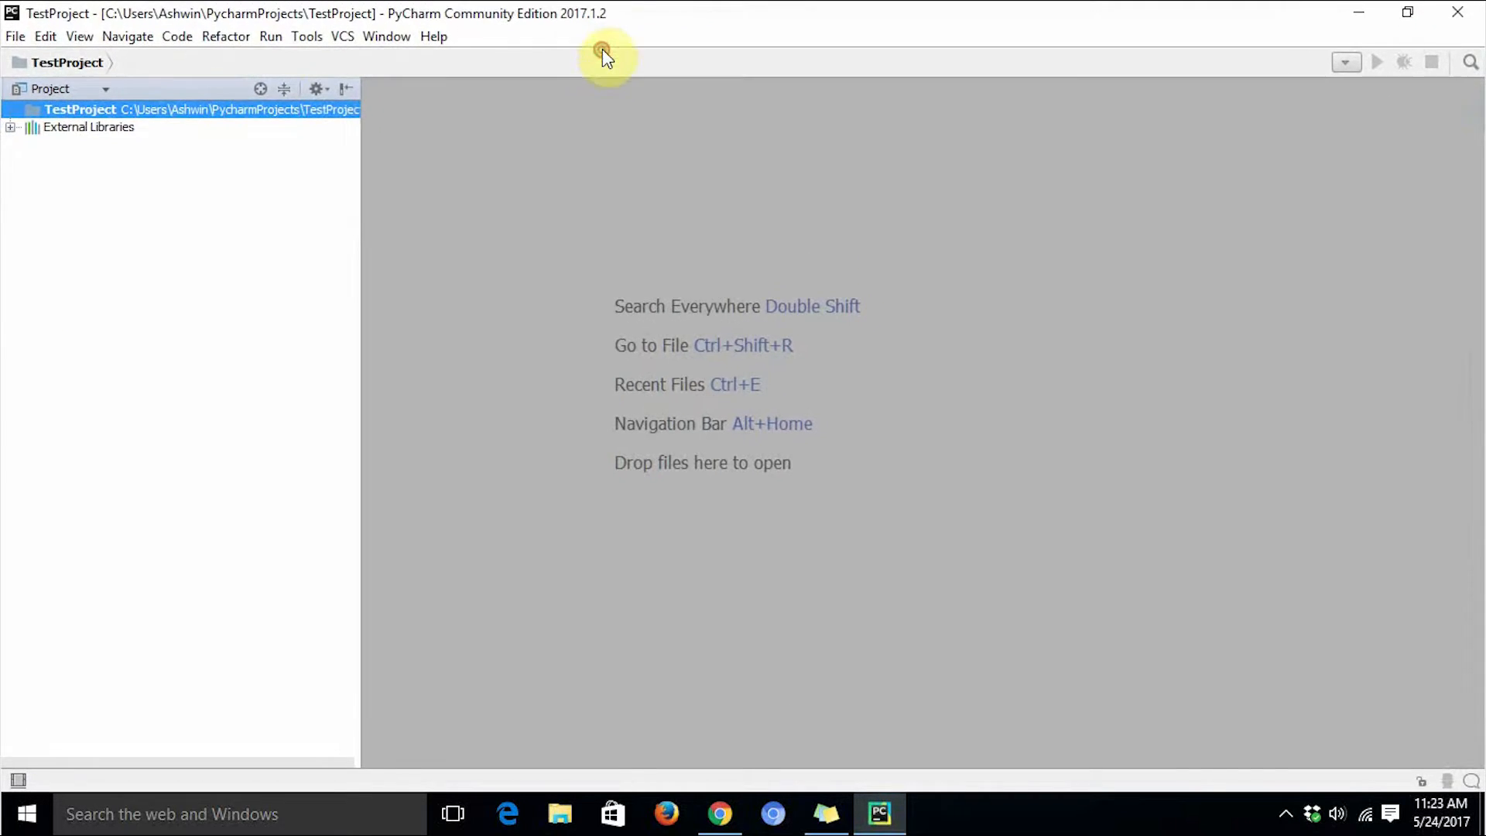
{"action": "right_click", "coordinate": [156, 113]}
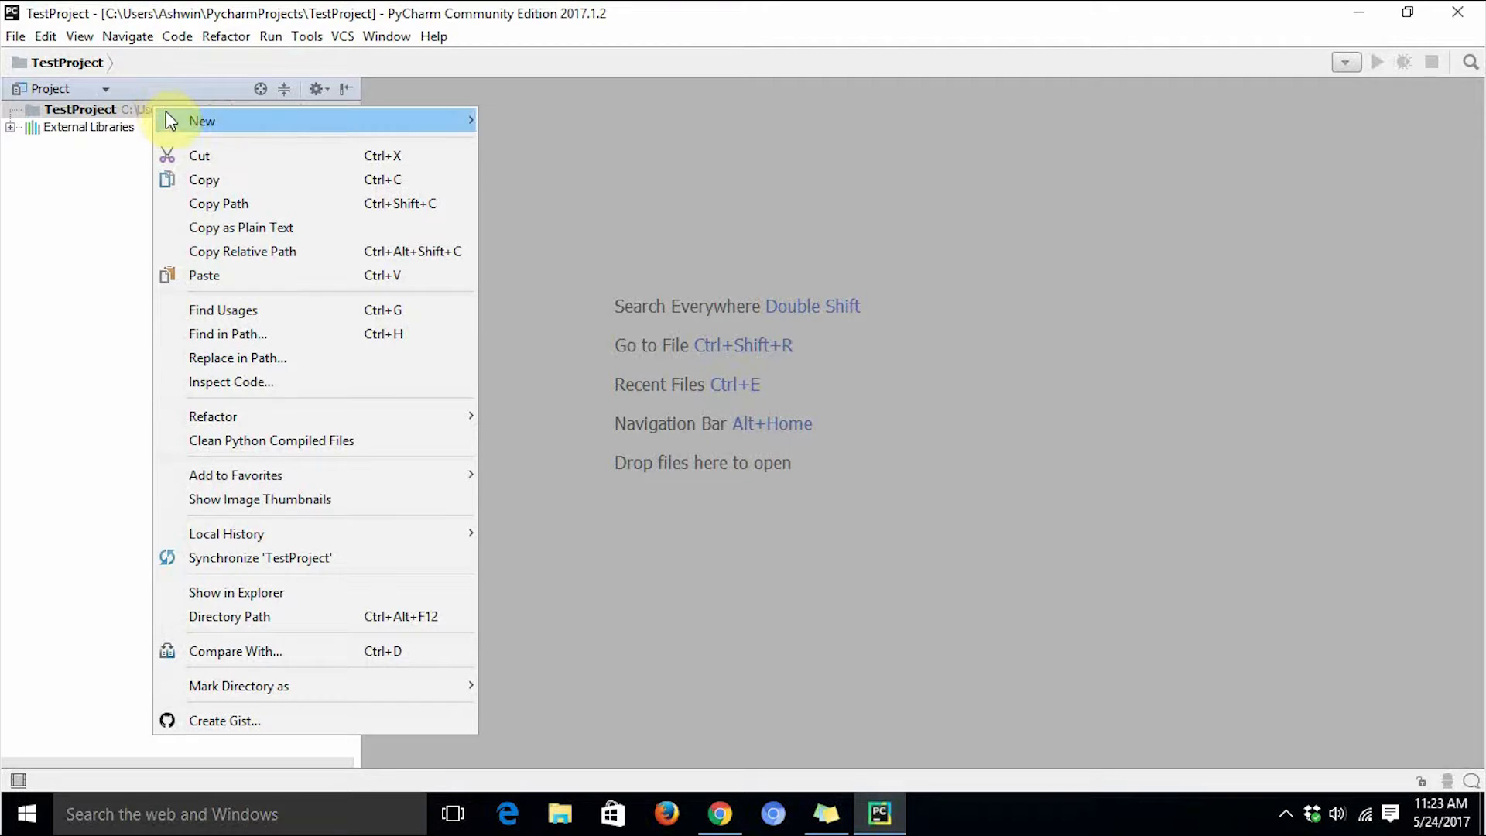
{"action": "mouse_move", "coordinate": [166, 119]}
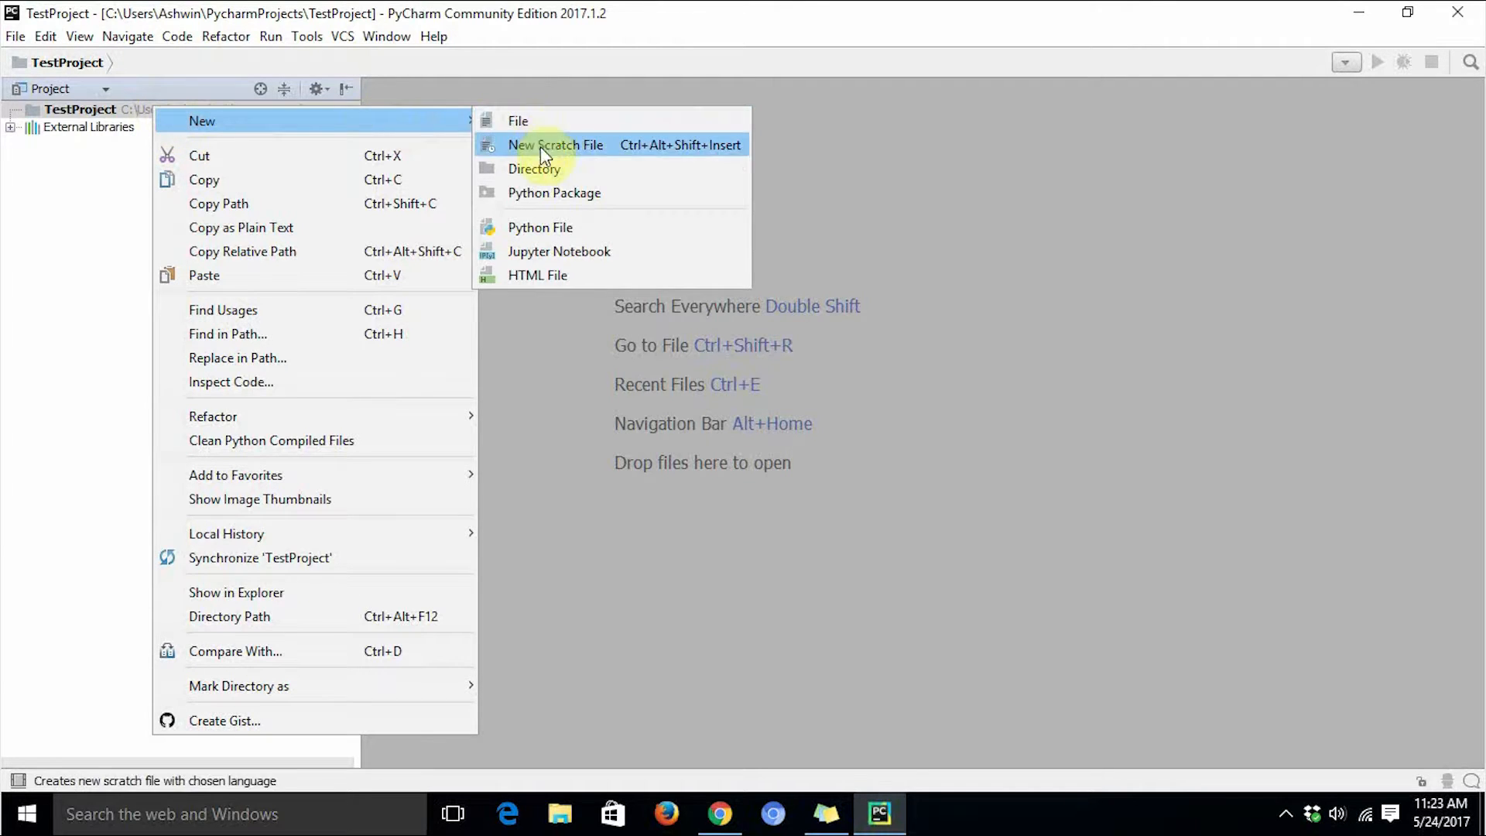
{"action": "left_click", "coordinate": [551, 229]}
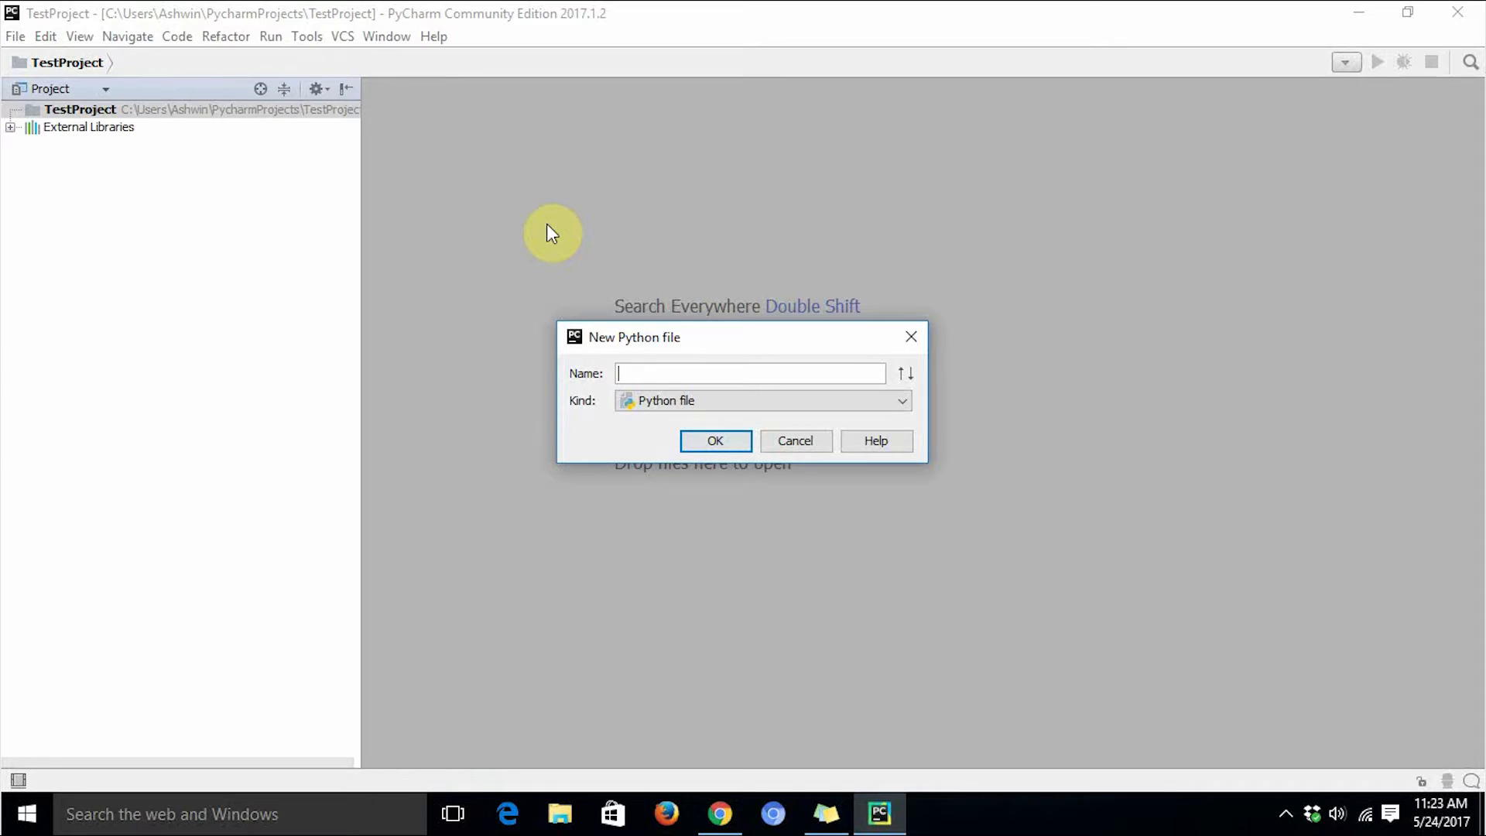
{"action": "type", "text": "prog01"}
{"action": "left_click", "coordinate": [718, 403]}
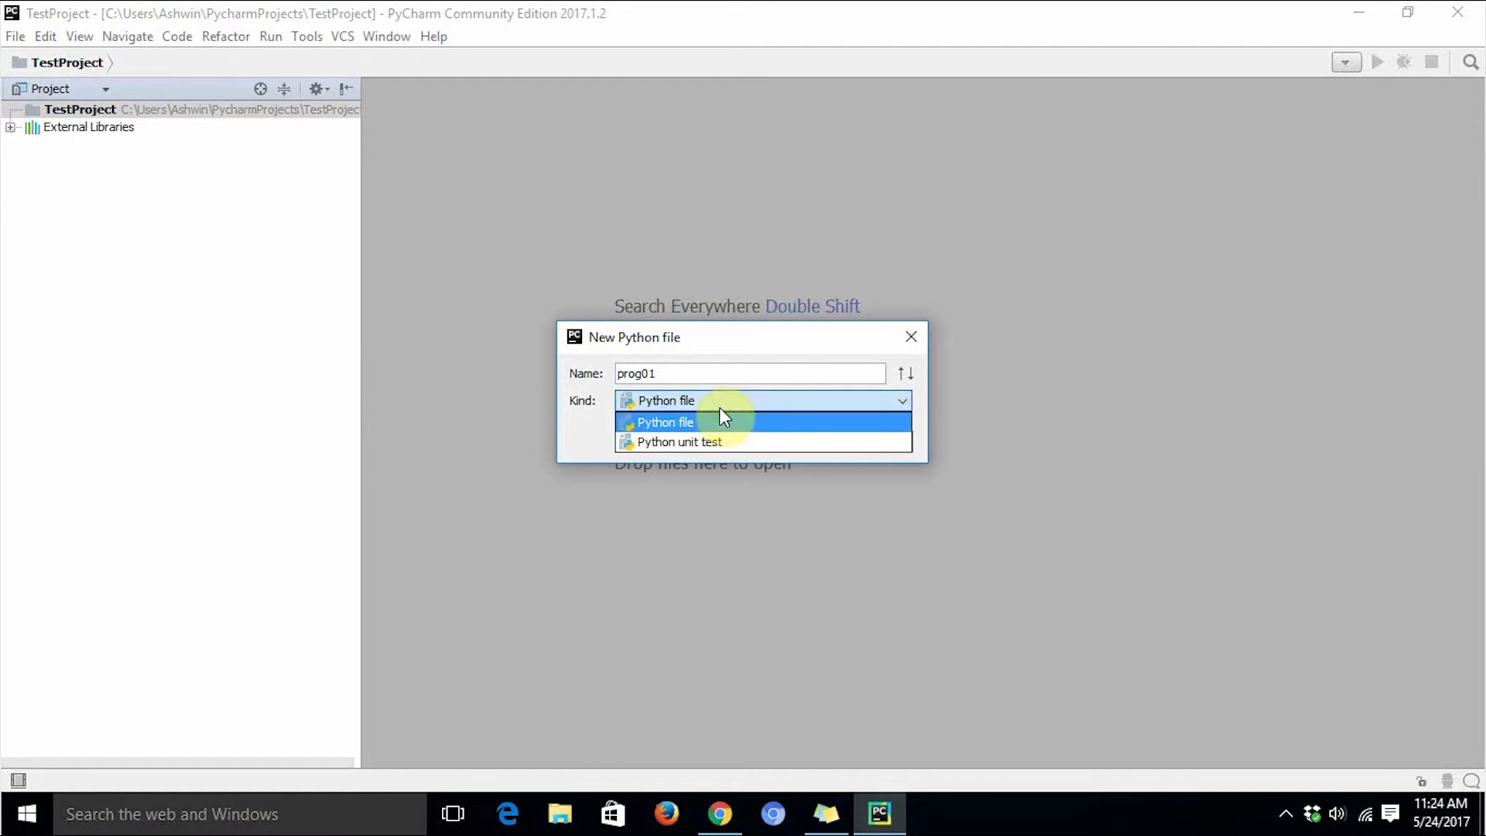
{"action": "left_click", "coordinate": [720, 410]}
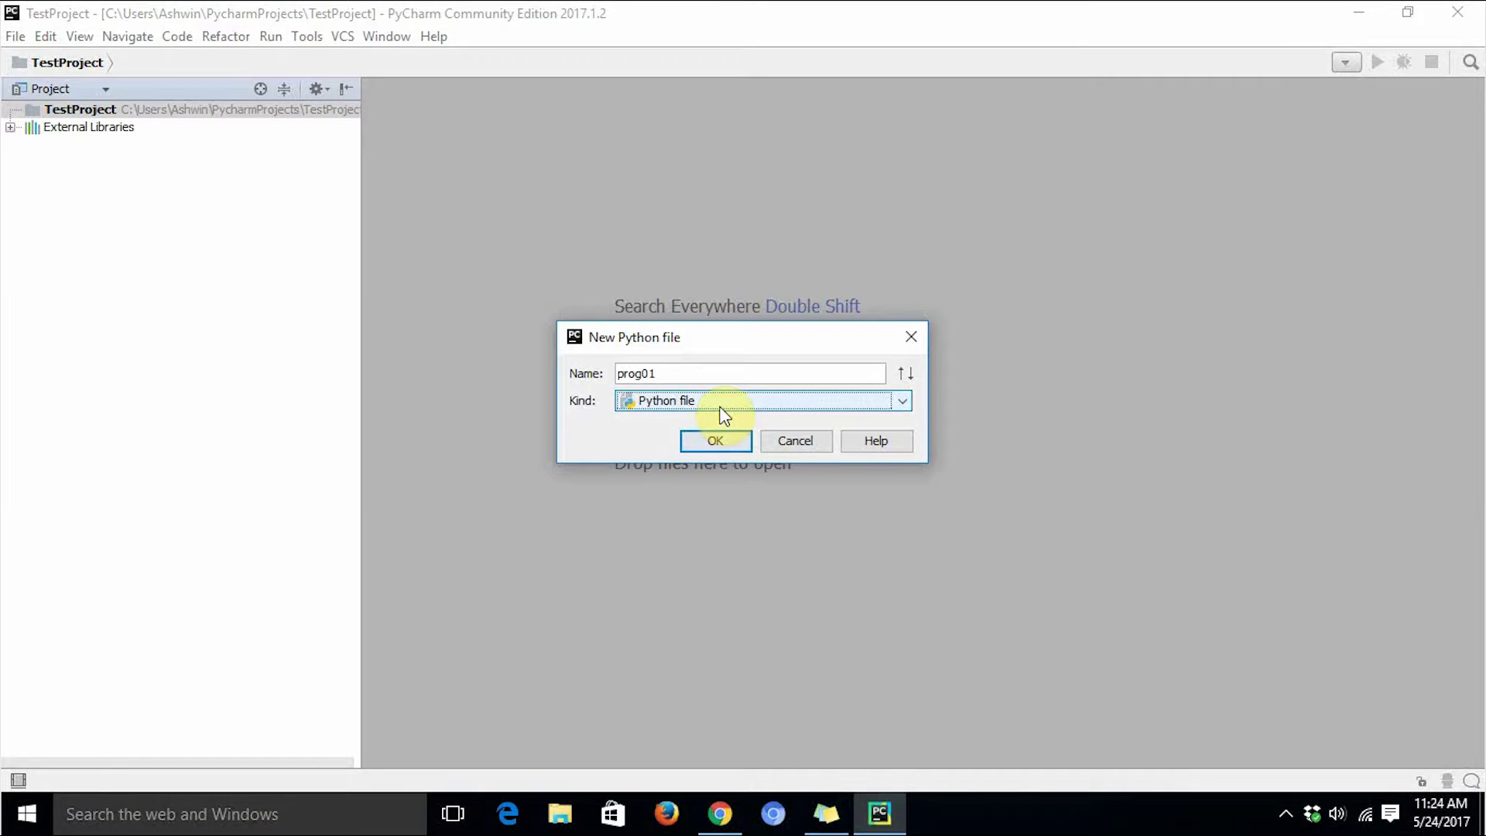
{"action": "left_click", "coordinate": [720, 409]}
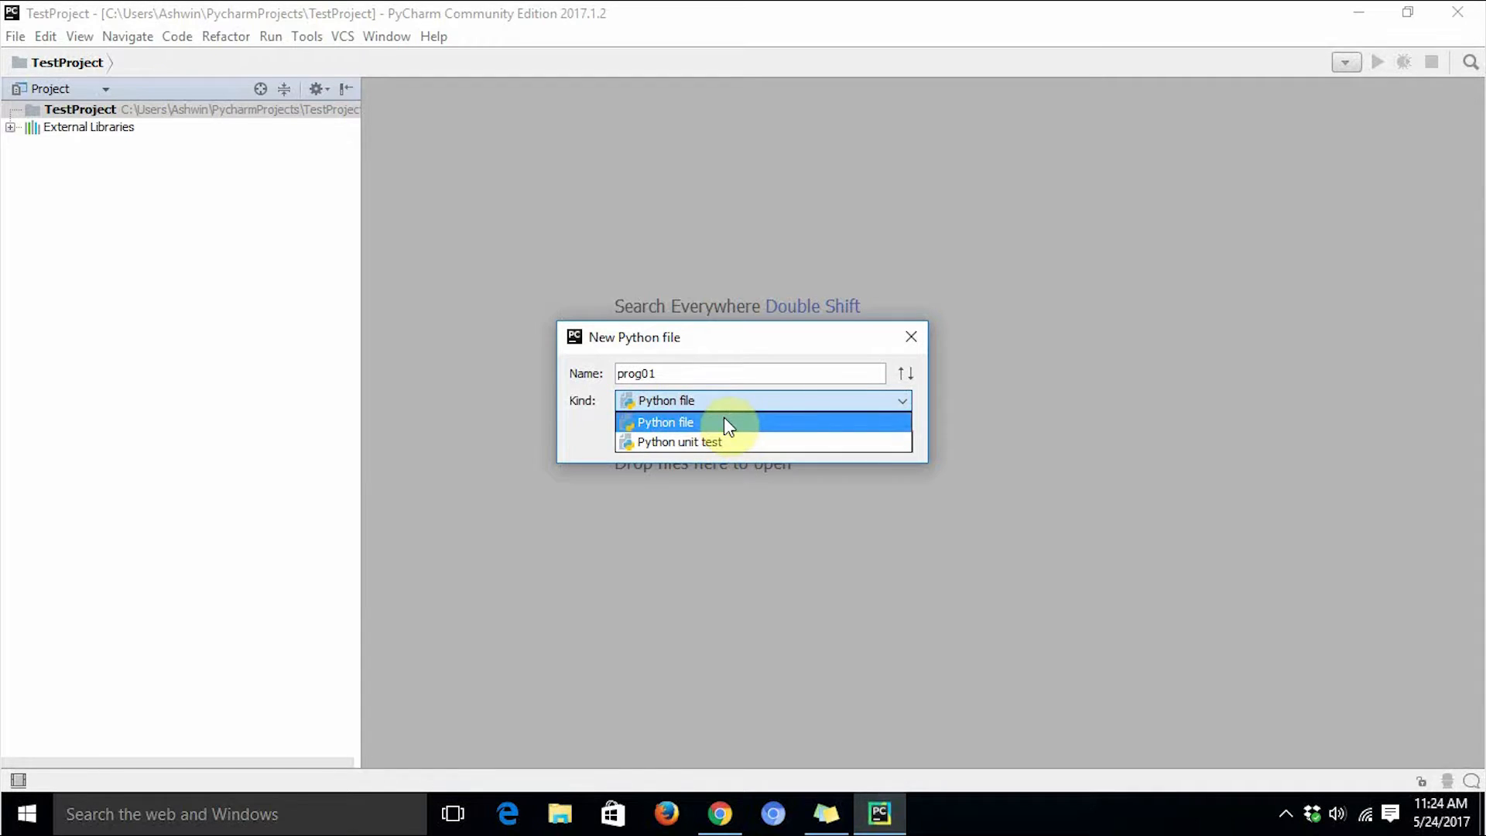
{"action": "left_click", "coordinate": [727, 424]}
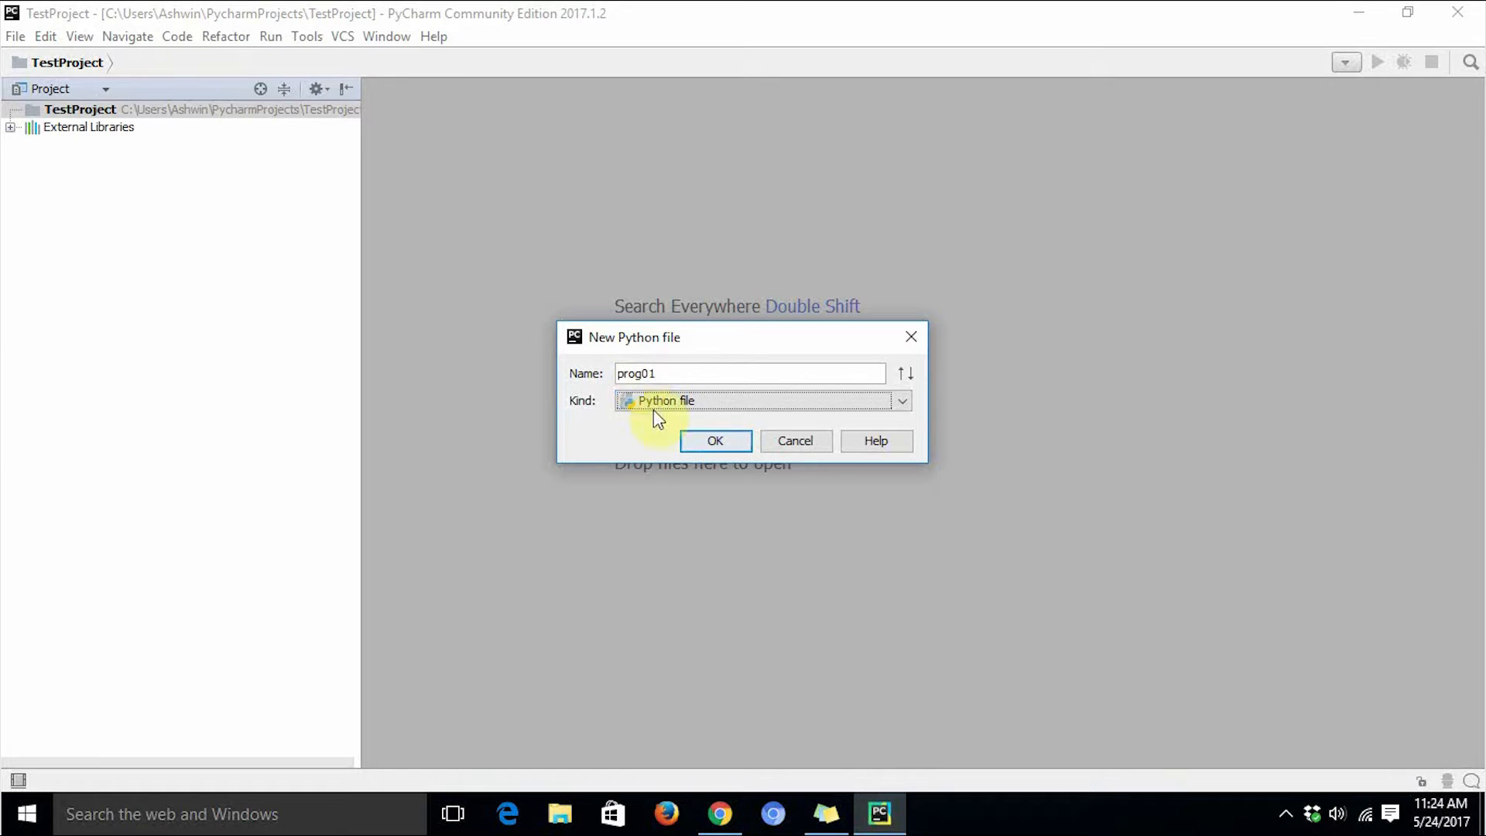
{"action": "left_click", "coordinate": [718, 441]}
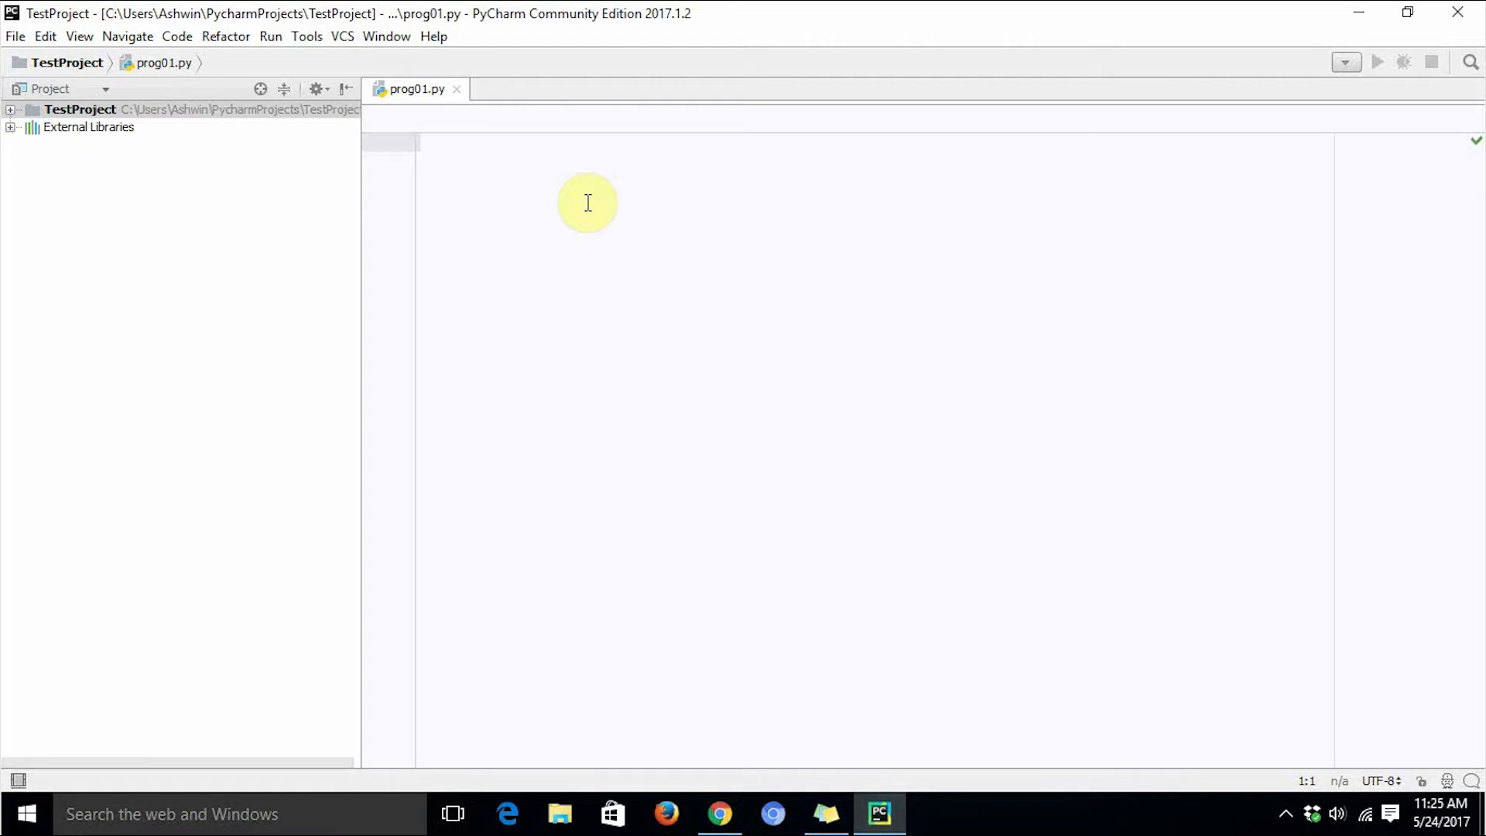
Open prog01.py and write the line print("Hello World").
{"action": "left_click", "coordinate": [10, 109]}
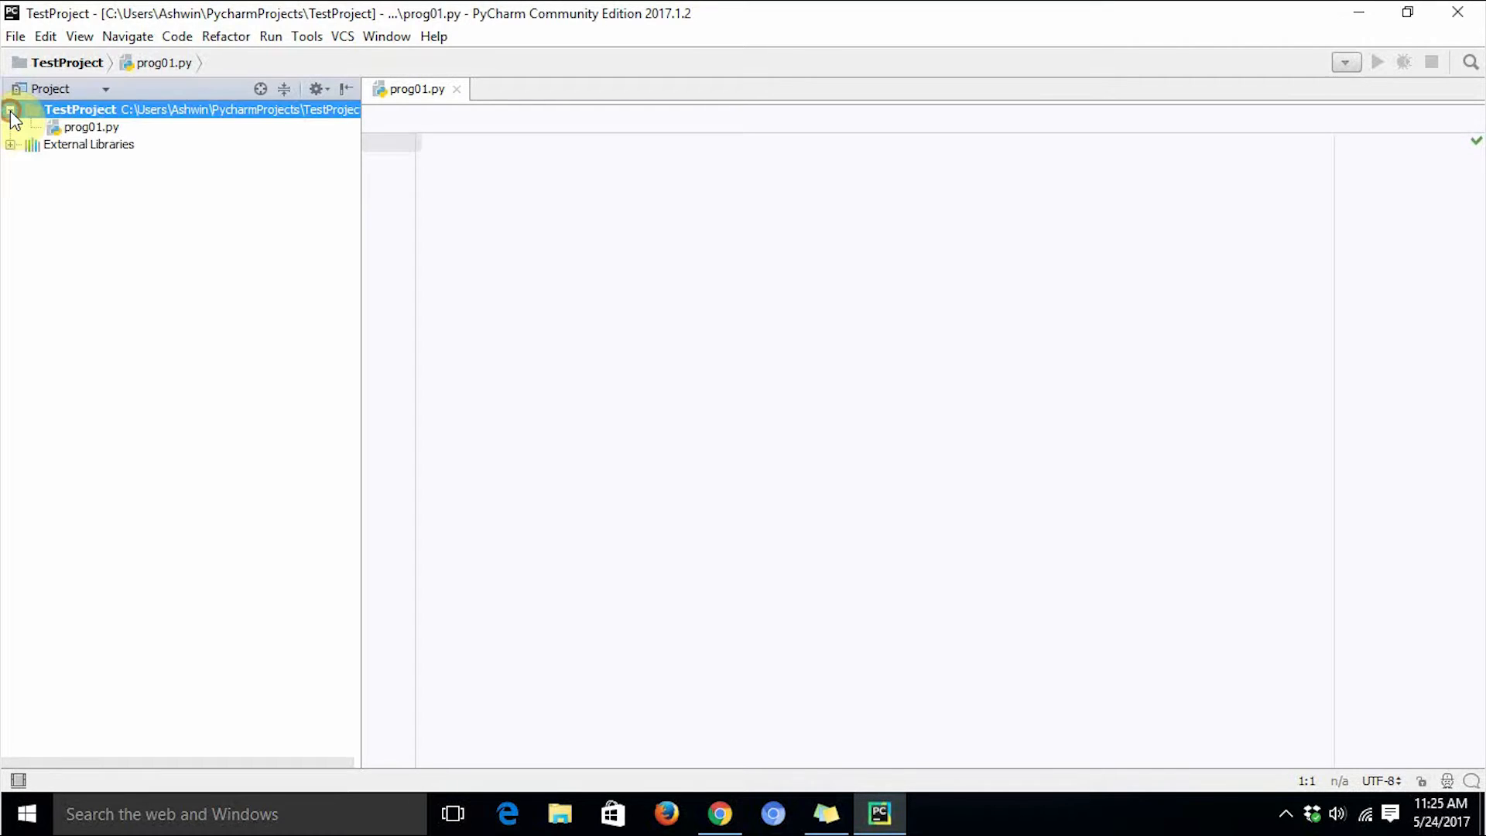
{"action": "left_click", "coordinate": [84, 127]}
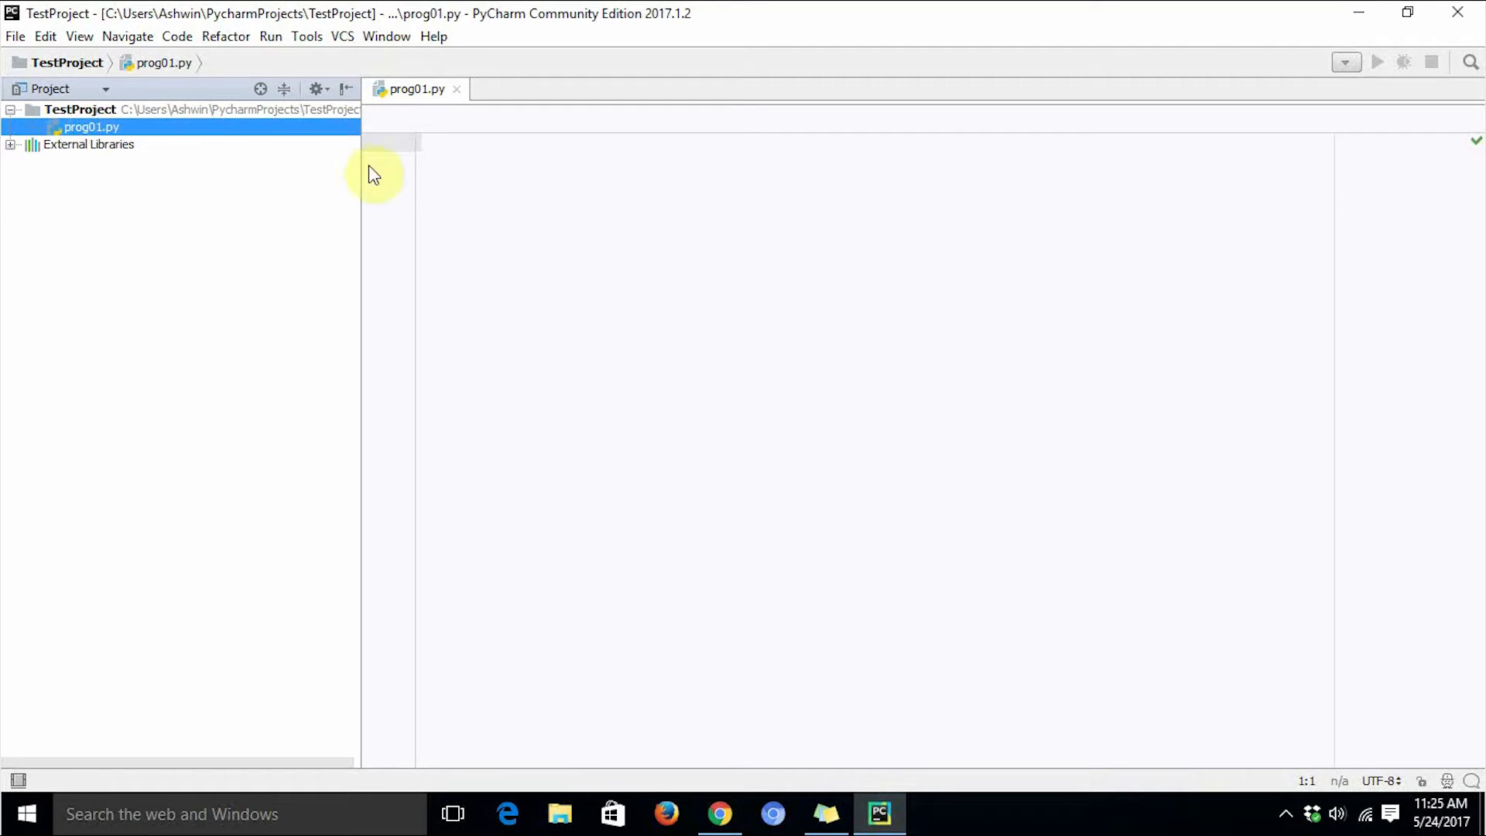
{"action": "left_click", "coordinate": [586, 161]}
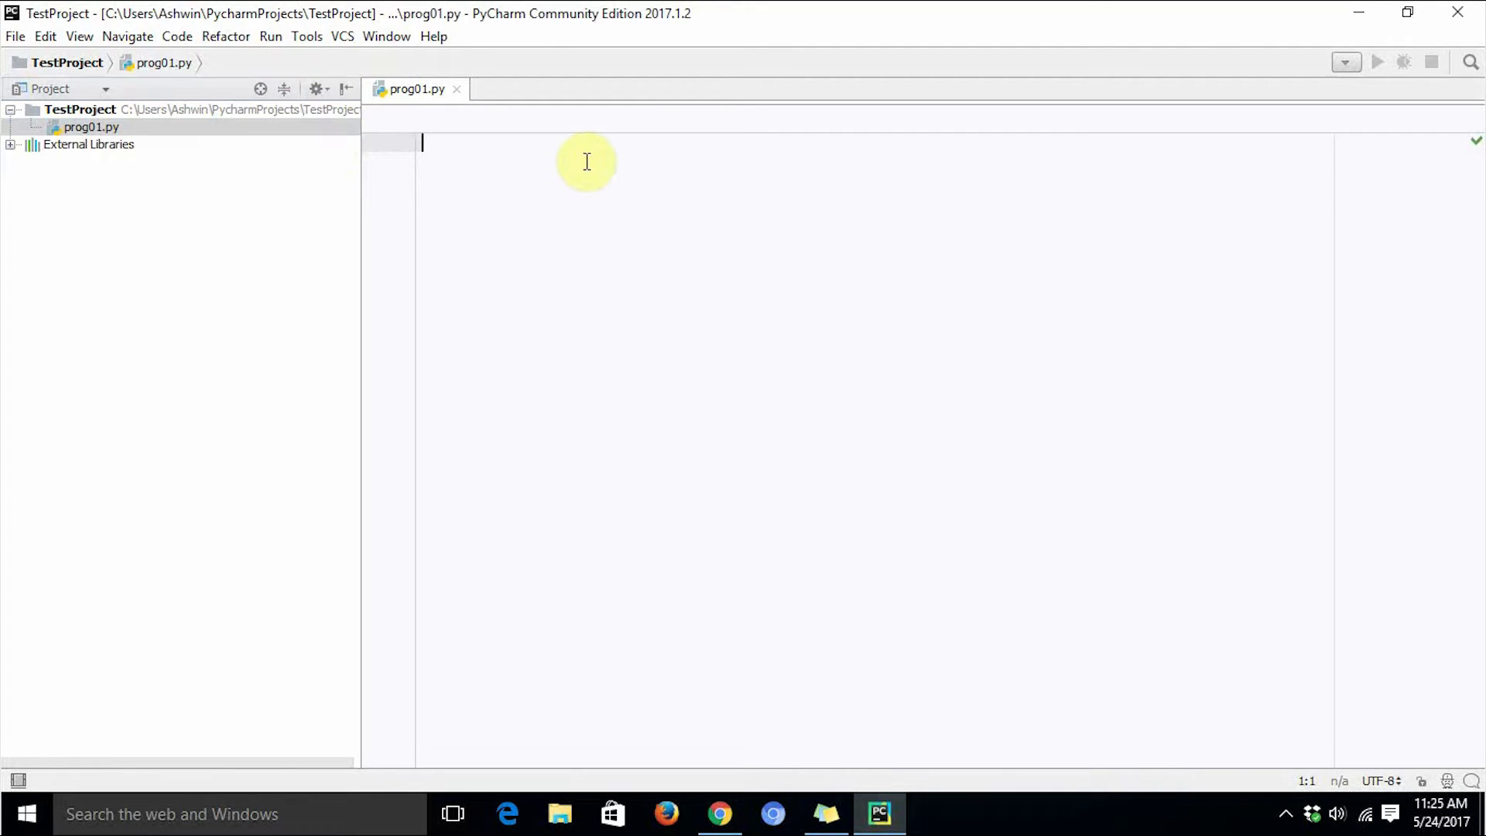
{"action": "type", "text": "print"}
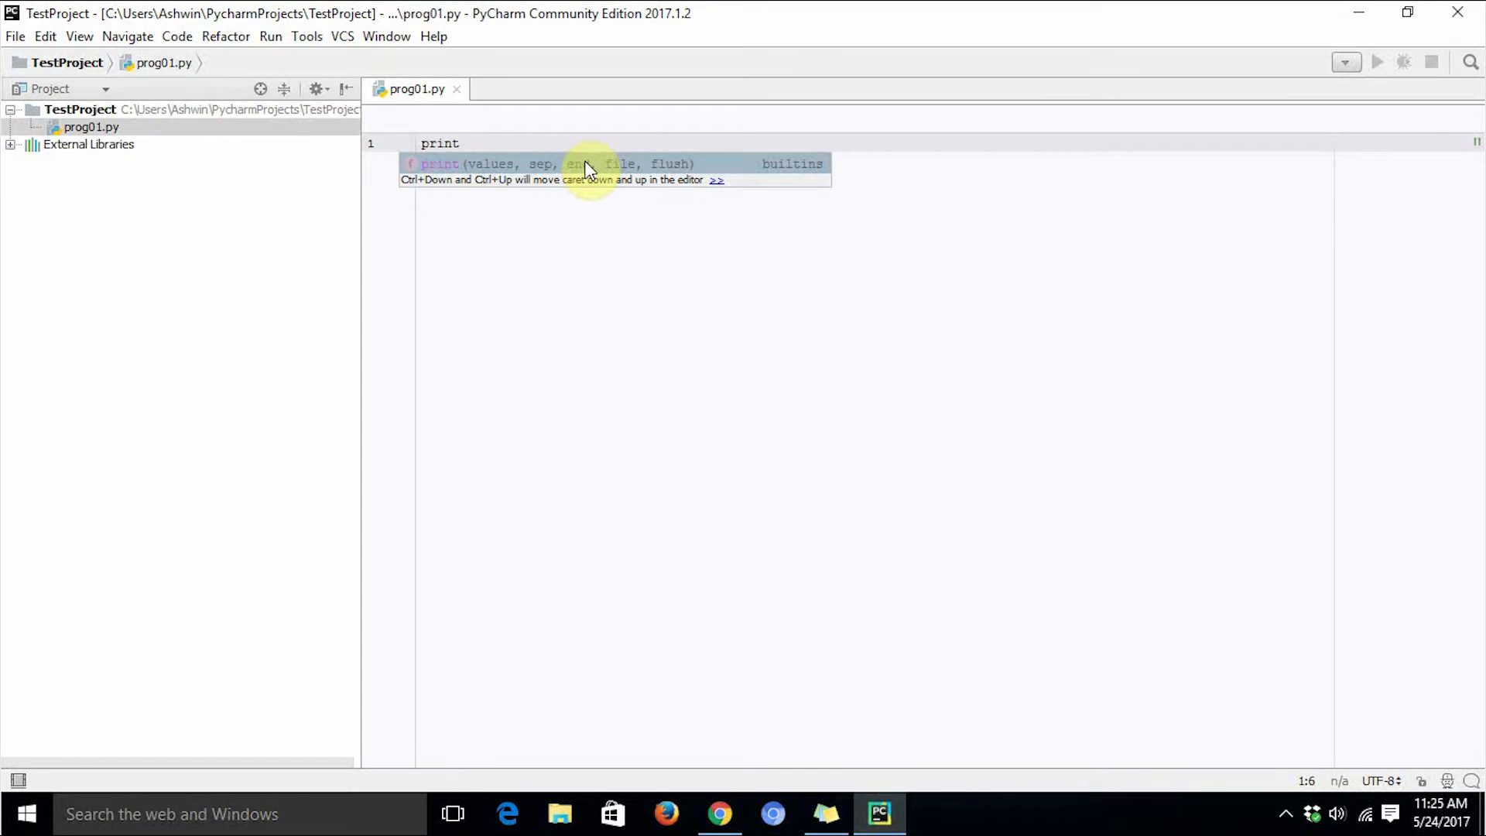
{"action": "type", "text": "(\"Hello World\""}
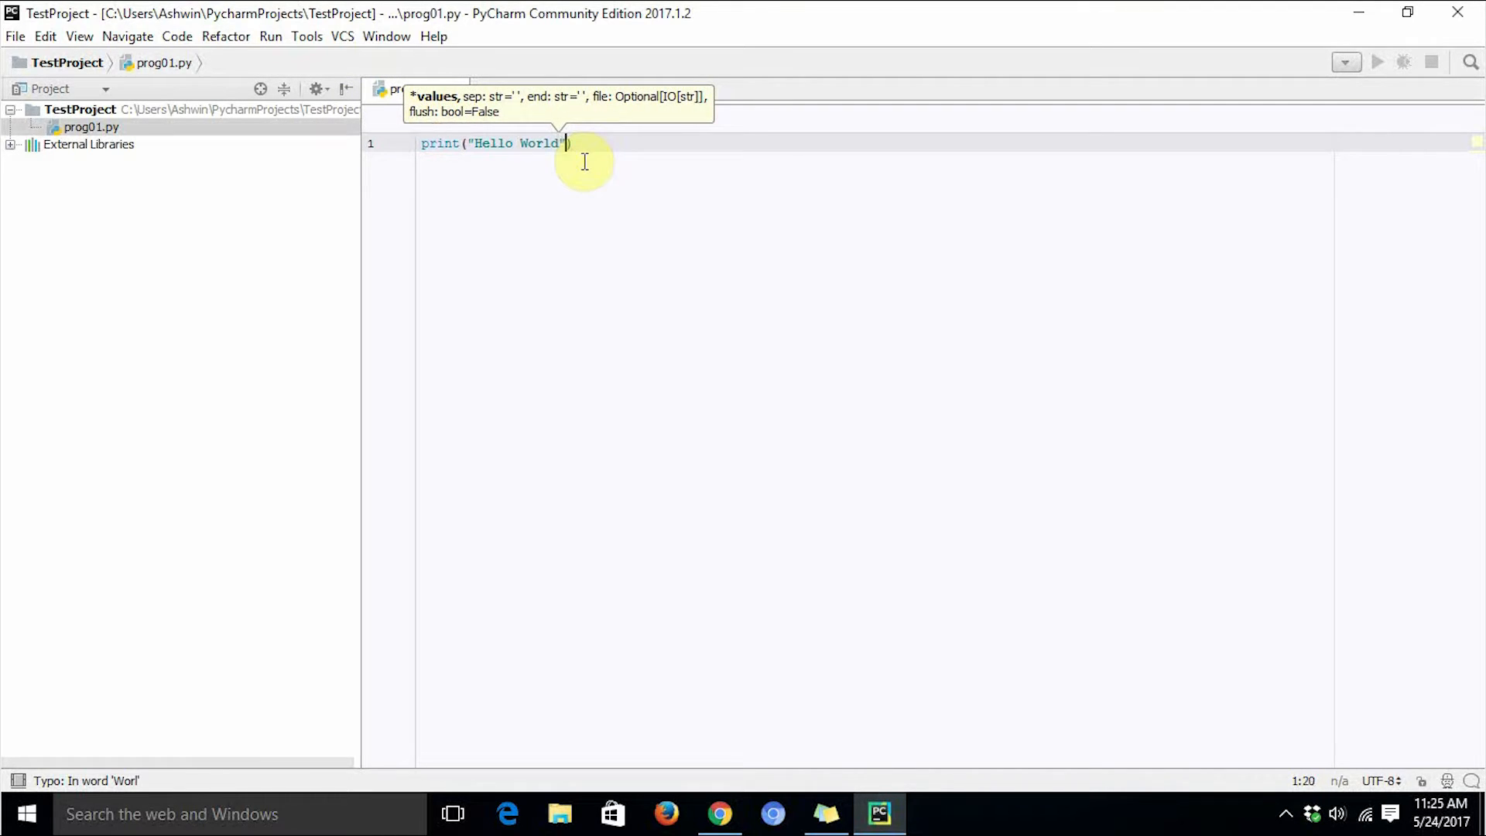
{"action": "type", "text": ")"}
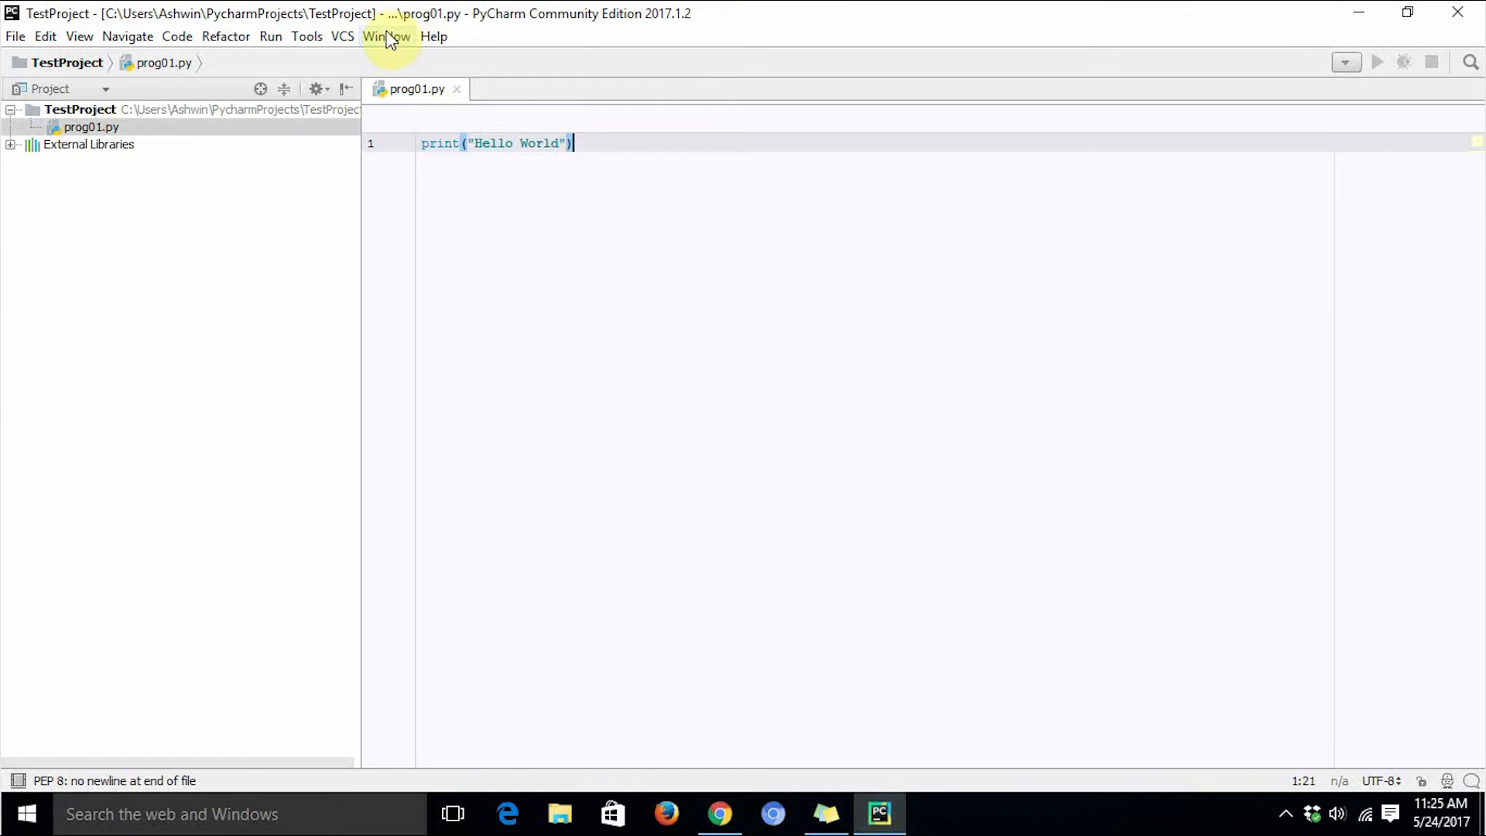
Run the prog01 script.
{"action": "left_click", "coordinate": [267, 40]}
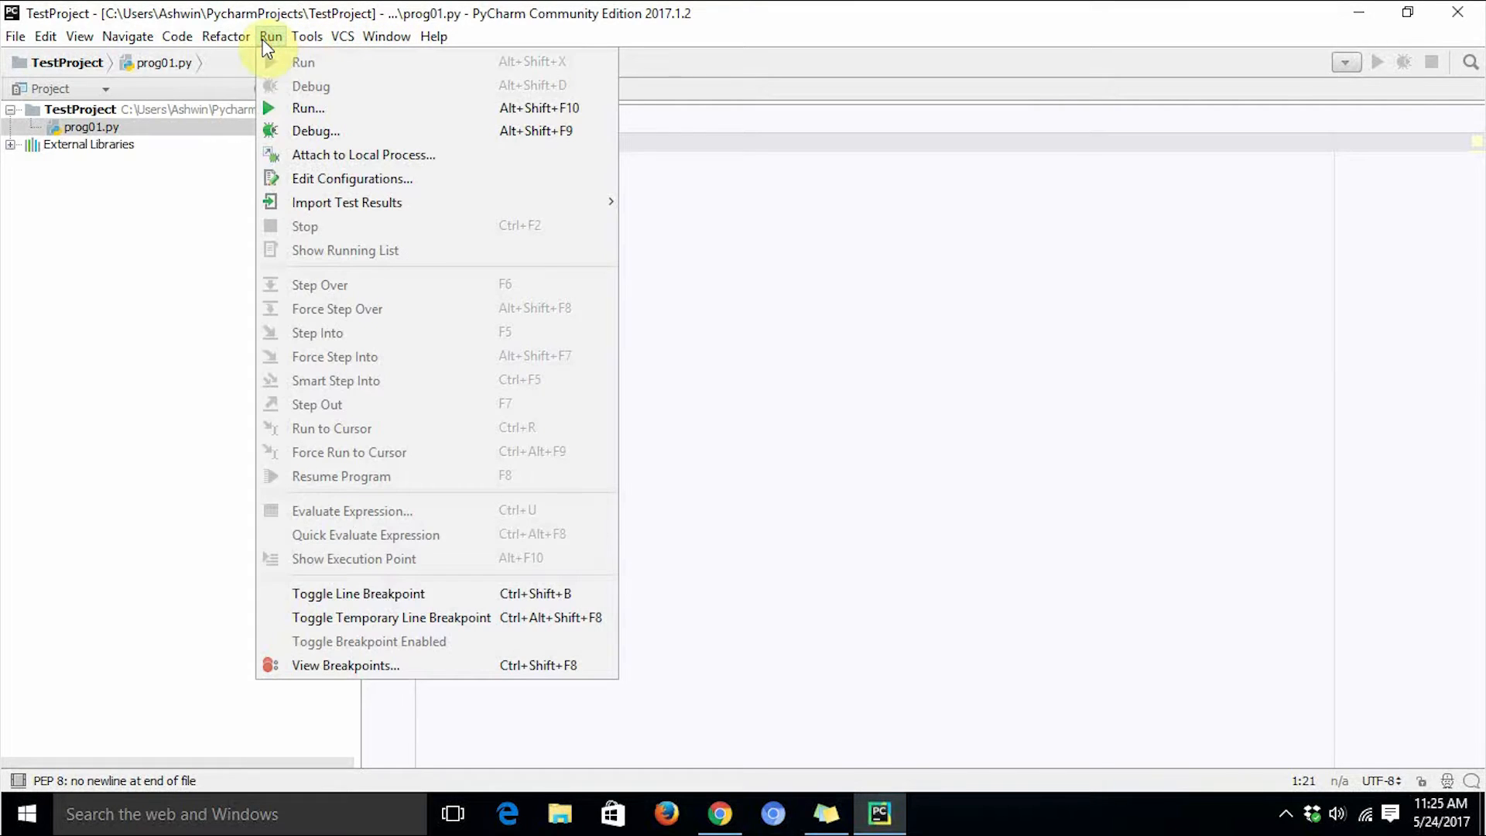
{"action": "left_click", "coordinate": [298, 110]}
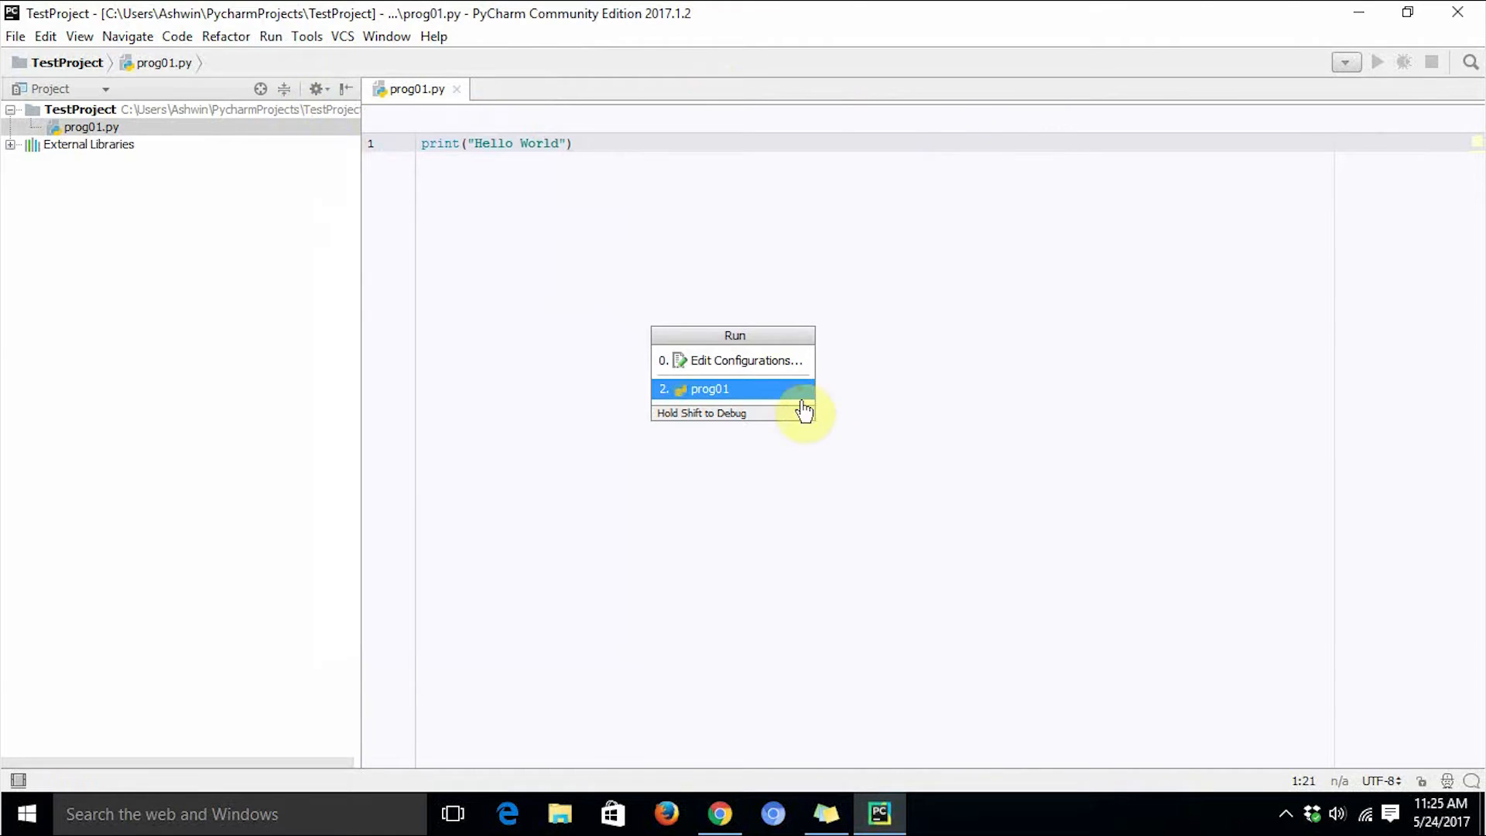
{"action": "left_click", "coordinate": [710, 393]}
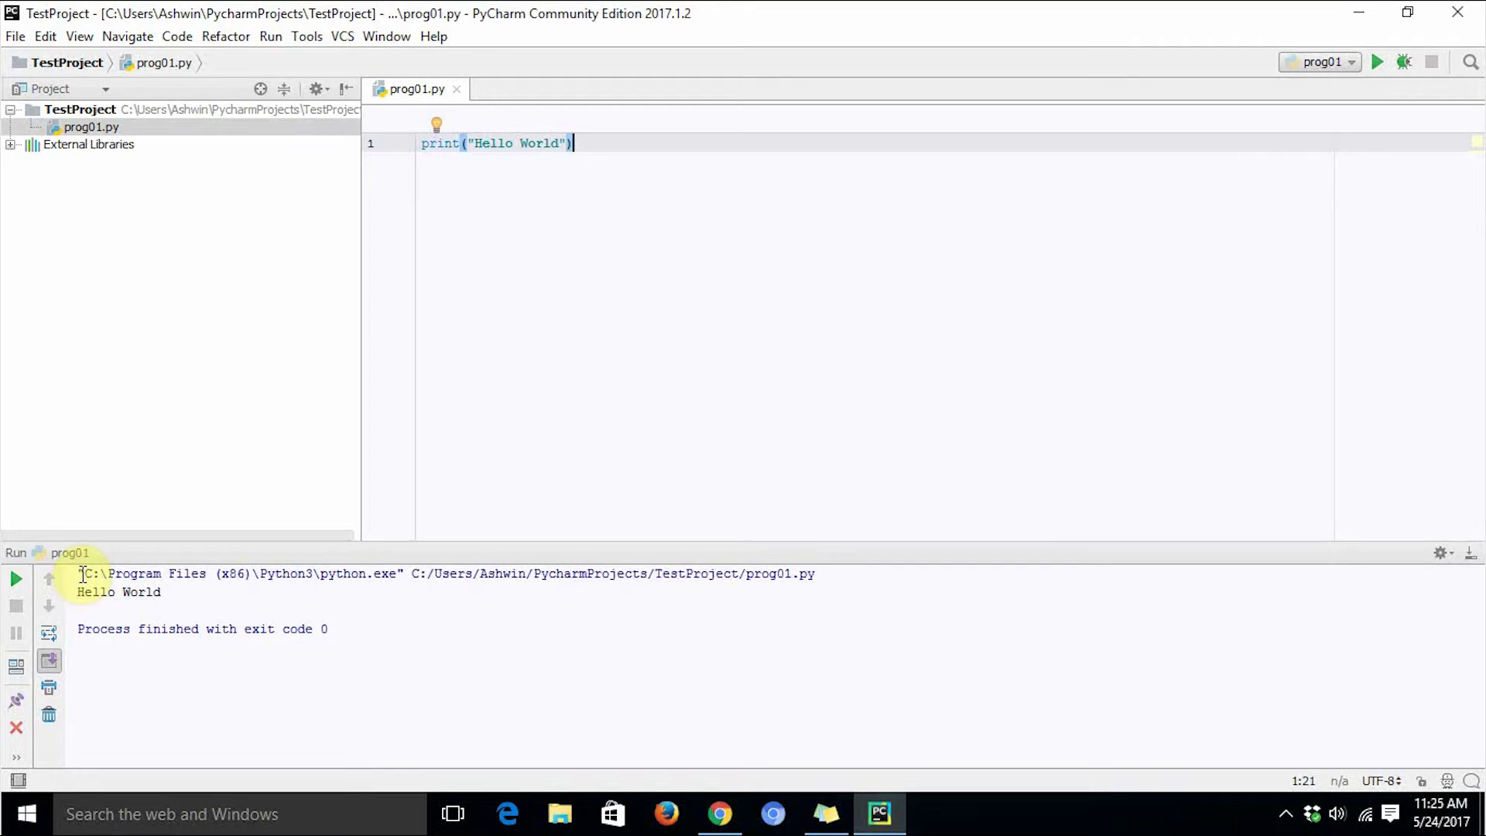
Examine the interpreter command and output shown in the run console.
{"action": "left_click_drag", "start_coordinate": [83, 574], "coordinate": [366, 663]}
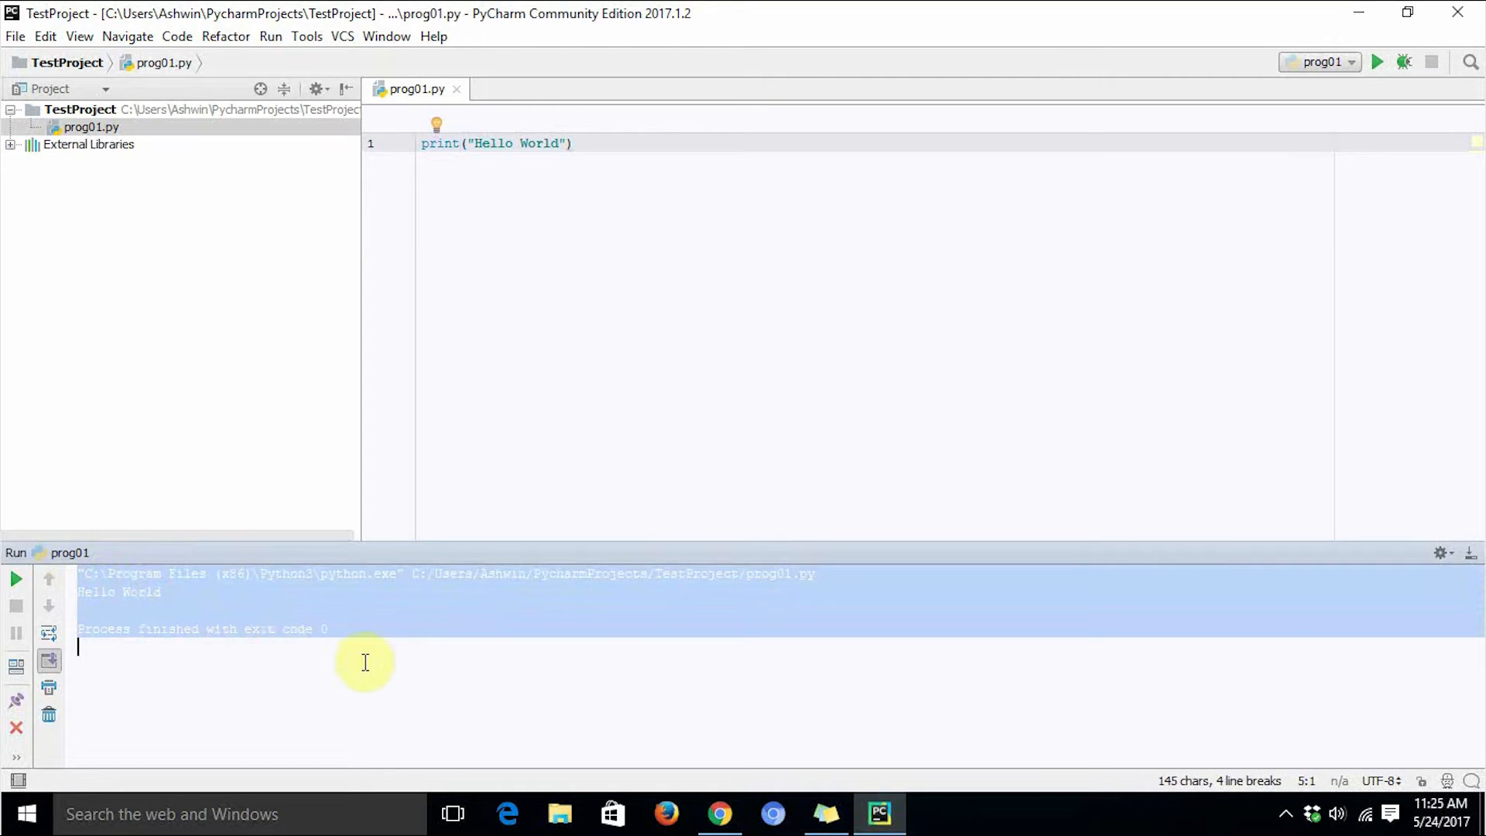
{"action": "left_click", "coordinate": [364, 662]}
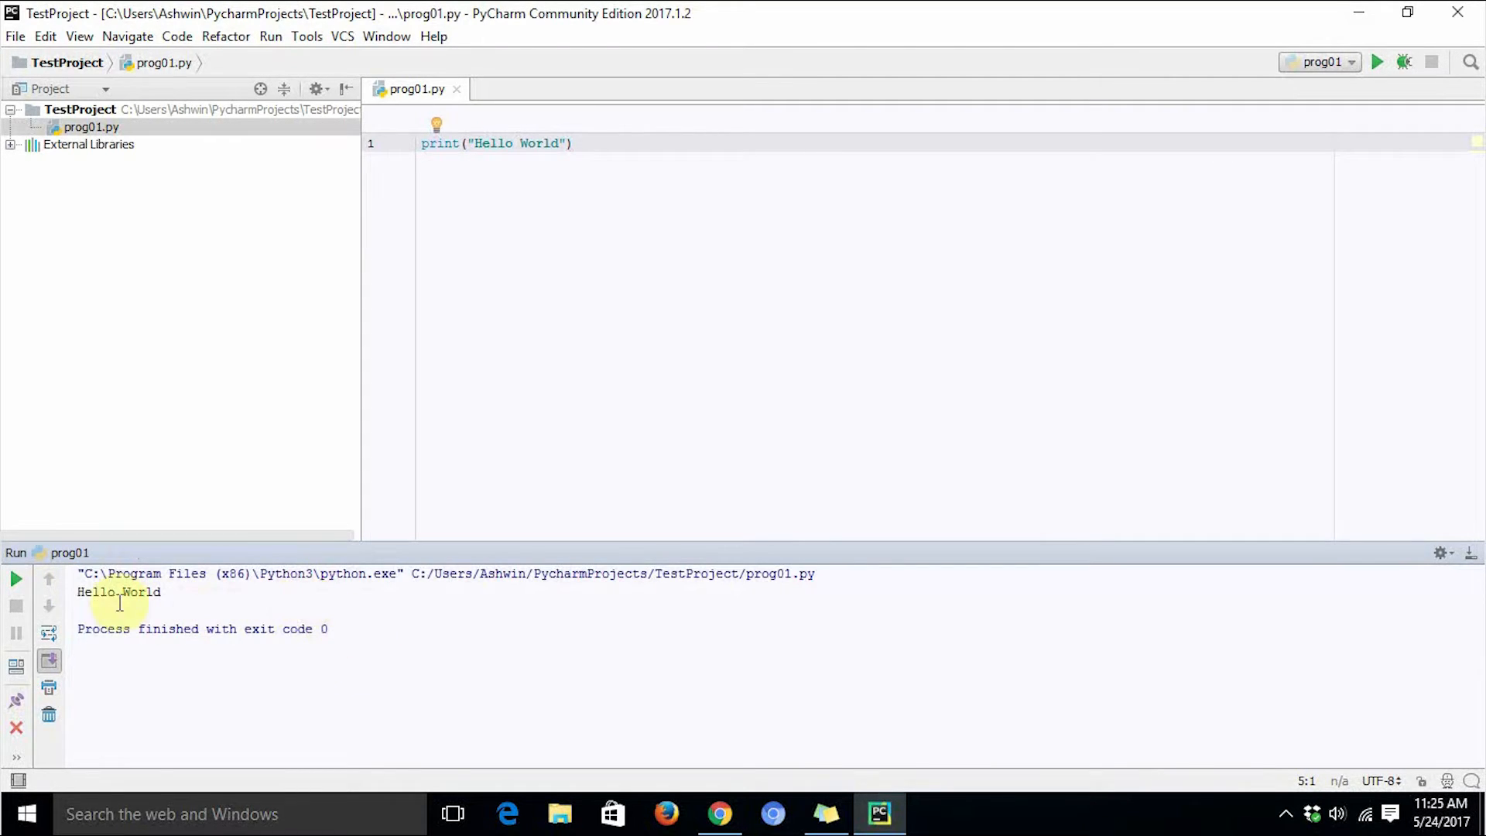
{"action": "left_click_drag", "start_coordinate": [77, 592], "coordinate": [178, 597]}
{"action": "left_click", "coordinate": [179, 596]}
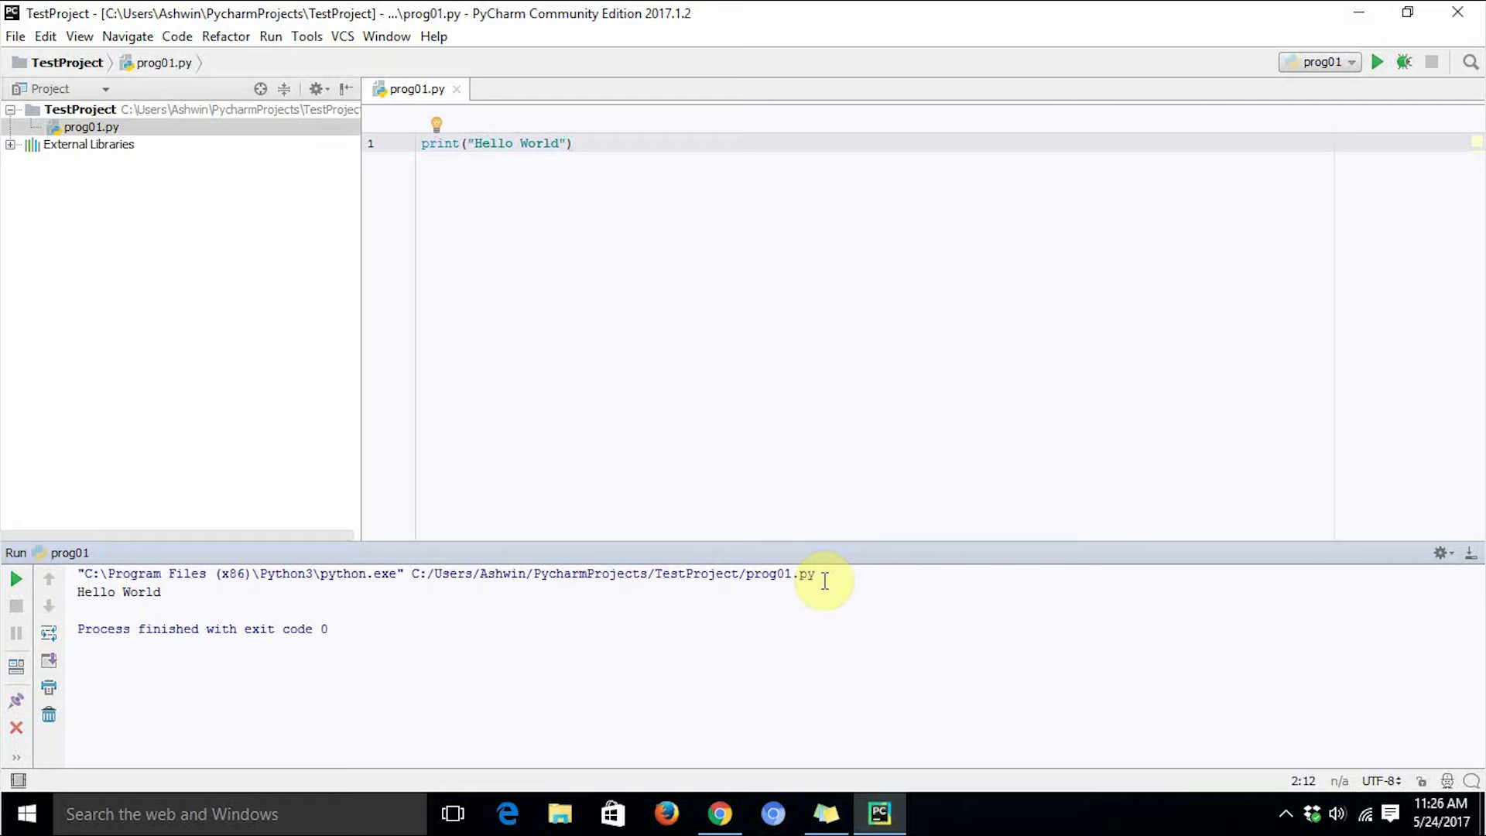
{"action": "left_click_drag", "start_coordinate": [825, 579], "coordinate": [680, 576]}
{"action": "left_click", "coordinate": [382, 623]}
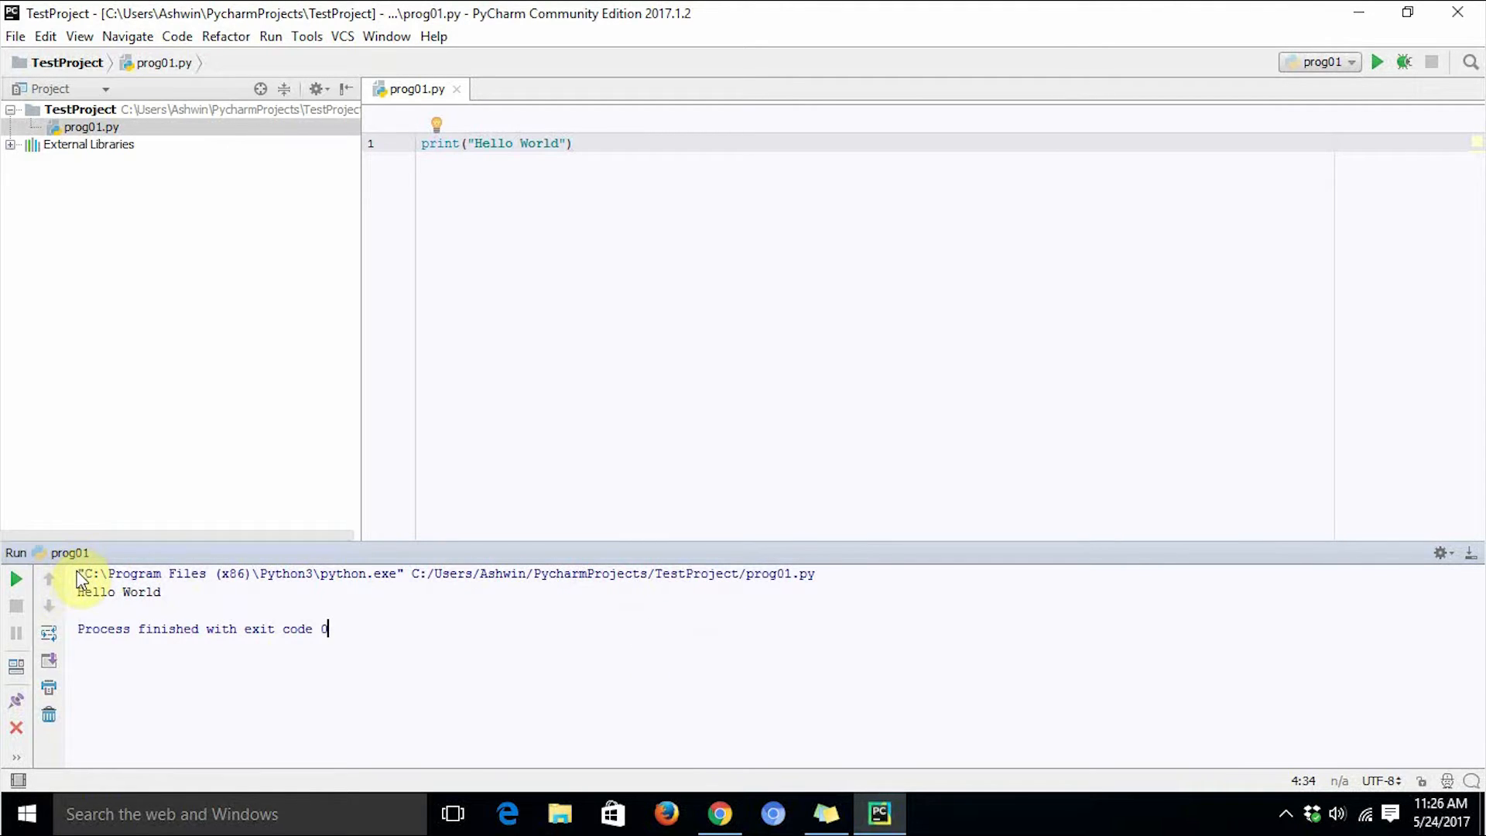
{"action": "left_click_drag", "start_coordinate": [78, 574], "coordinate": [856, 556]}
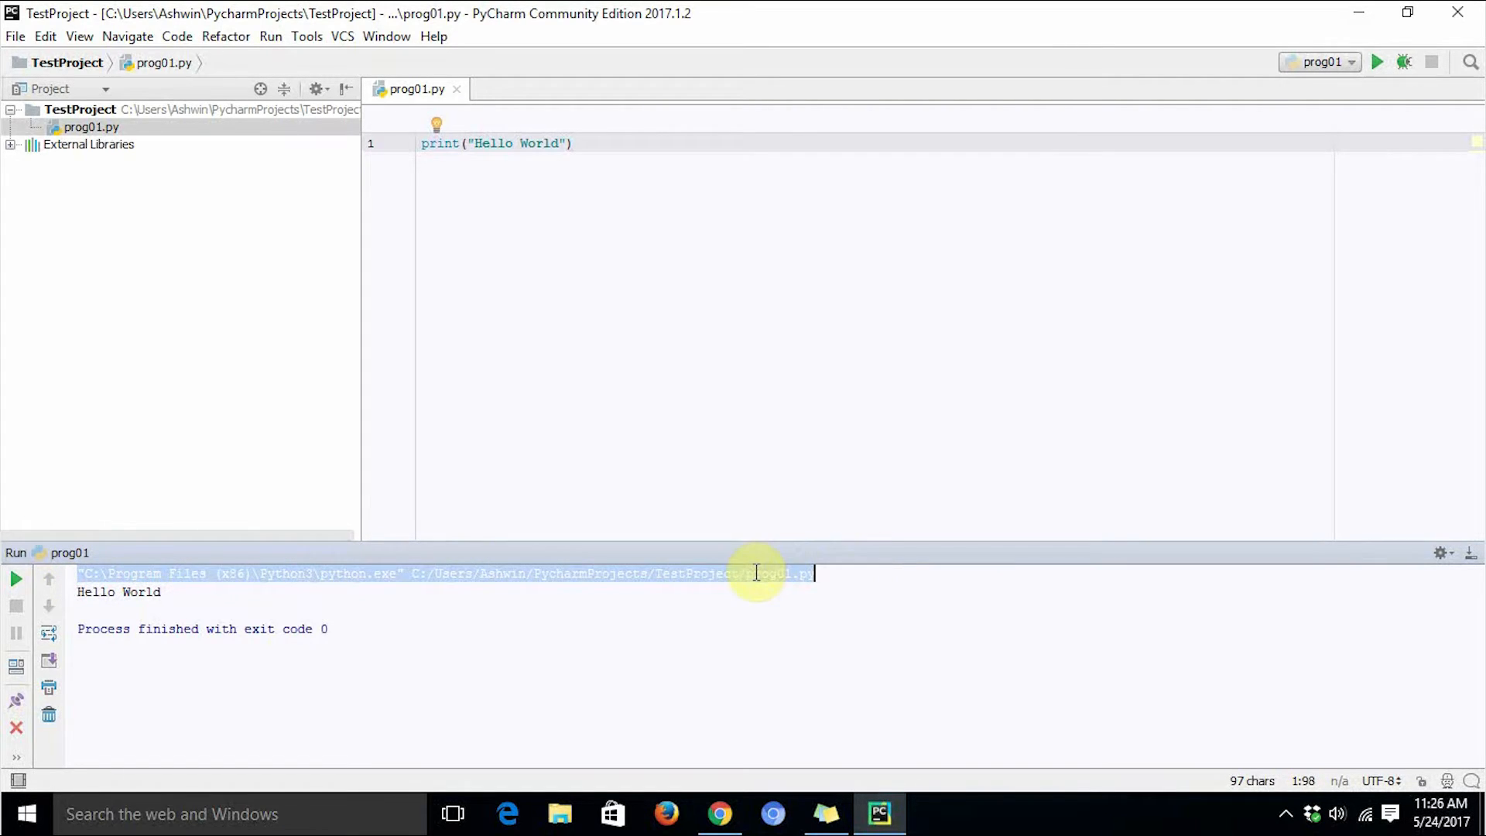
{"action": "left_click", "coordinate": [699, 625]}
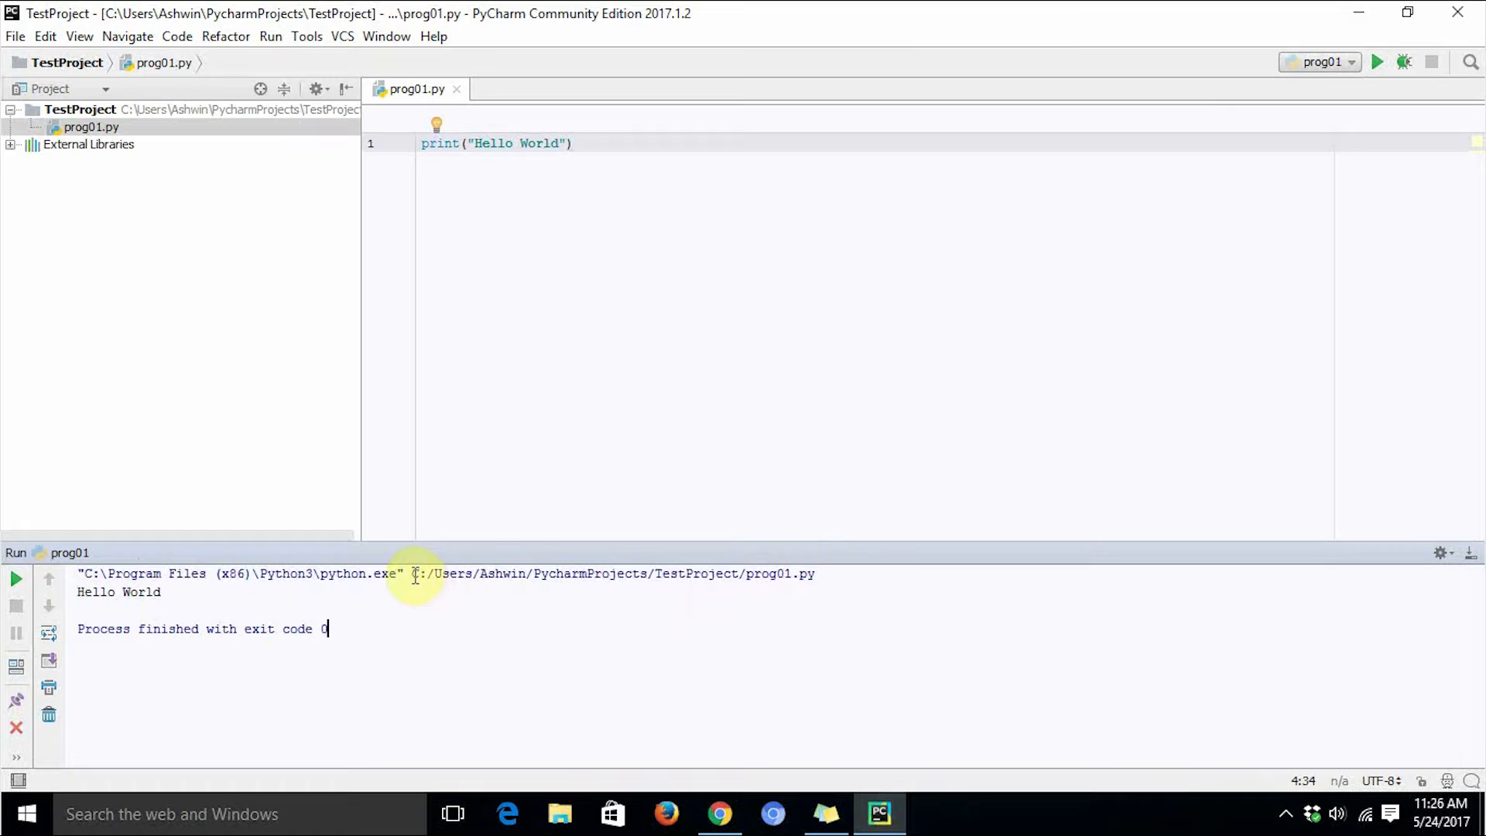
{"action": "left_click_drag", "start_coordinate": [414, 572], "coordinate": [846, 571]}
{"action": "left_click", "coordinate": [829, 603]}
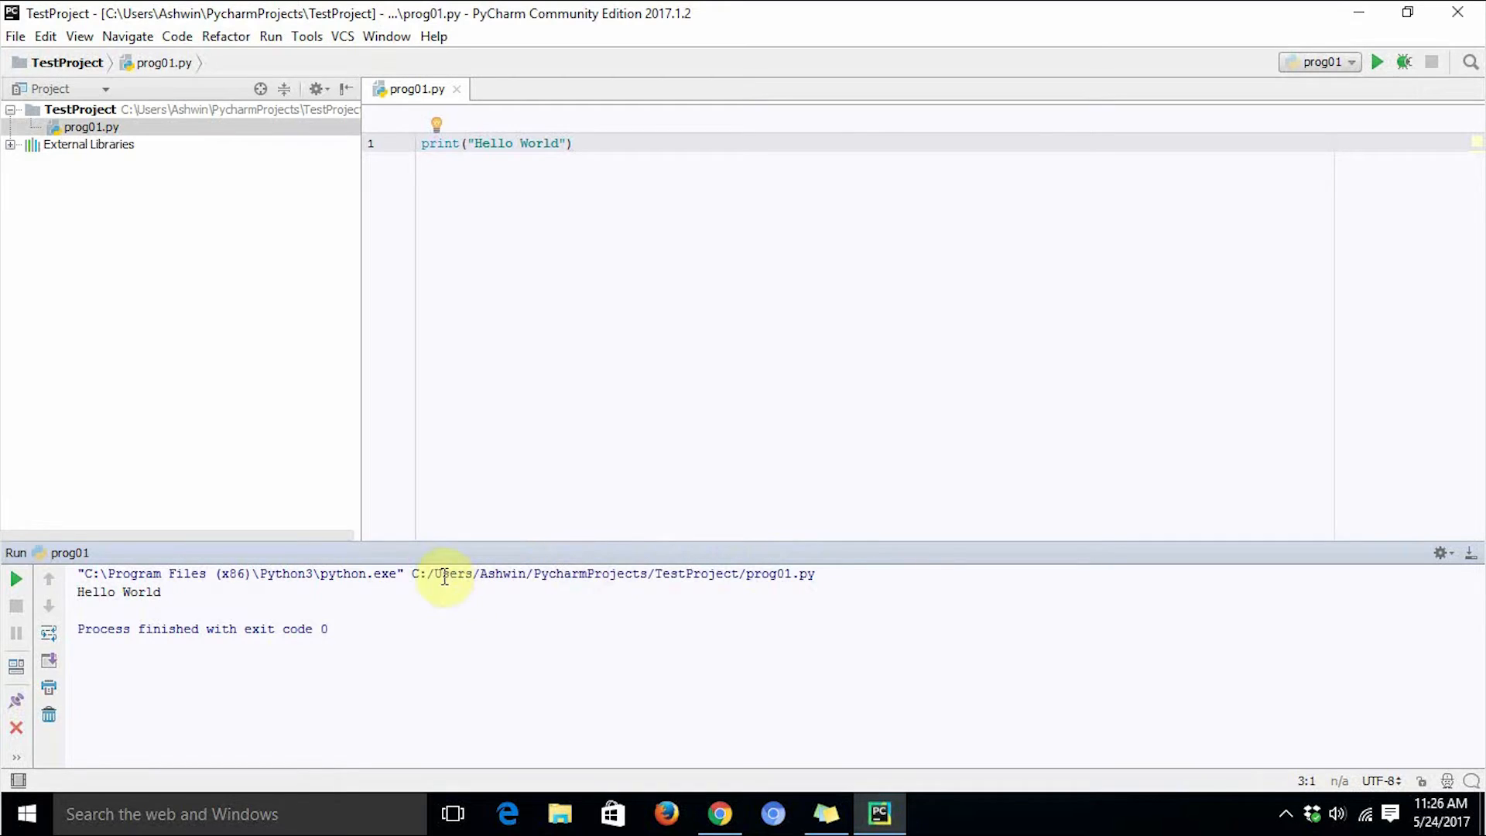
{"action": "left_click_drag", "start_coordinate": [434, 573], "coordinate": [480, 573]}
{"action": "double_click", "coordinate": [488, 573]}
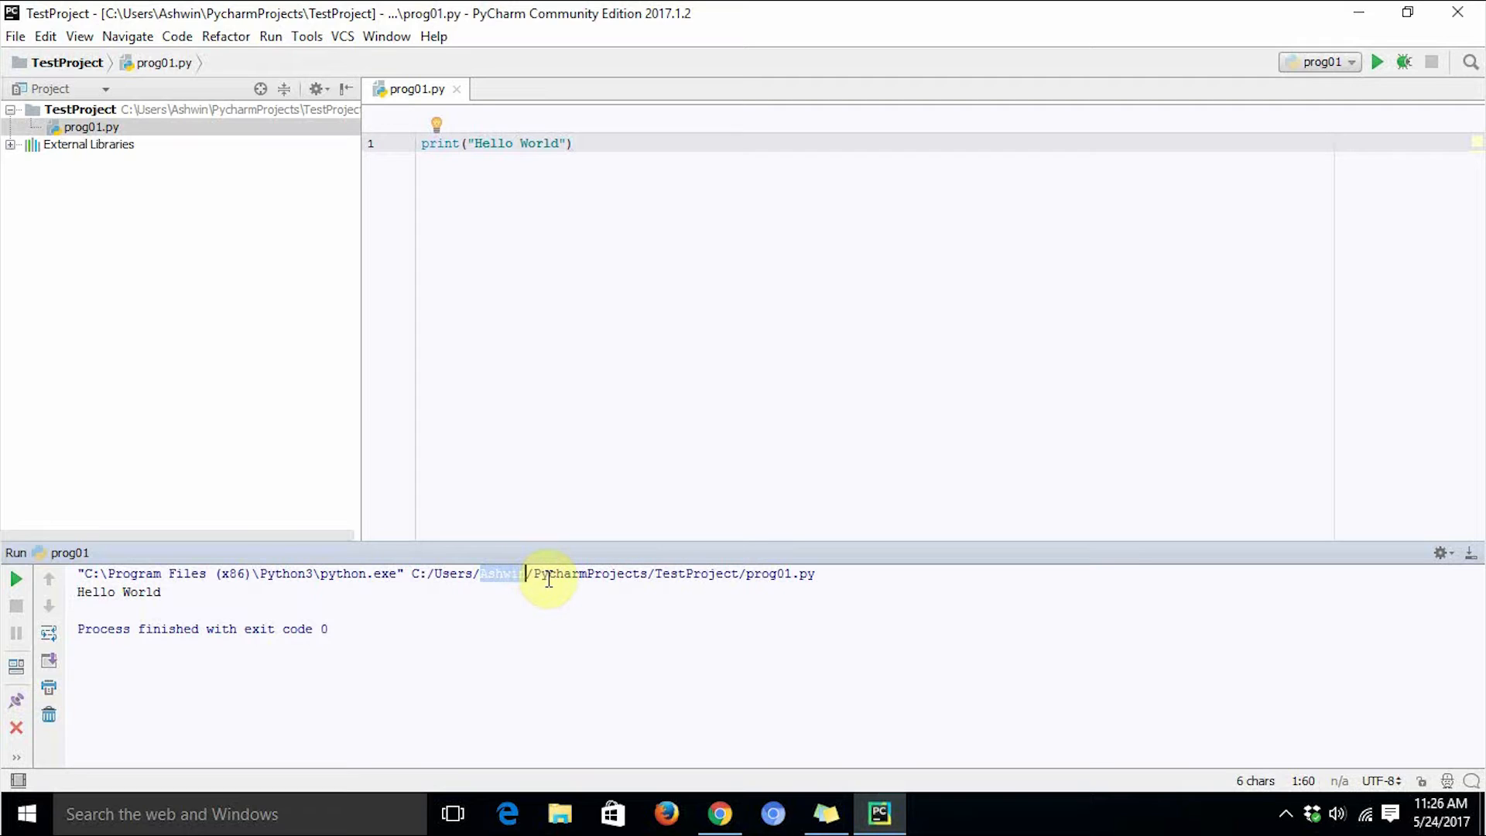
{"action": "left_click", "coordinate": [640, 664]}
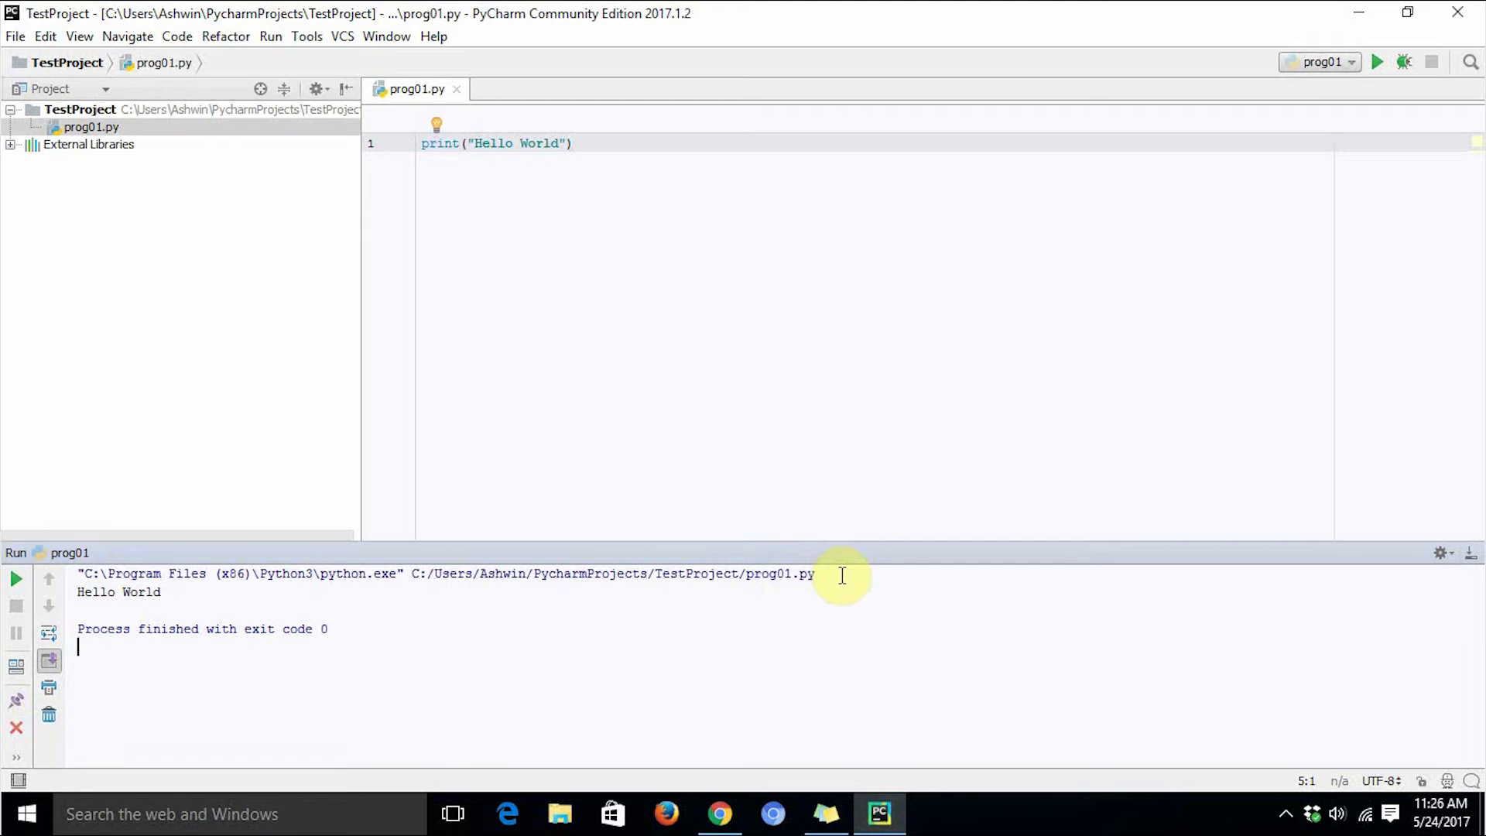
{"action": "left_click_drag", "start_coordinate": [840, 573], "coordinate": [75, 569]}
{"action": "left_click", "coordinate": [692, 602]}
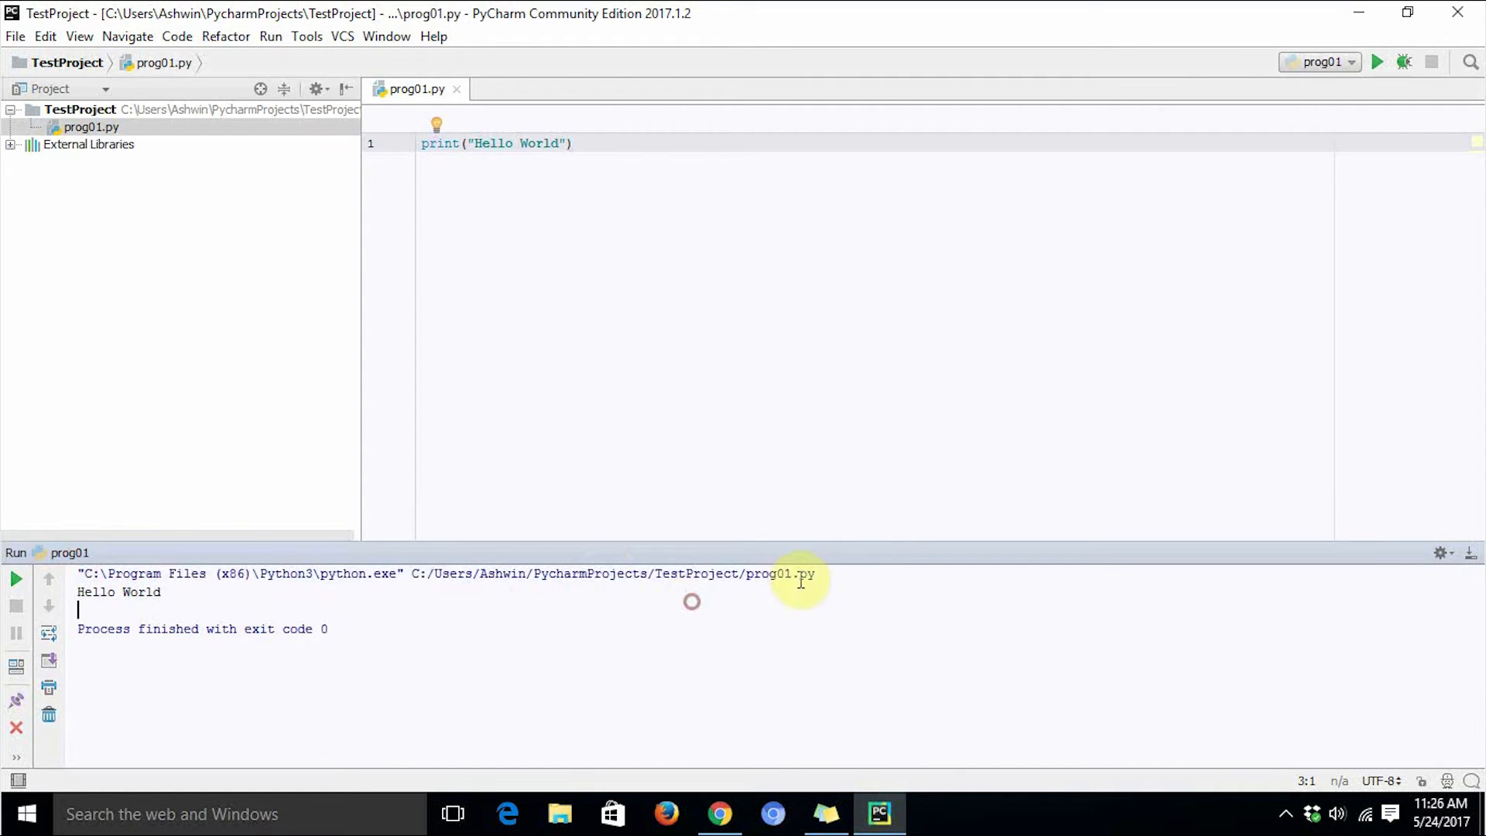
{"action": "left_click", "coordinate": [797, 572]}
{"action": "left_click", "coordinate": [832, 574]}
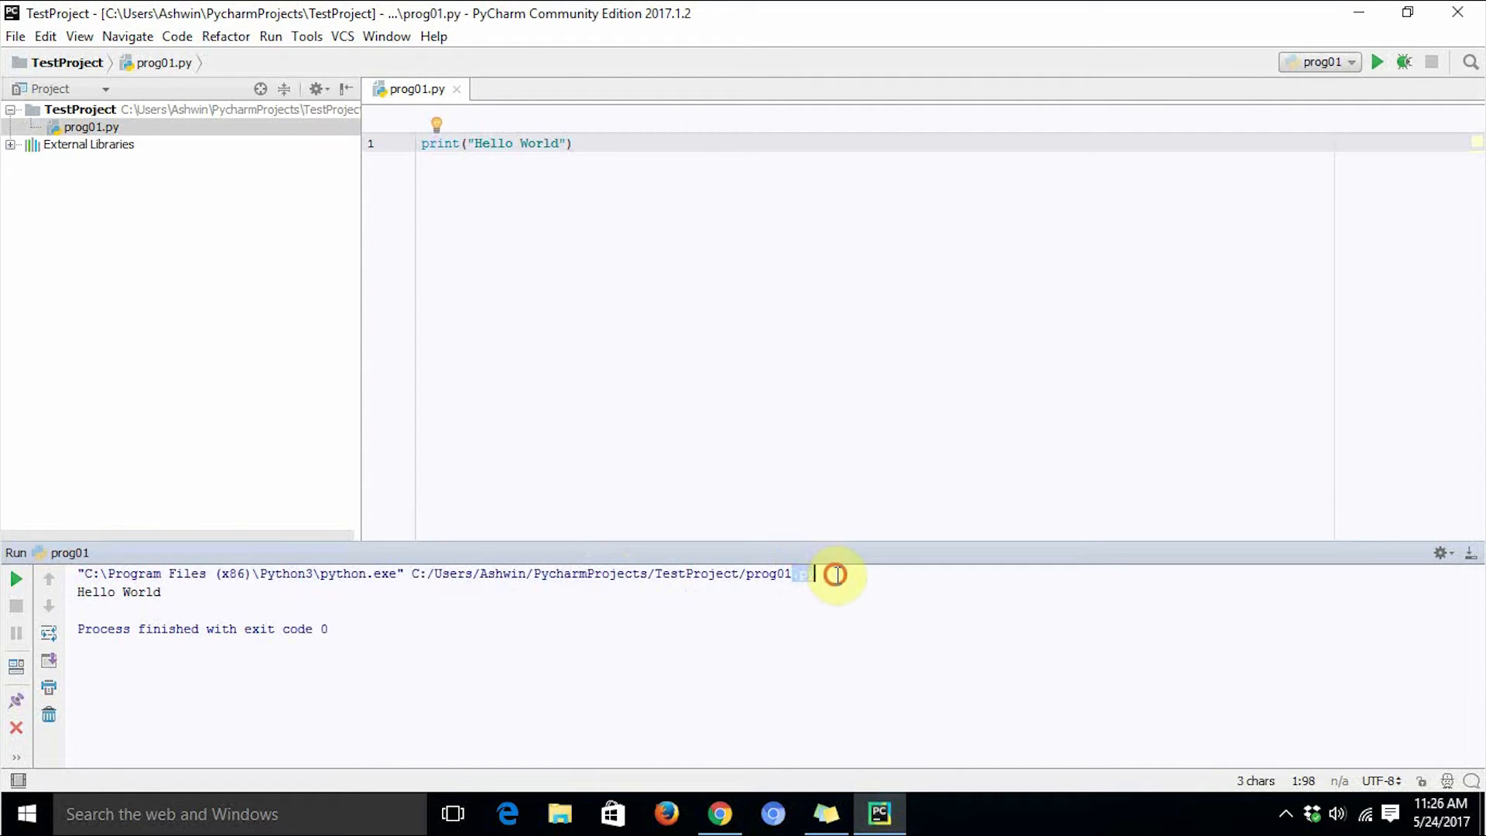
Copy the interpreter command line from the run console.
{"action": "left_click_drag", "start_coordinate": [823, 573], "coordinate": [75, 563]}
{"action": "right_click", "coordinate": [114, 579]}
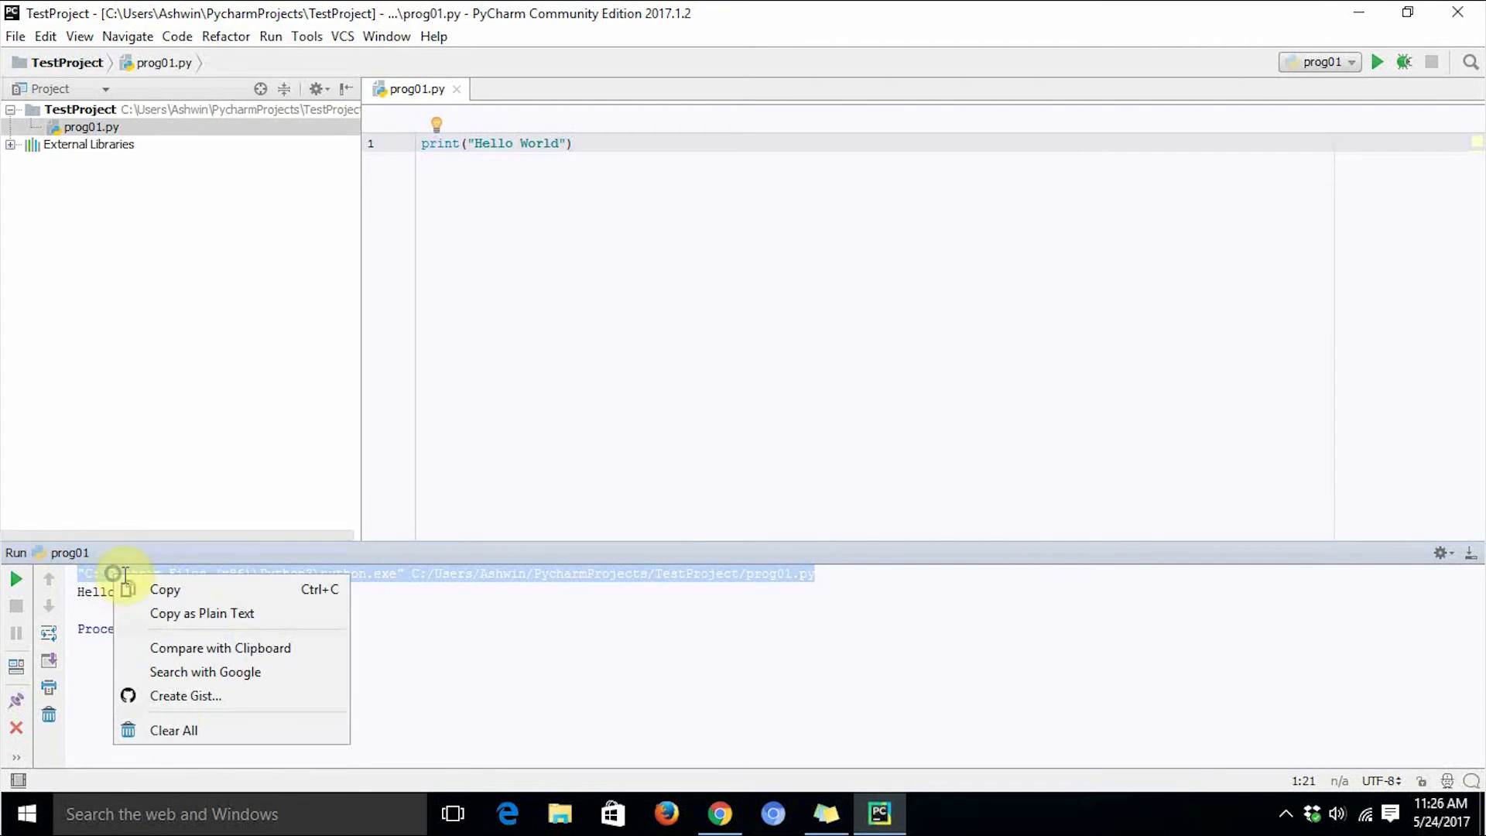
{"action": "left_click", "coordinate": [136, 590]}
Switch to Command Prompt by searching Windows for cmd.
{"action": "left_click", "coordinate": [263, 816]}
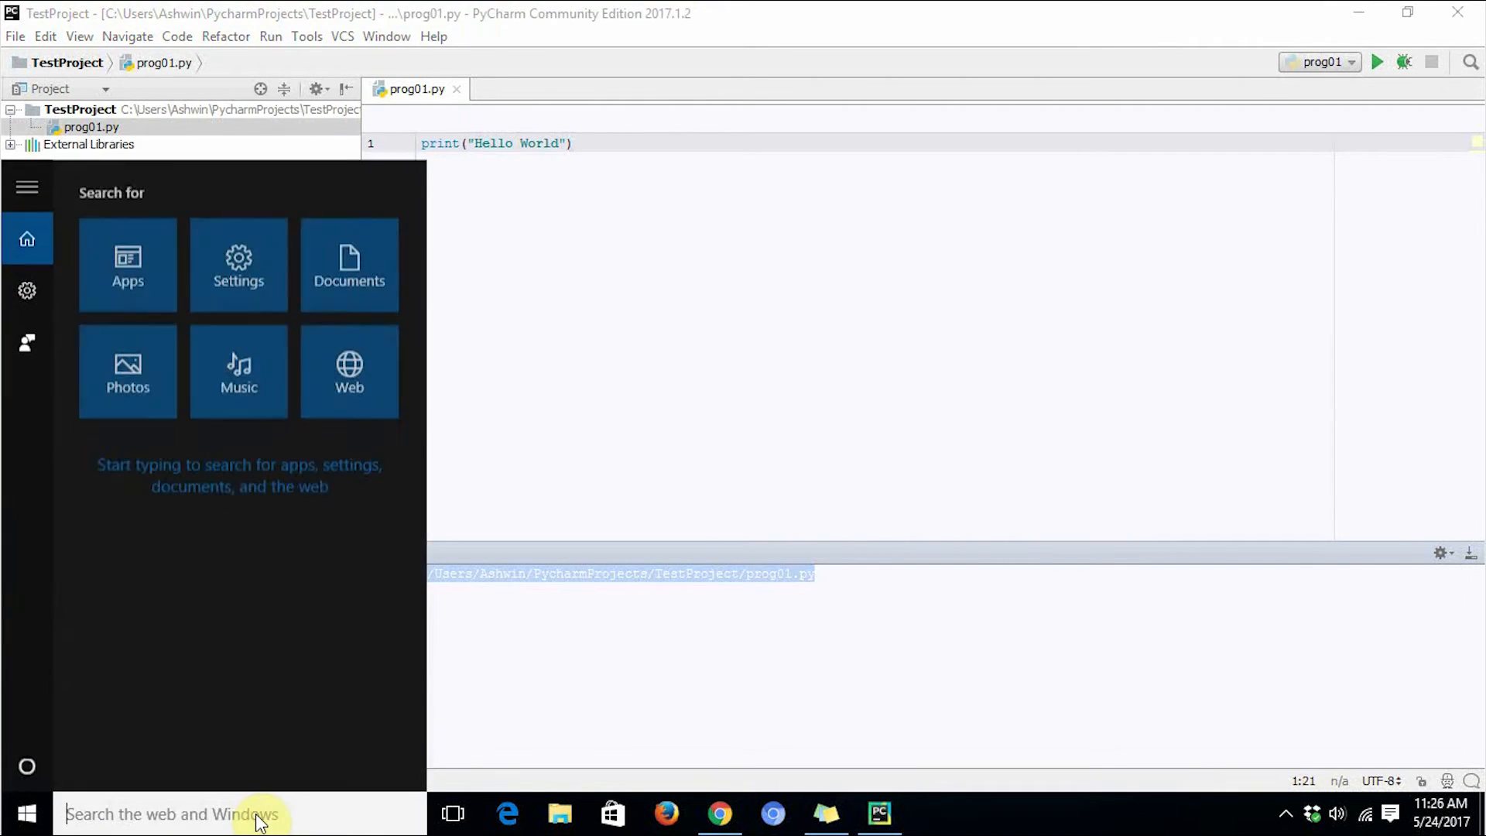
{"action": "type", "text": "cmd"}
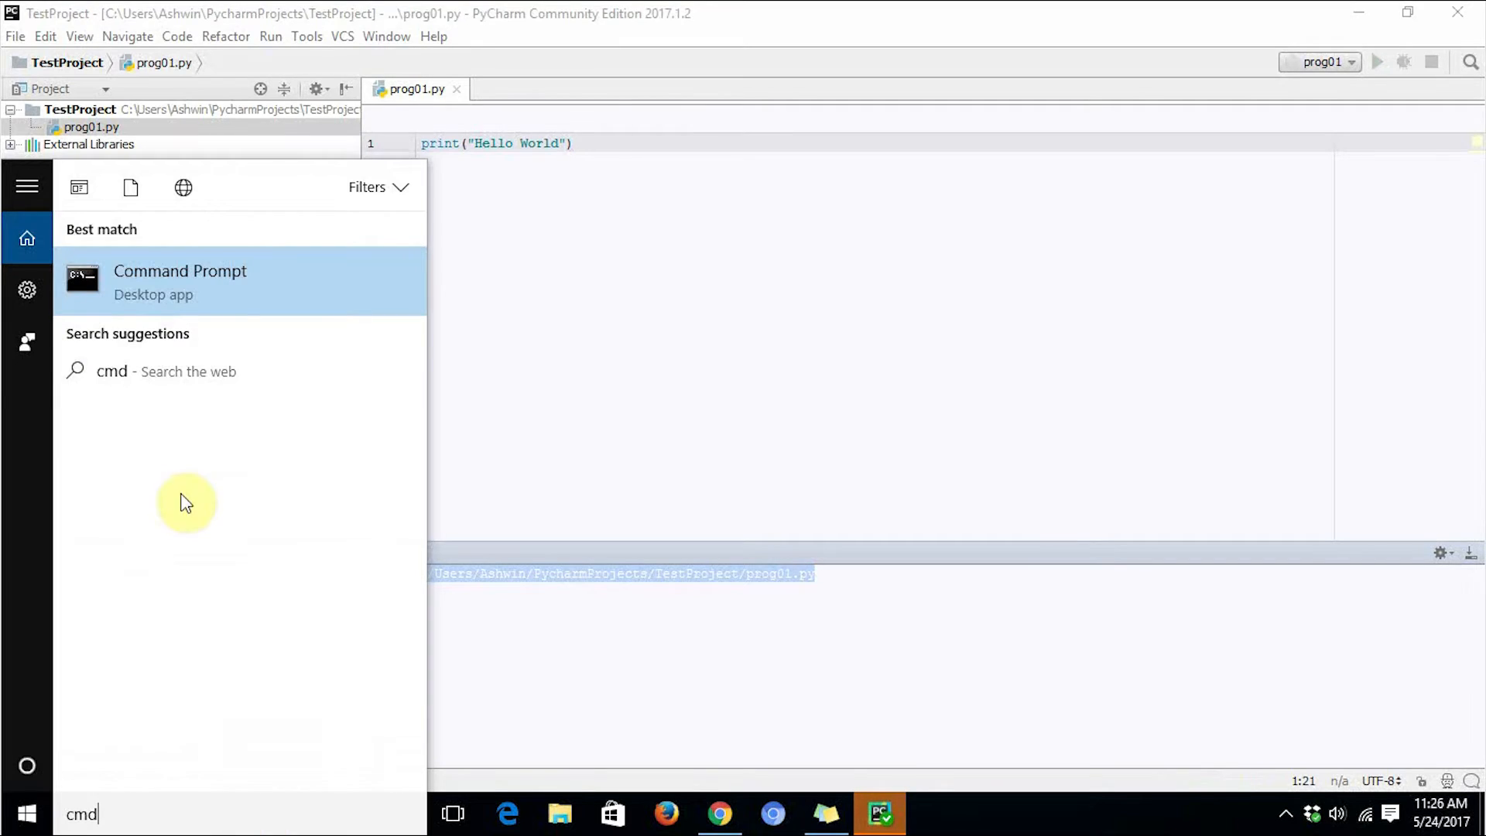
{"action": "left_click", "coordinate": [175, 280]}
Paste and run the copied python command in Command Prompt, then close the window.
{"action": "right_click", "coordinate": [308, 362]}
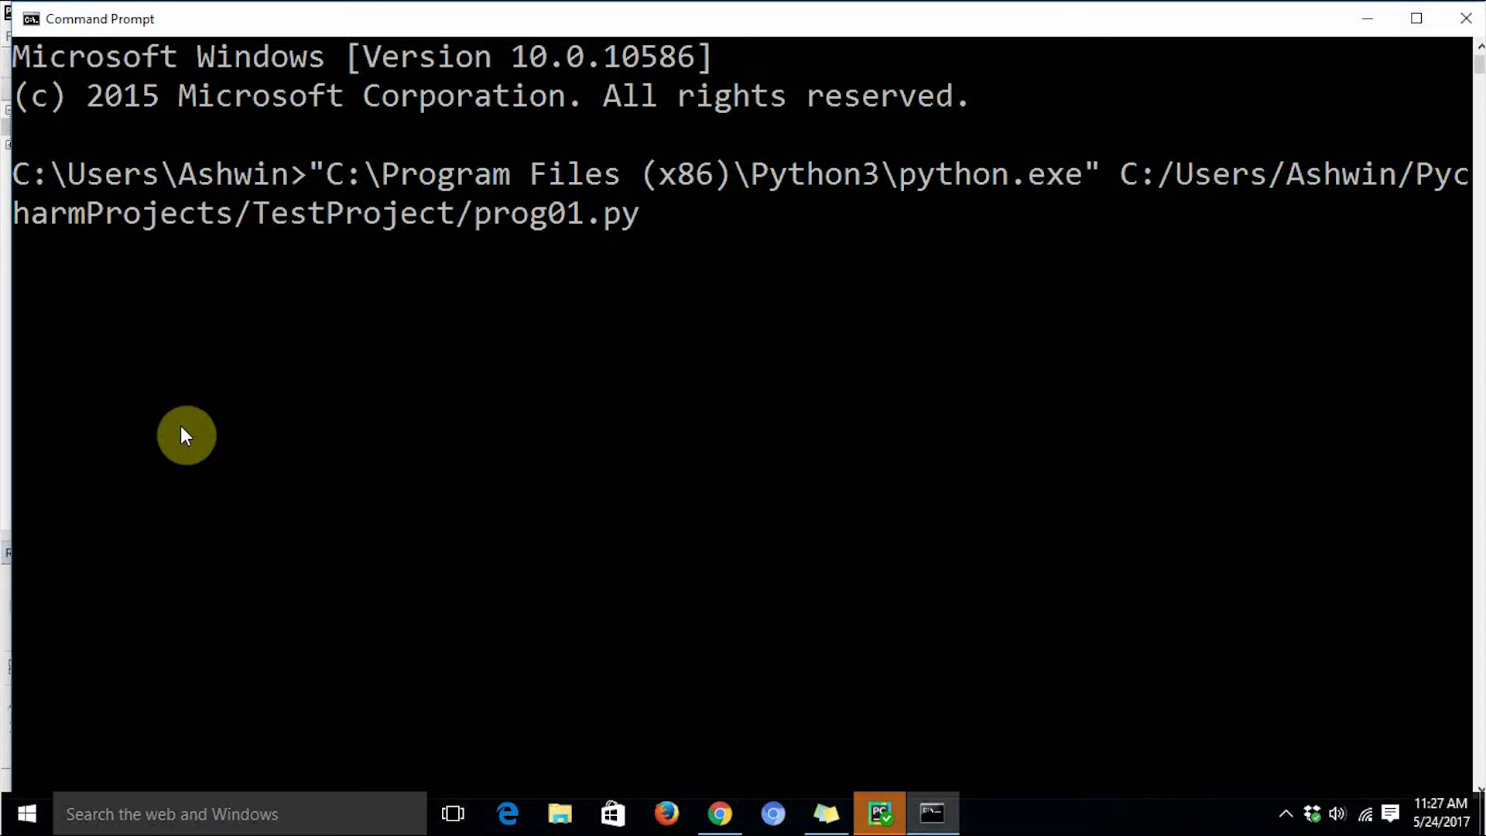
{"action": "key", "text": "Return"}
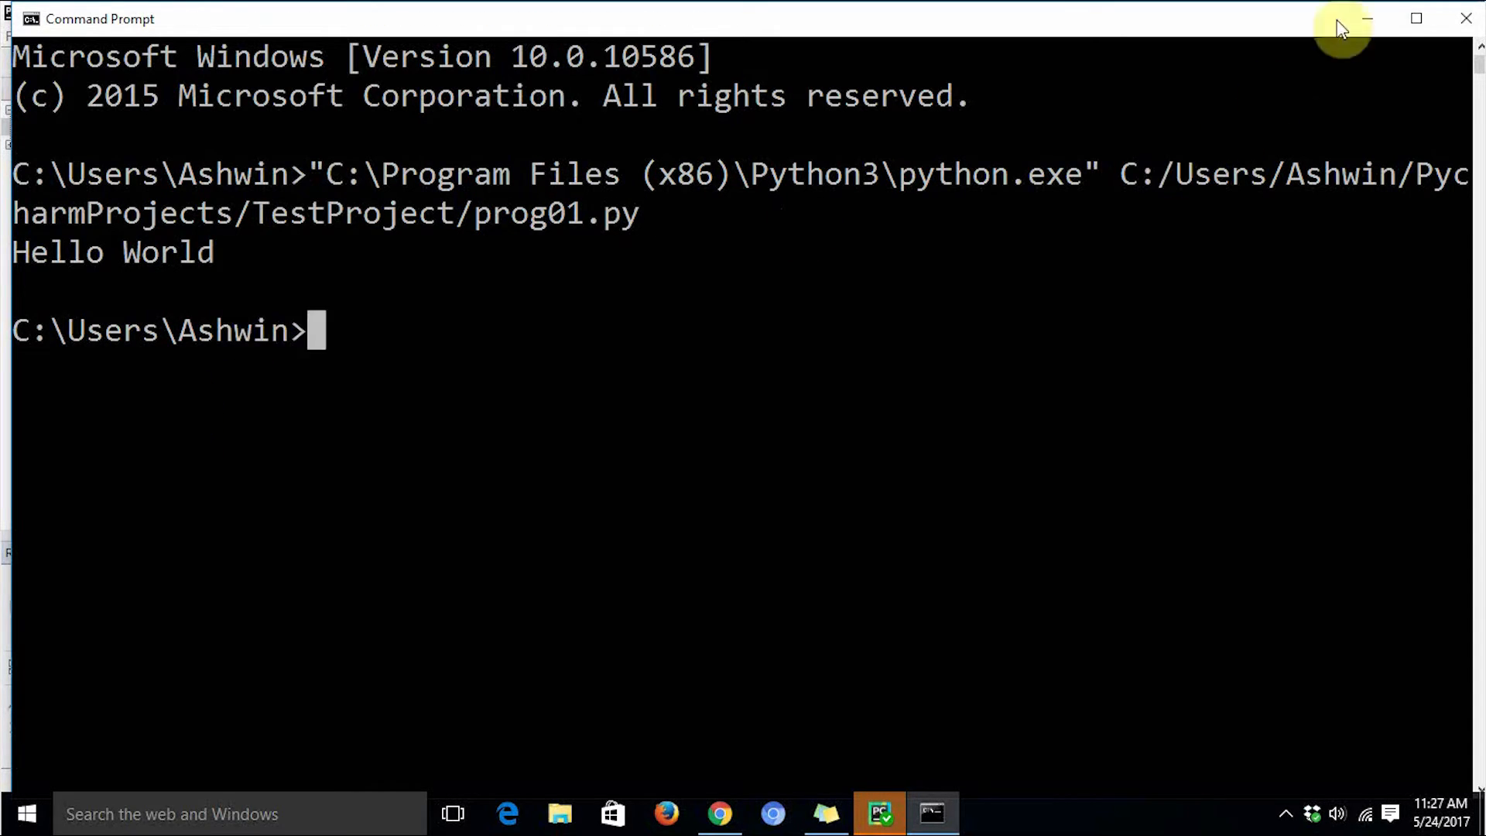
{"action": "left_click", "coordinate": [1465, 18]}
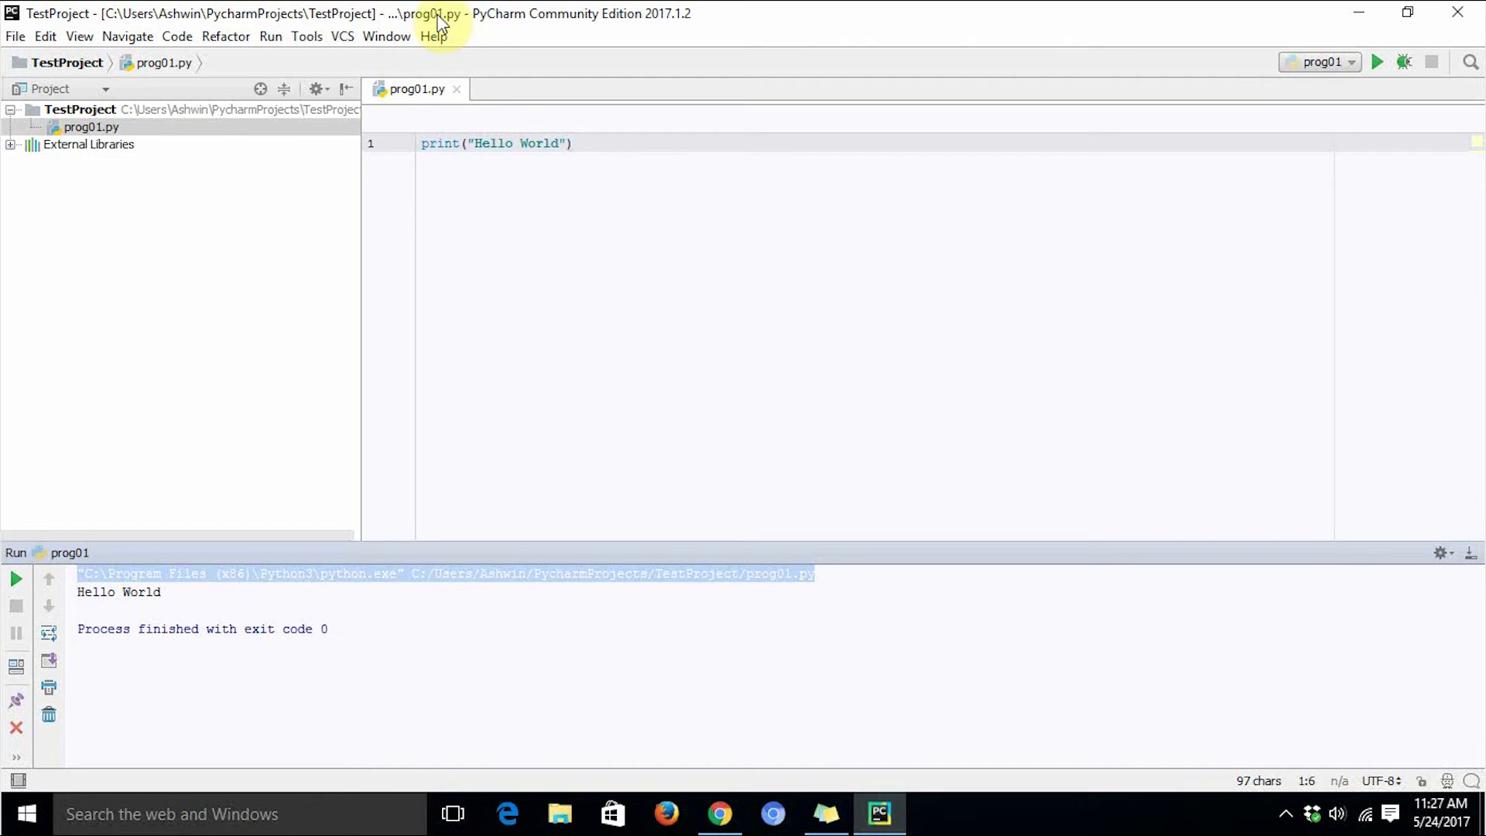
Open the run/debug configurations for prog01 and examine its script path and Python interpreter settings.
{"action": "left_click", "coordinate": [269, 44]}
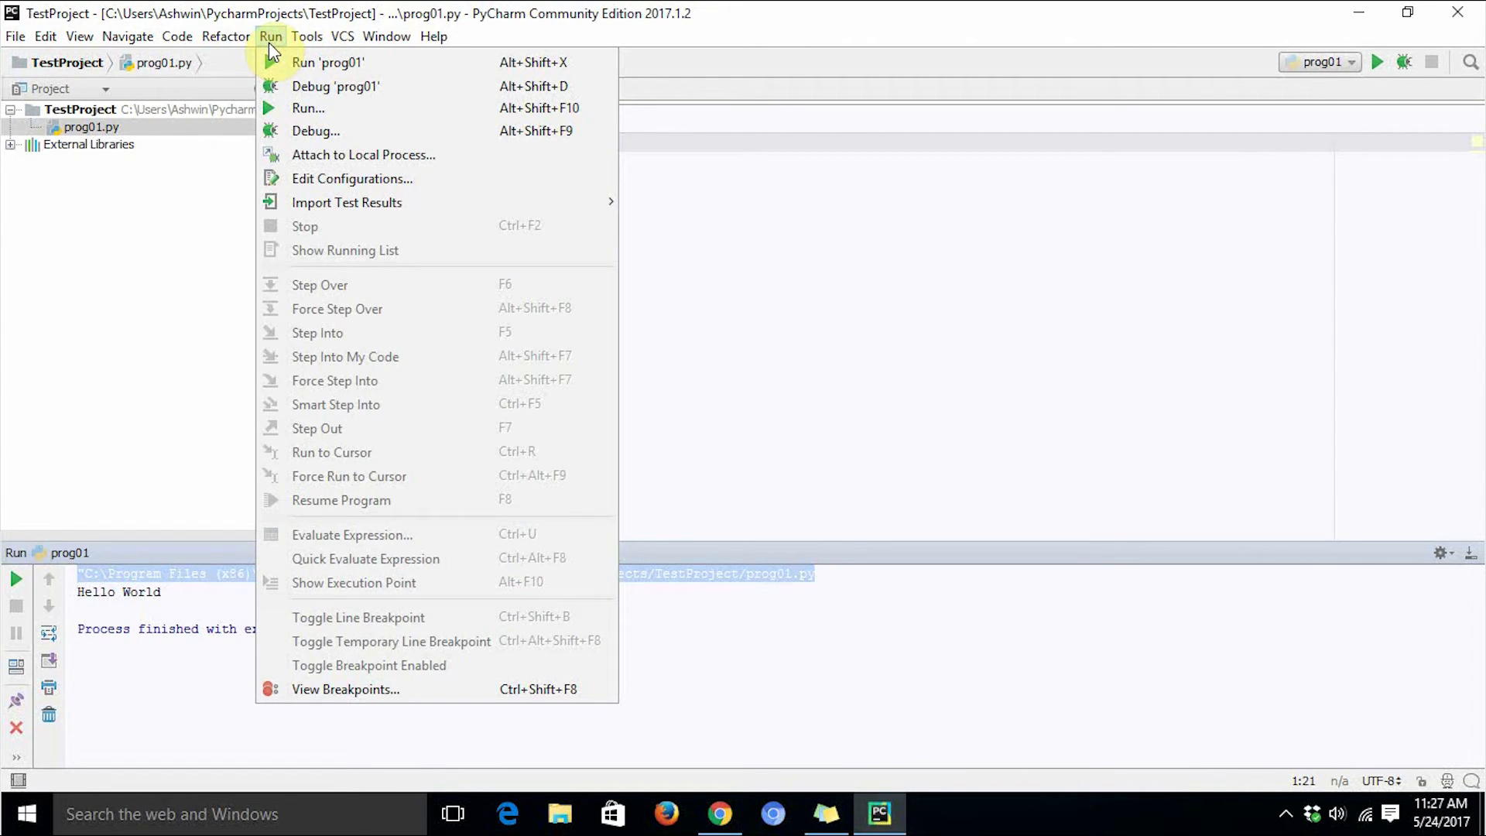
{"action": "left_click", "coordinate": [372, 181]}
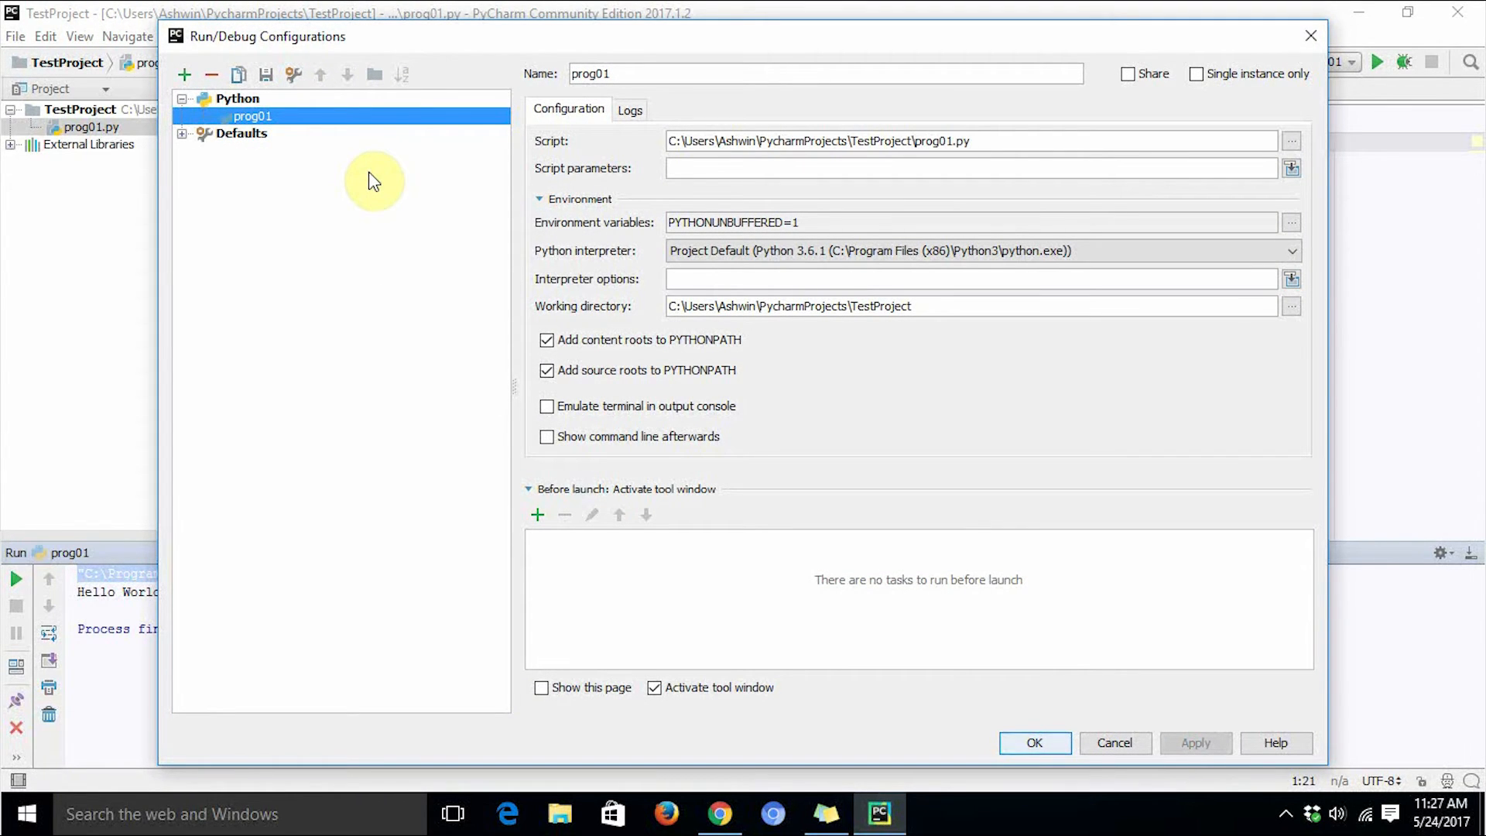
{"action": "left_click", "coordinate": [721, 171]}
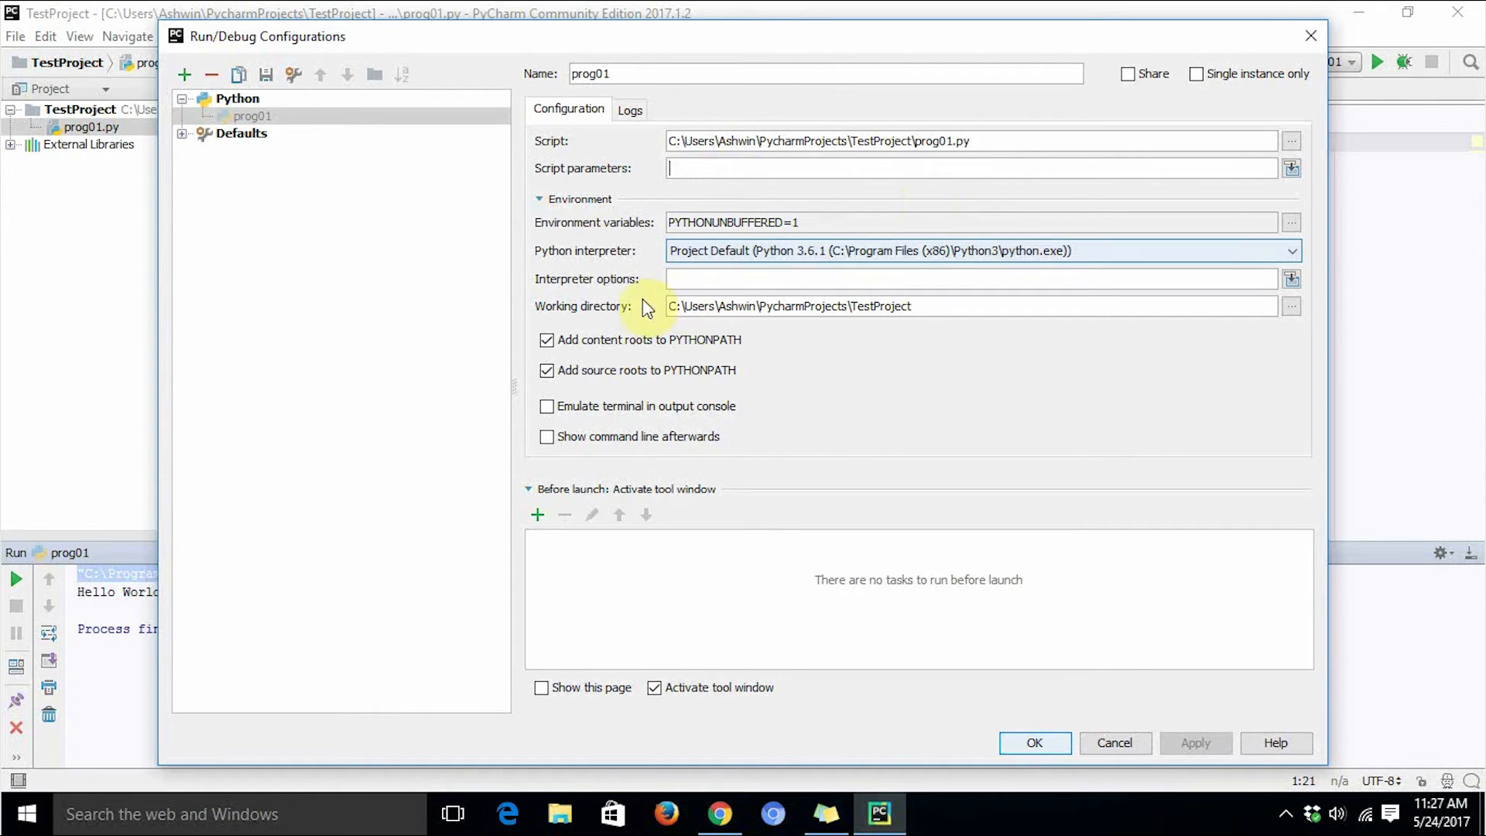
{"action": "left_click", "coordinate": [721, 255]}
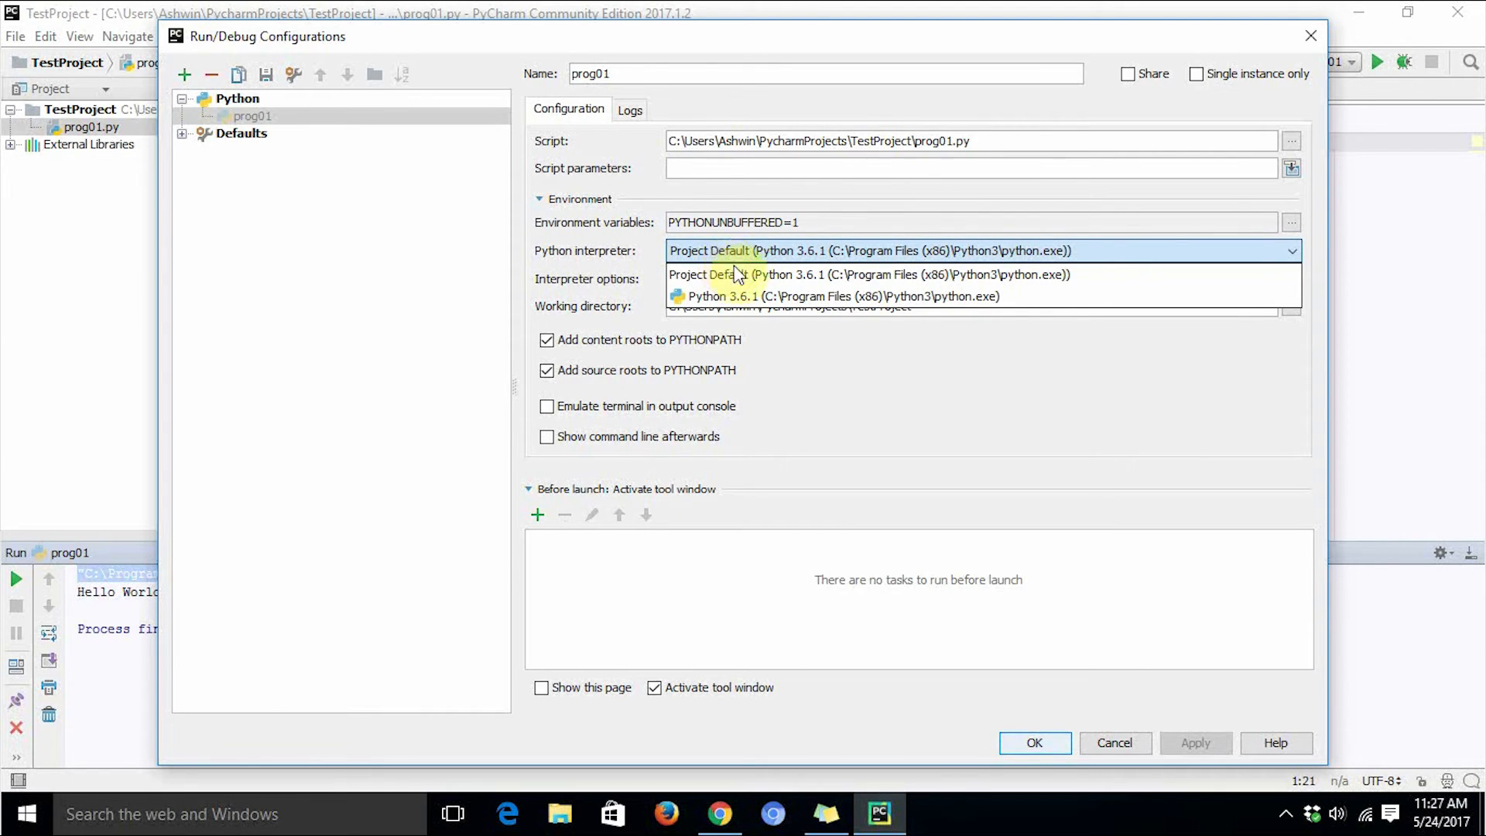
{"action": "left_click", "coordinate": [628, 269]}
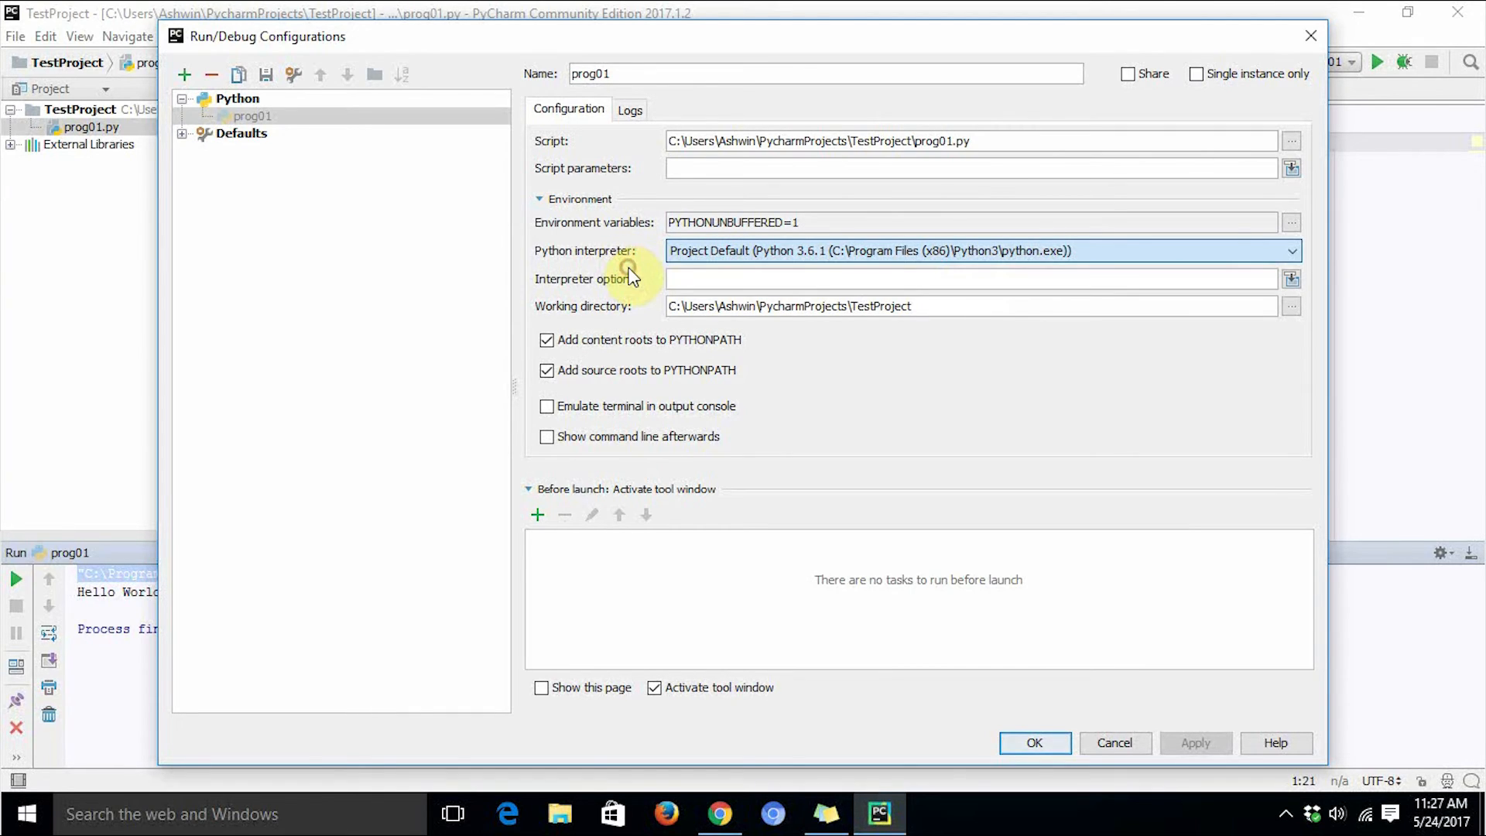
{"action": "left_click", "coordinate": [746, 258]}
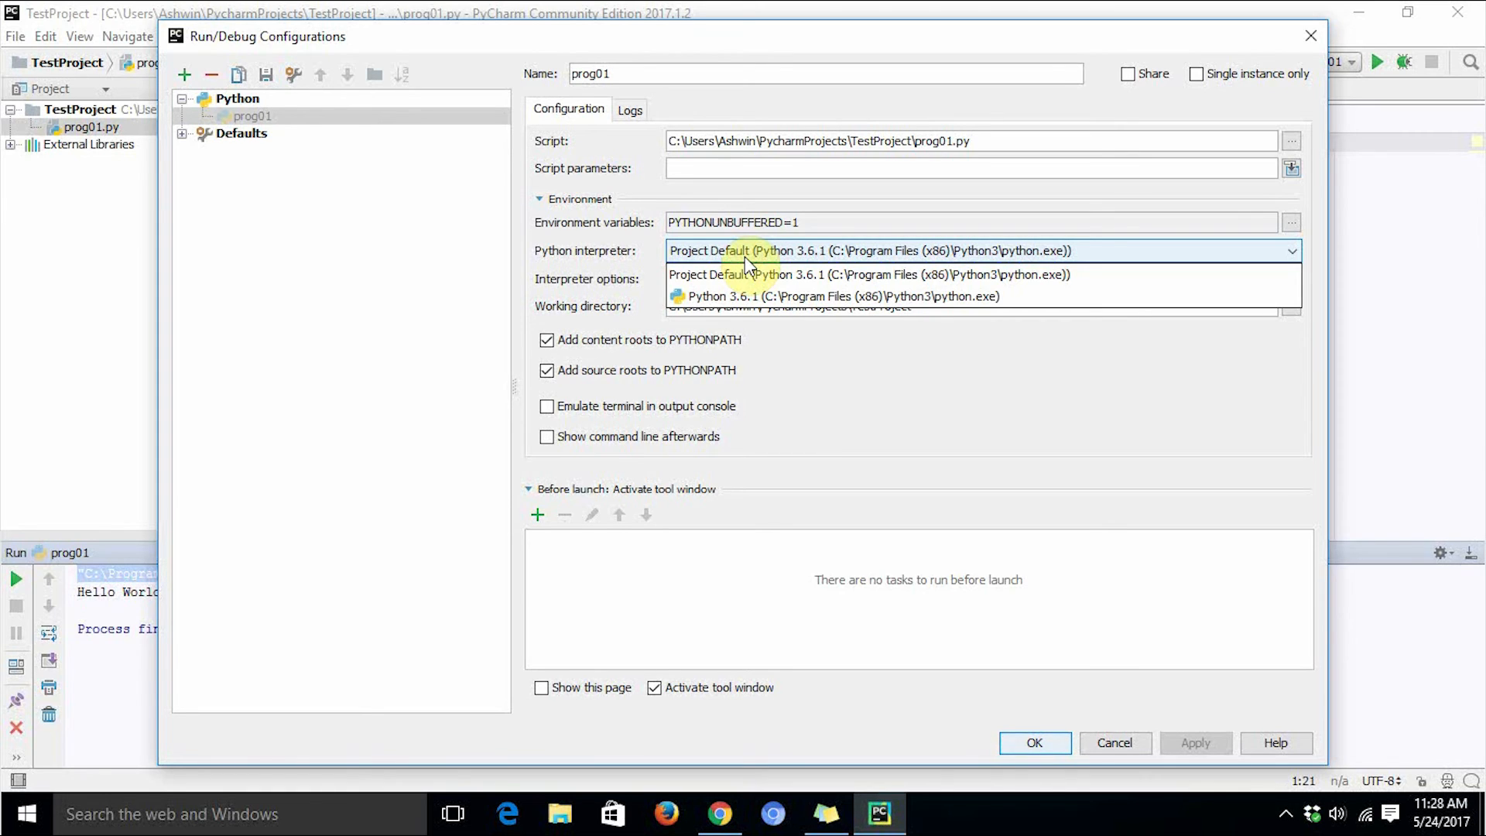
{"action": "left_click", "coordinate": [594, 261]}
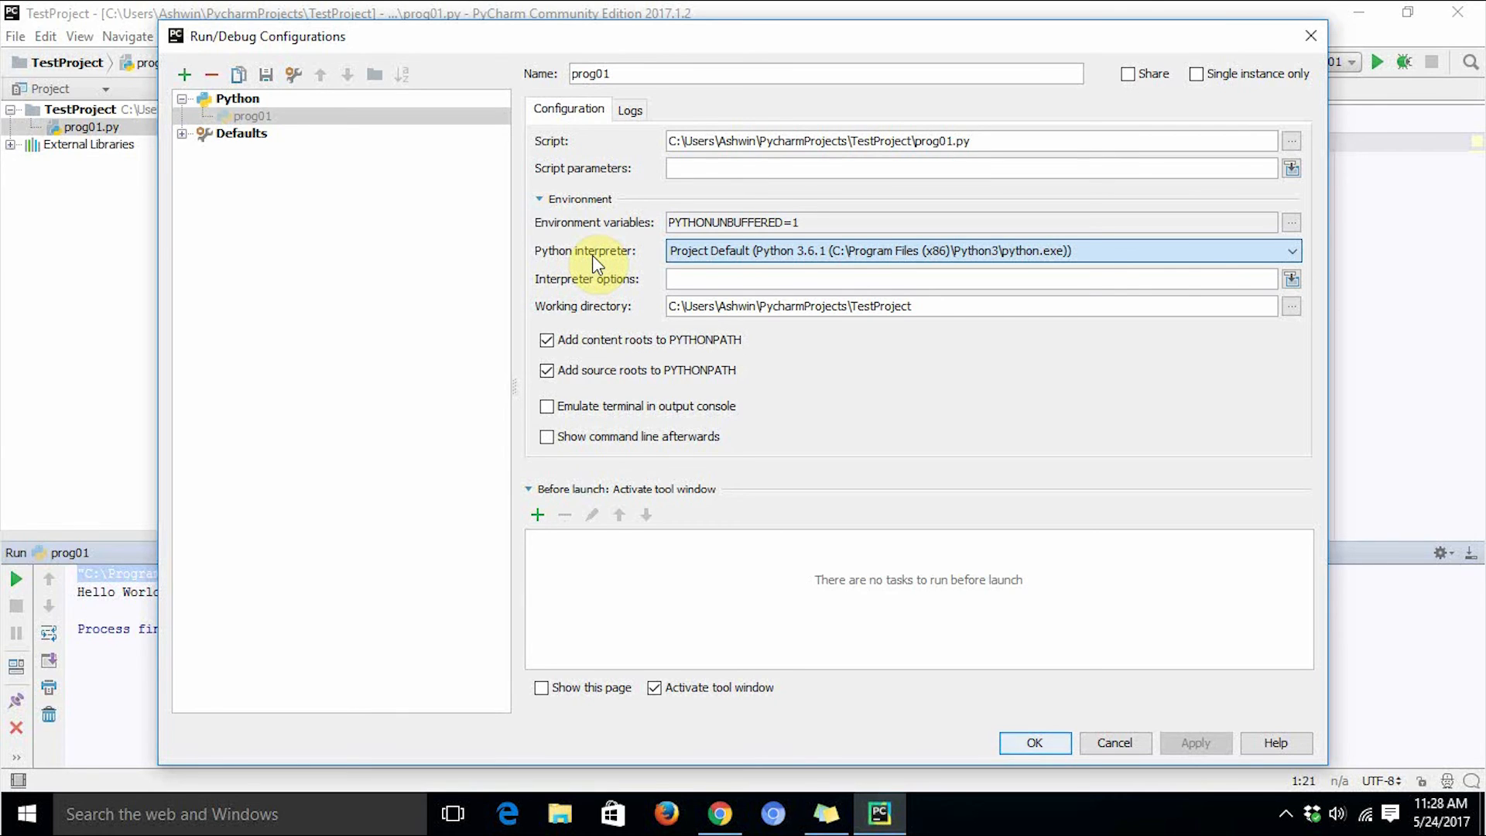
{"action": "left_click", "coordinate": [704, 257]}
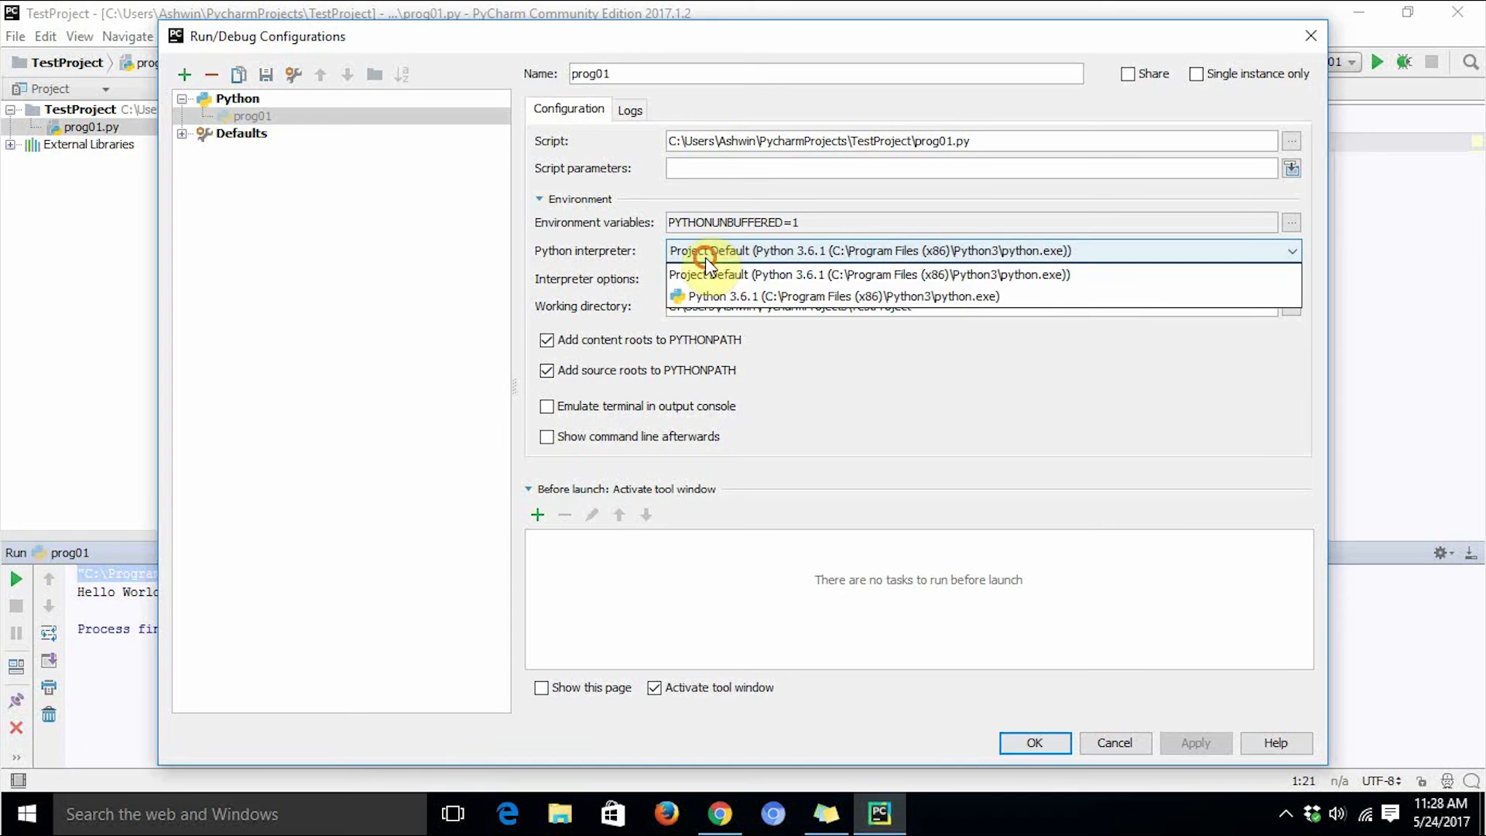
Switch the configuration's Python interpreter to Python 3.6.1, then set it back to Project Default.
{"action": "left_click", "coordinate": [729, 299]}
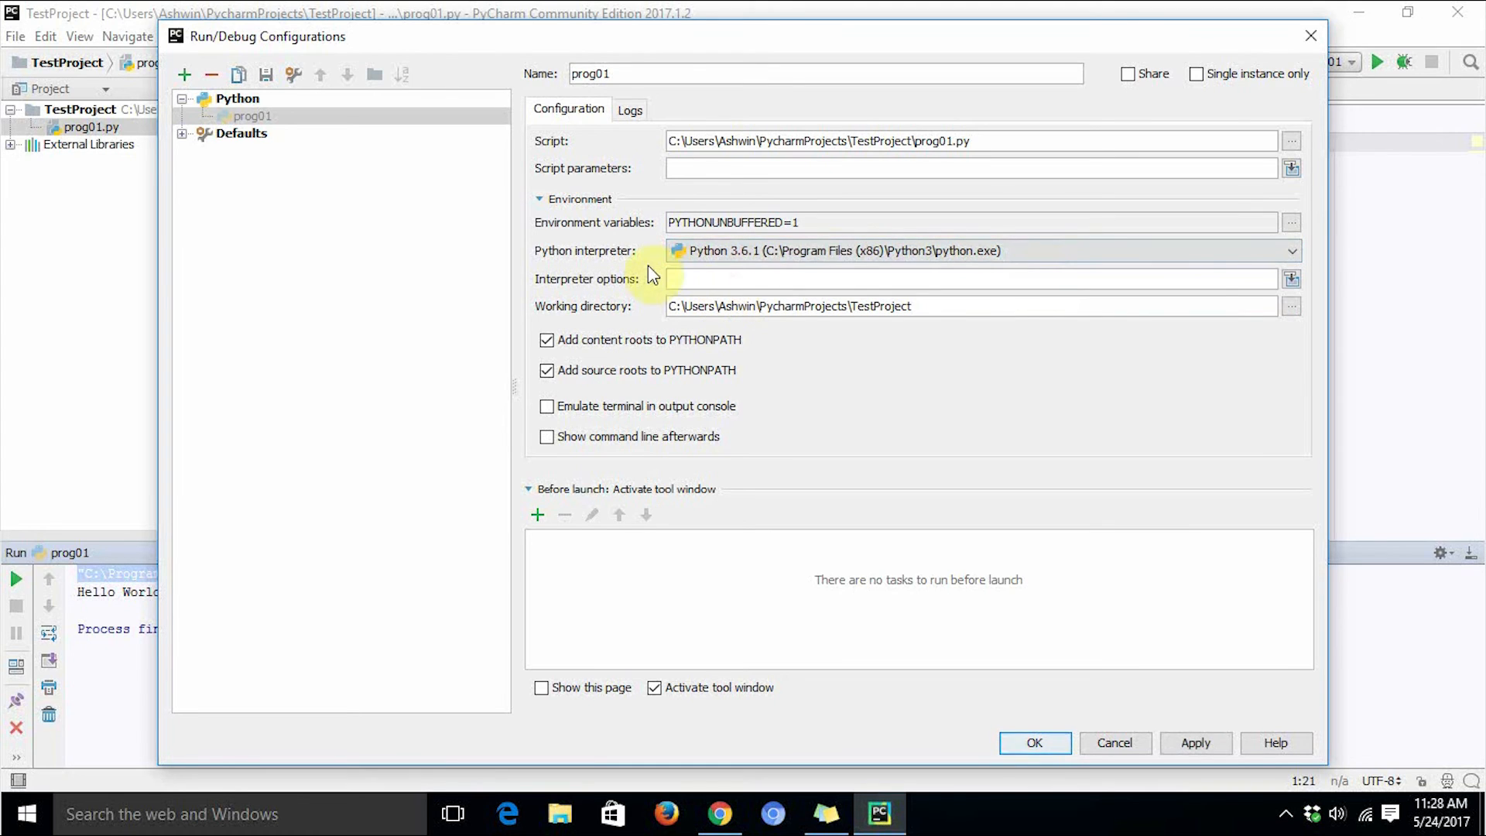
{"action": "left_click", "coordinate": [769, 260]}
{"action": "left_click", "coordinate": [772, 258]}
{"action": "left_click", "coordinate": [766, 253]}
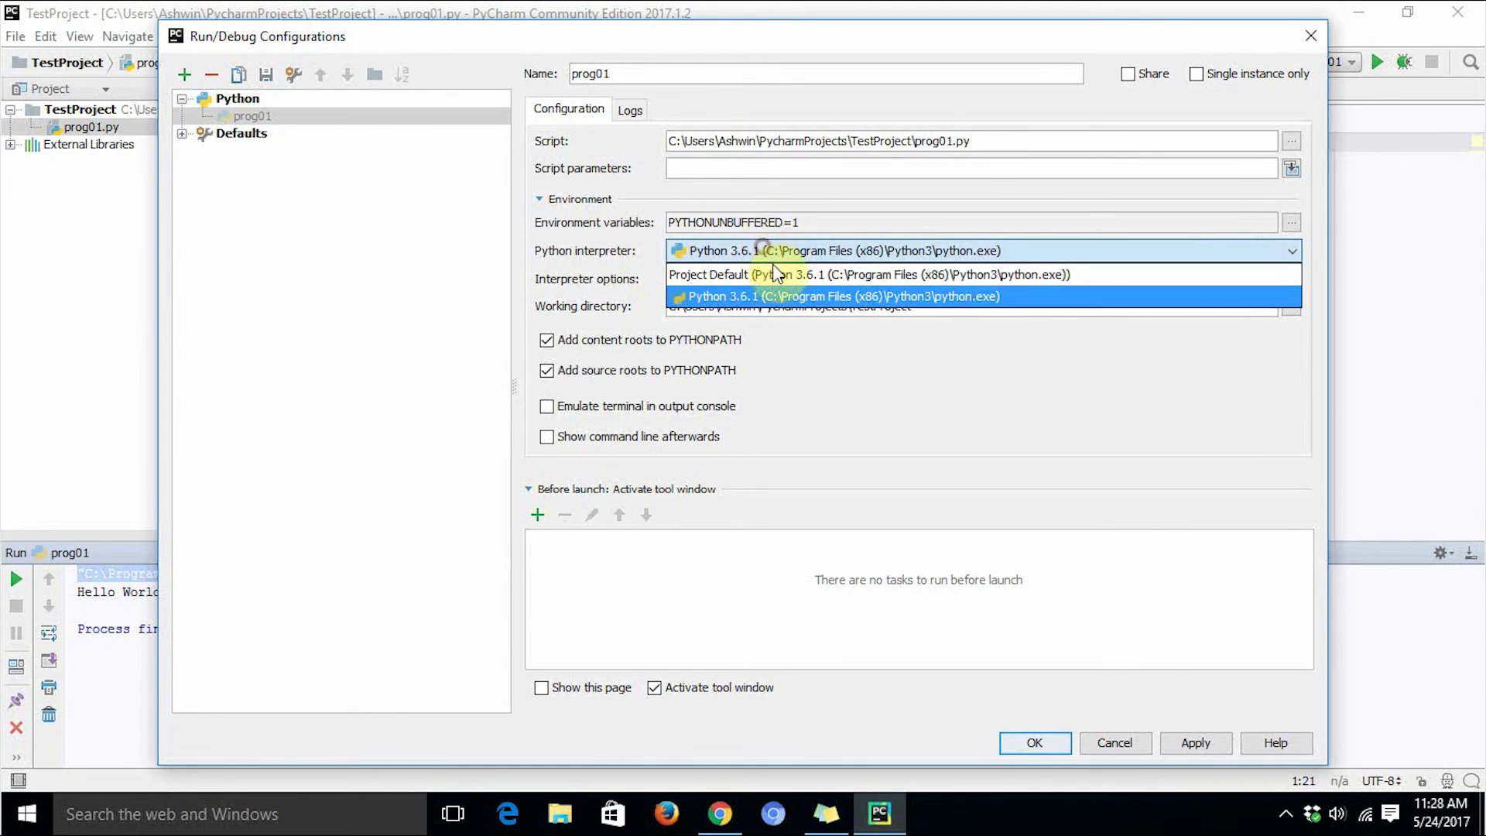
{"action": "left_click", "coordinate": [777, 274]}
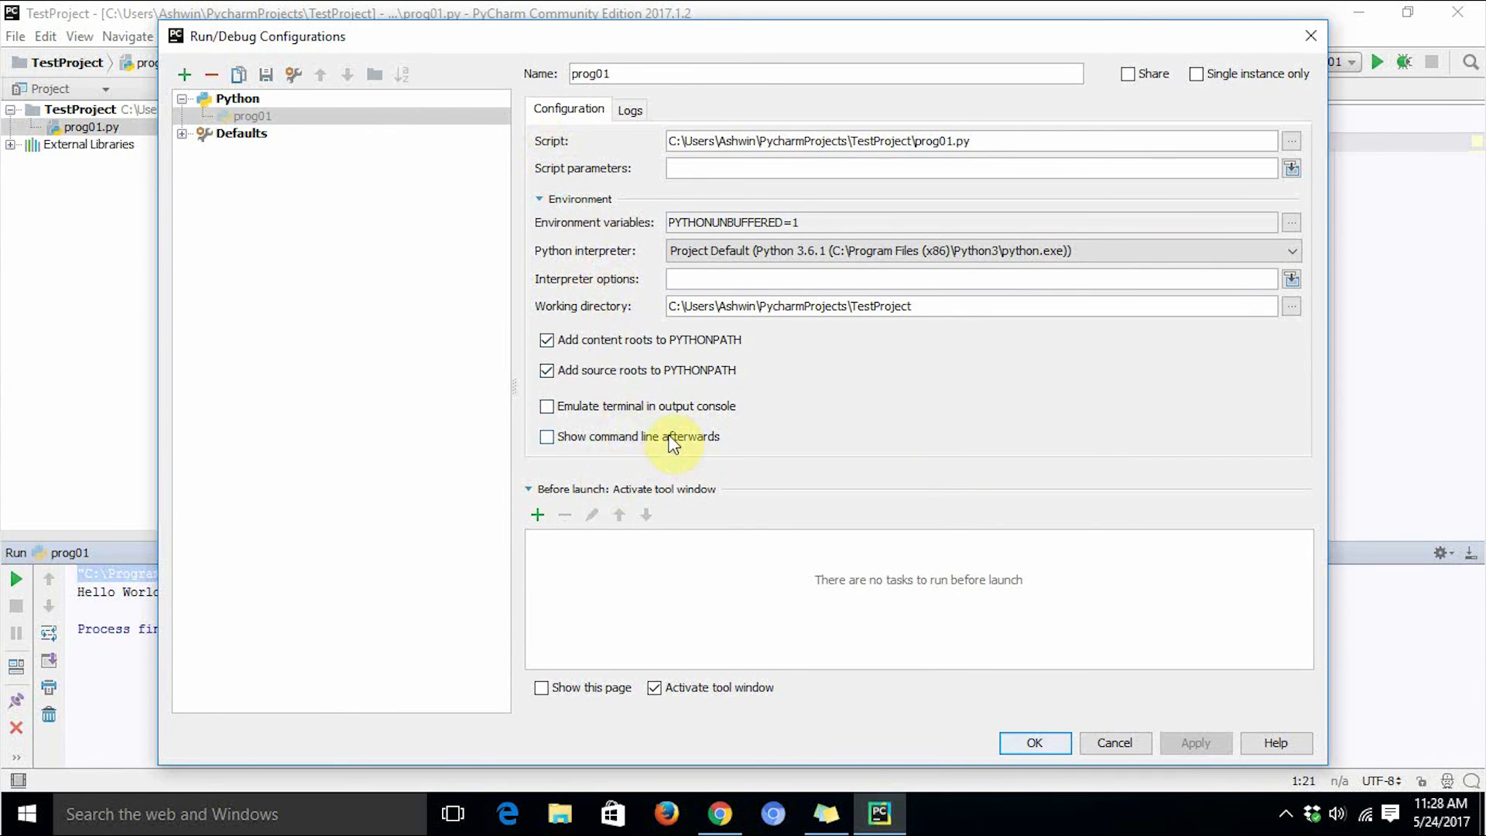
Look over the configuration's Logs options, return to the Configuration settings and close the dialog with OK.
{"action": "left_click", "coordinate": [687, 168]}
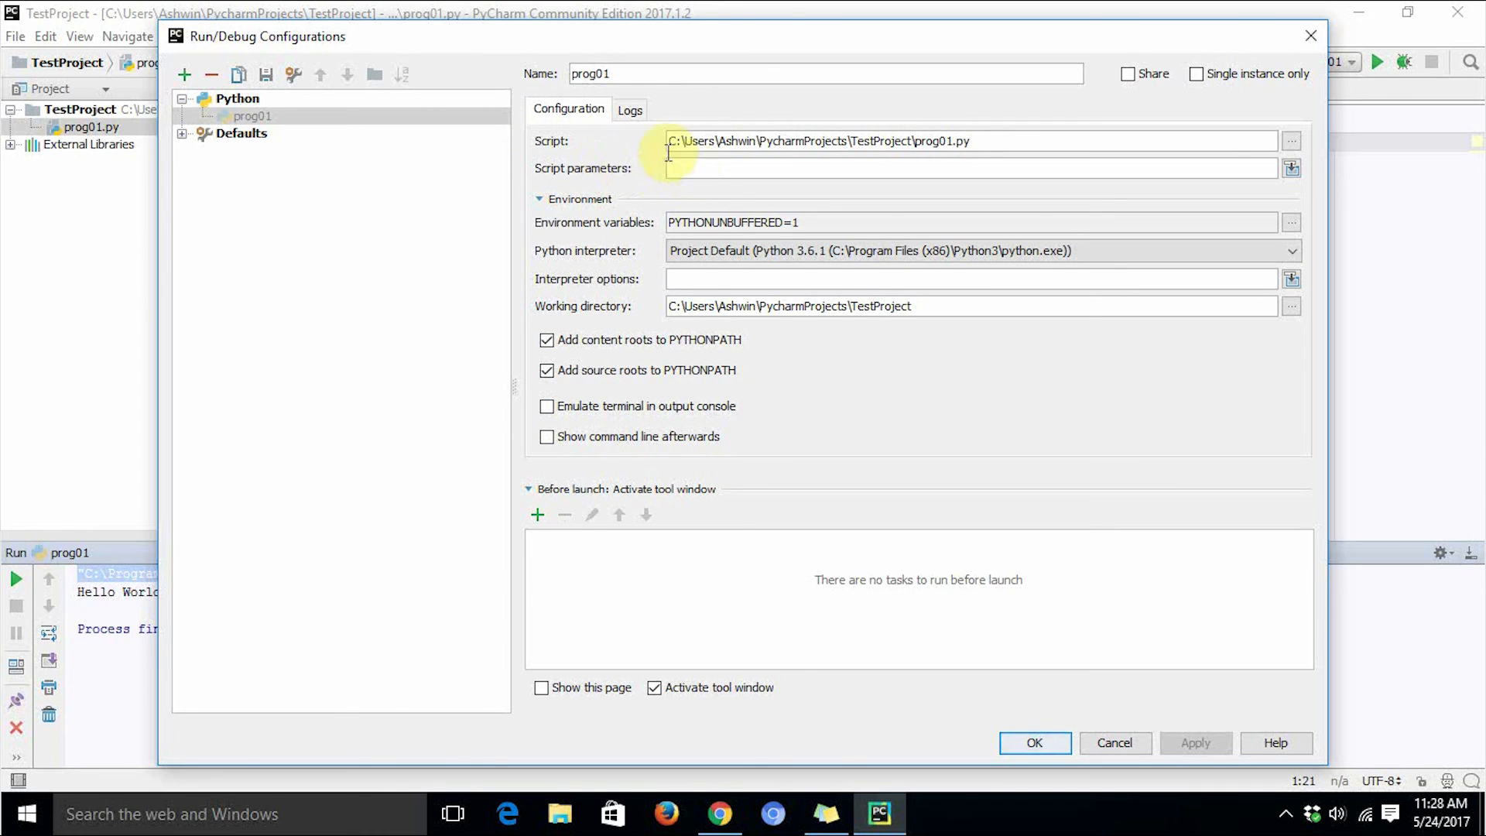
{"action": "left_click", "coordinate": [629, 111]}
{"action": "left_click", "coordinate": [570, 108]}
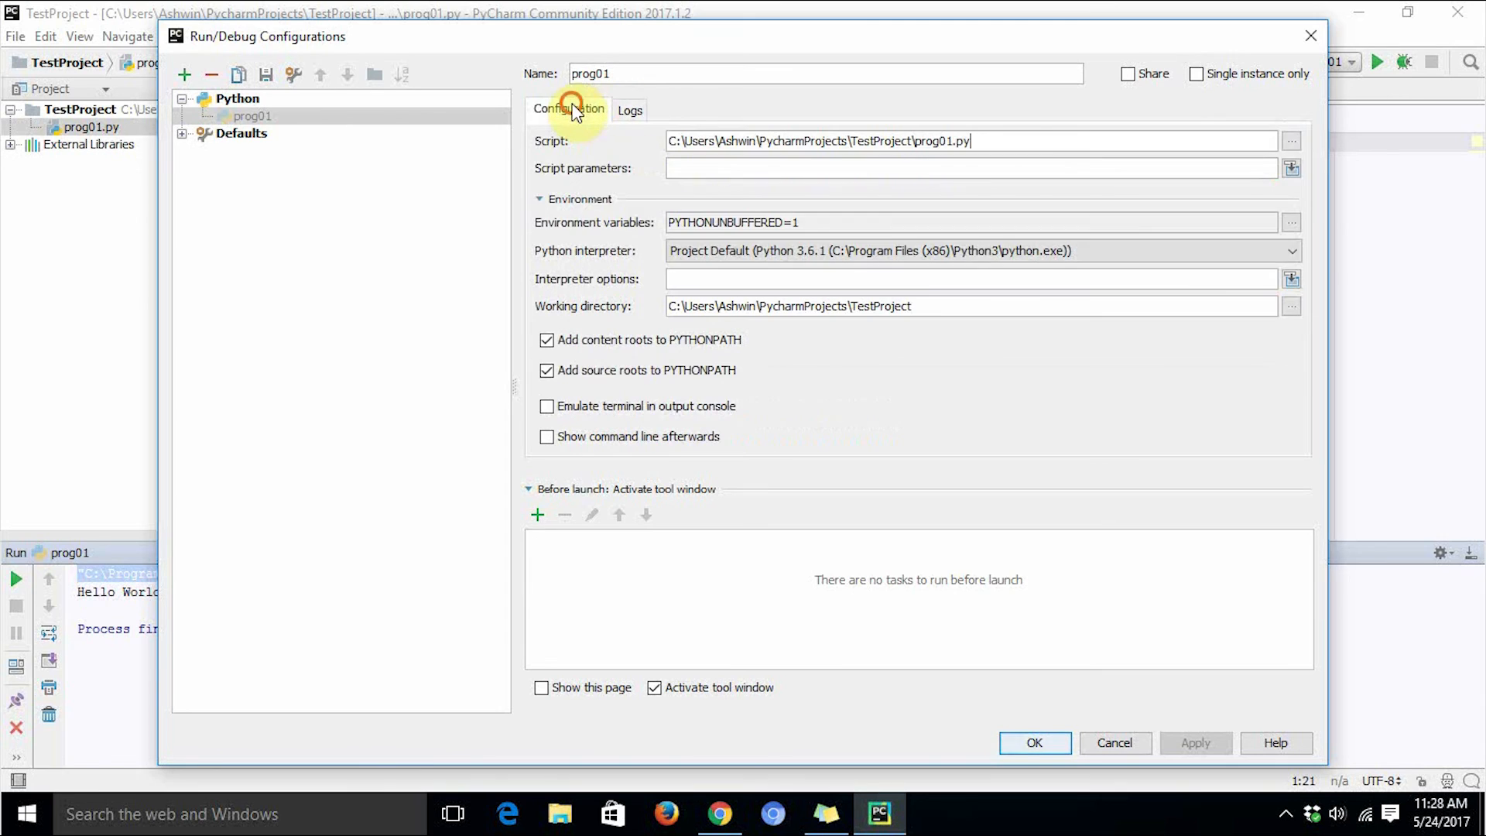
{"action": "left_click", "coordinate": [1037, 744]}
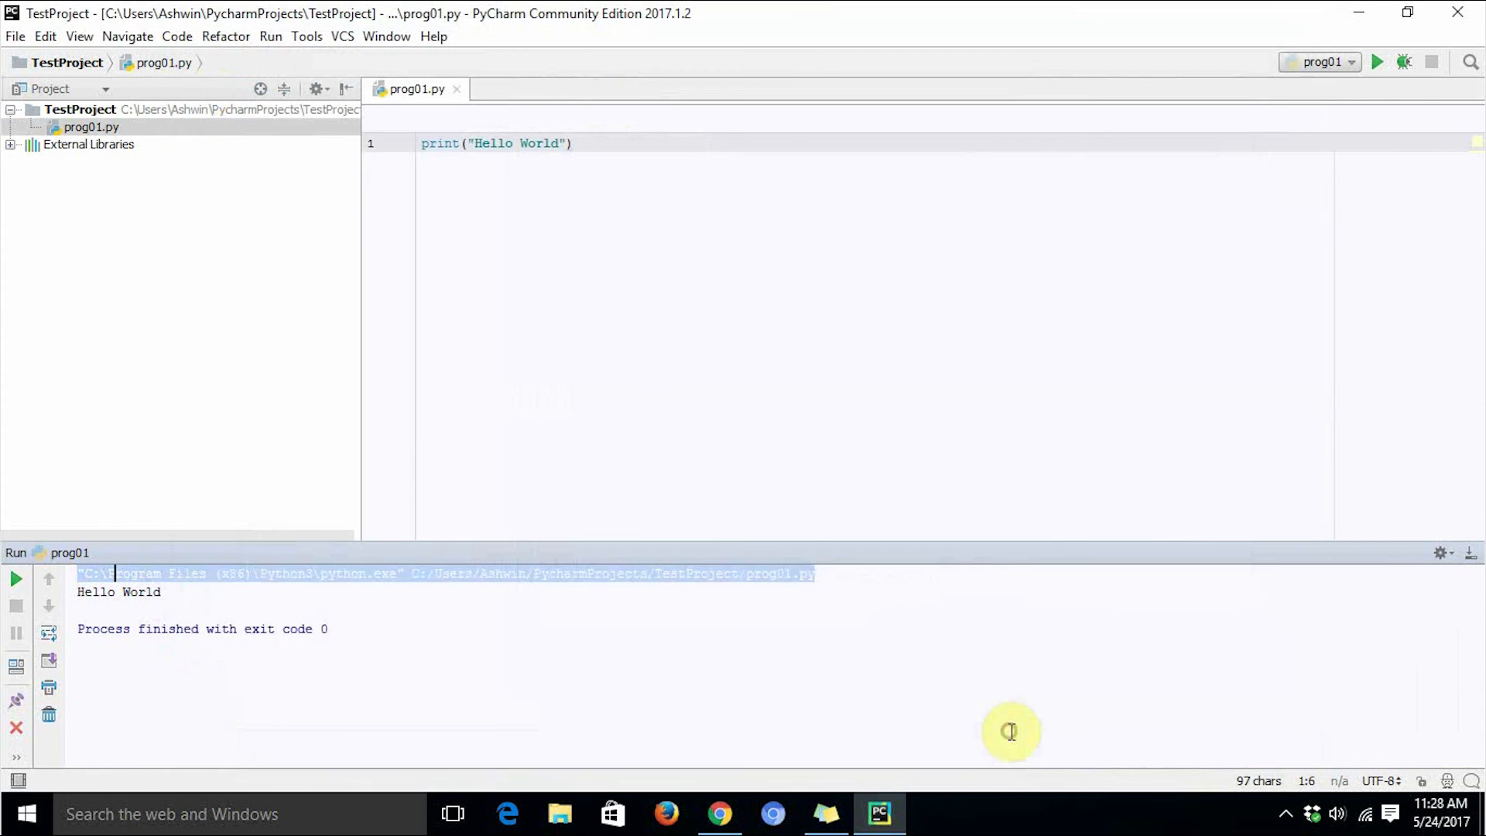
{"action": "left_click", "coordinate": [629, 187]}
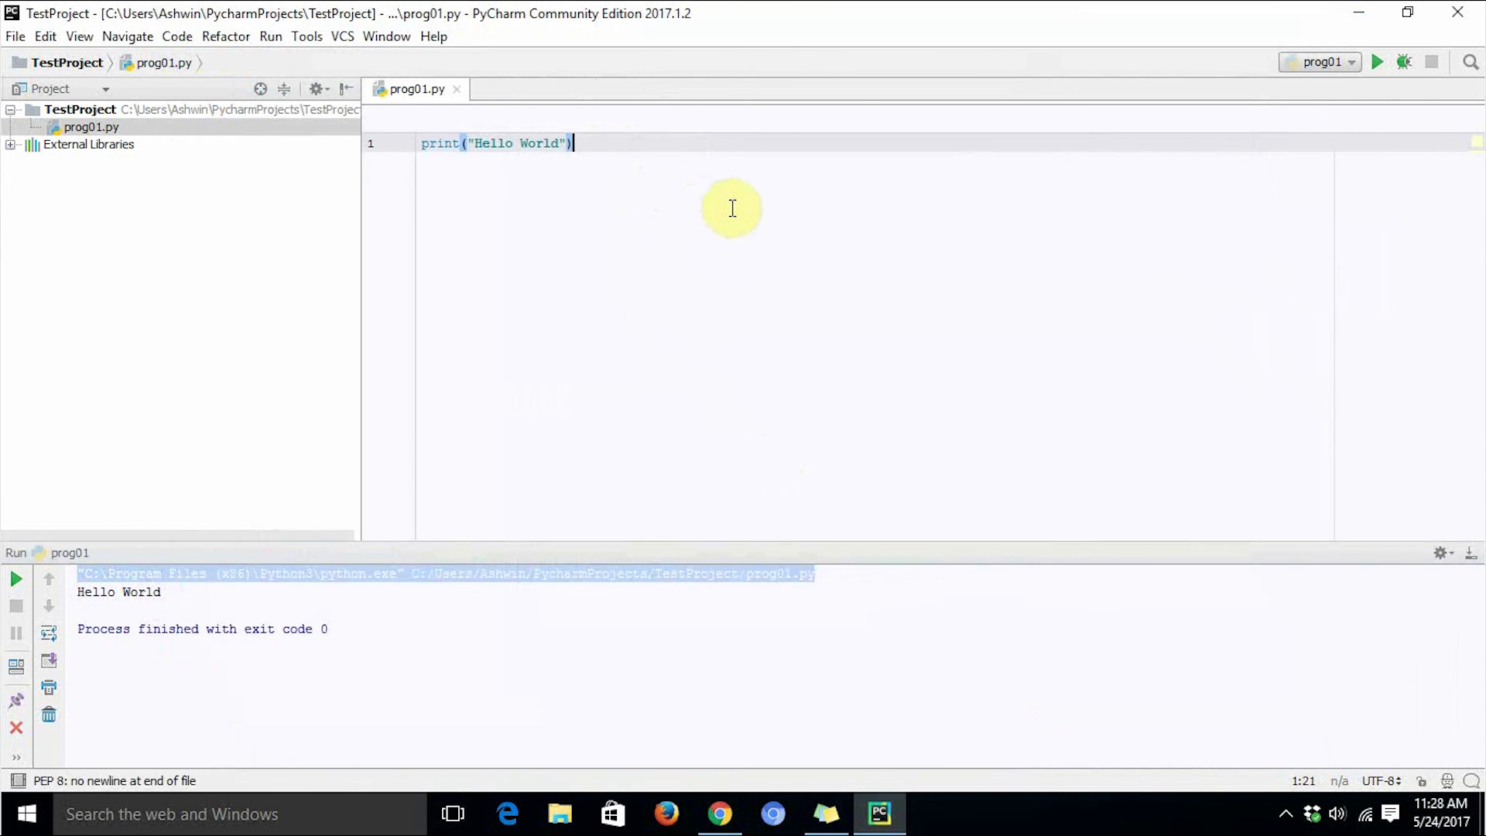